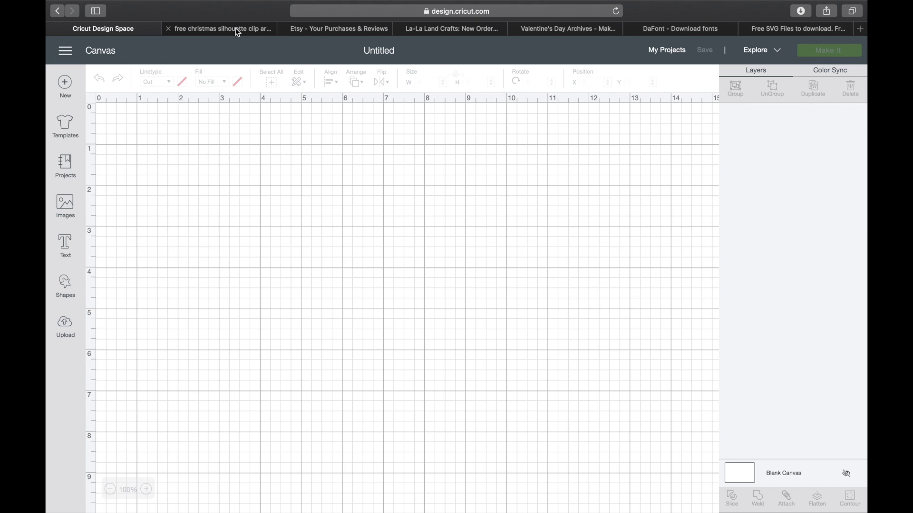
# - Browse the Google Images results for "free christmas silhouette clip art" to look over the available silhouettes
pyautogui.click(238, 31)
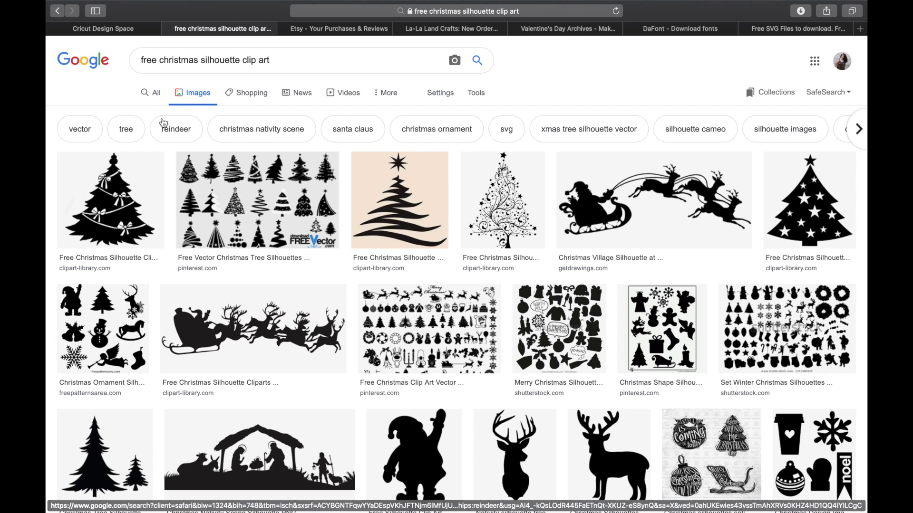
pyautogui.scroll(-2, 168, 200)
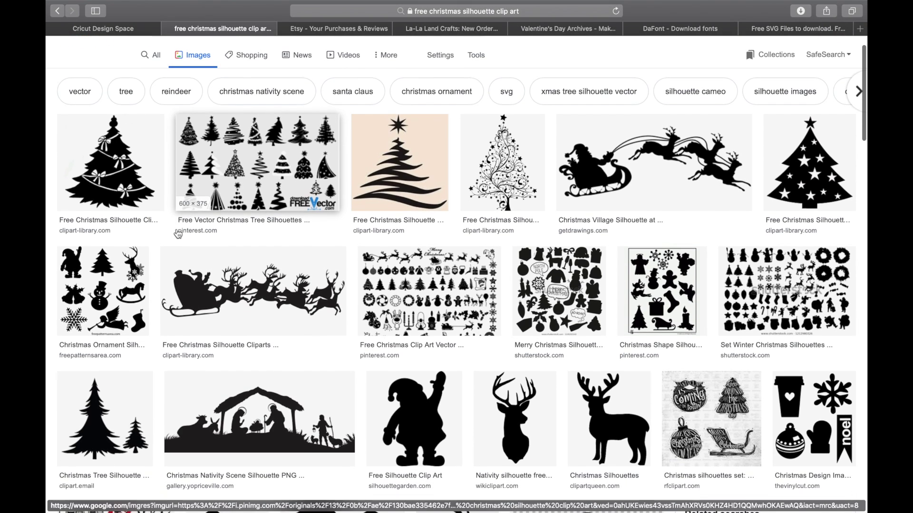
pyautogui.scroll(-3, 291, 350)
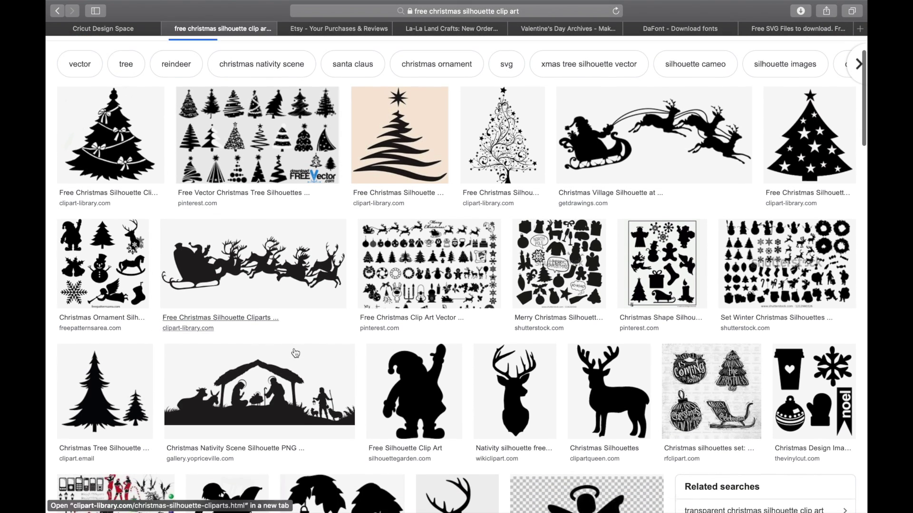
pyautogui.scroll(-2, 288, 426)
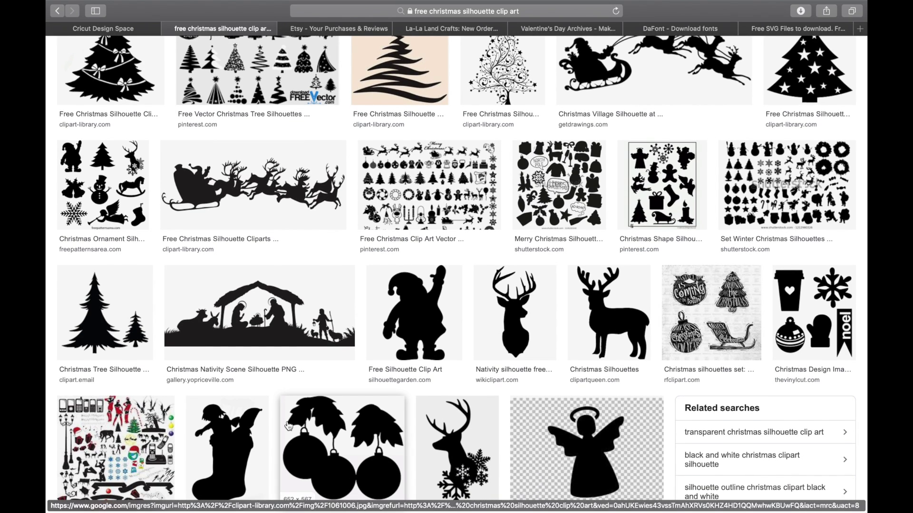
pyautogui.scroll(-2, 288, 425)
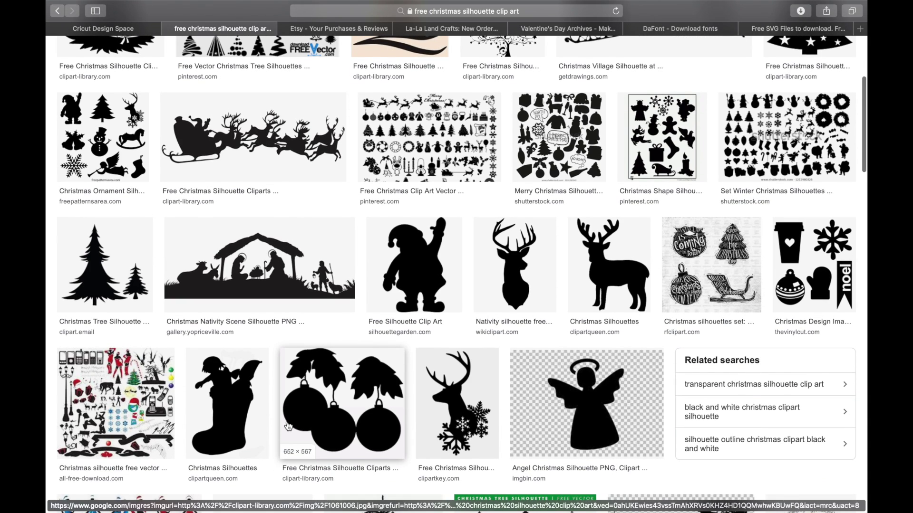
pyautogui.scroll(8, 288, 426)
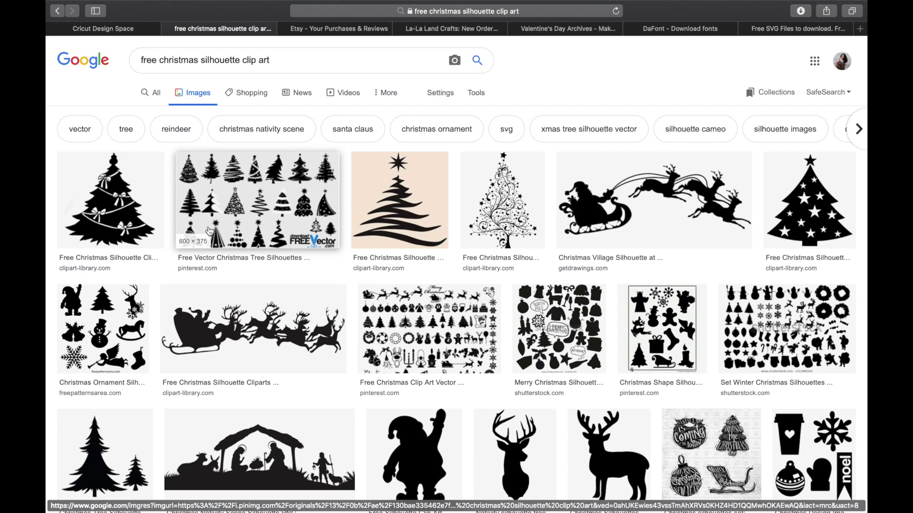
pyautogui.scroll(-15, 226, 226)
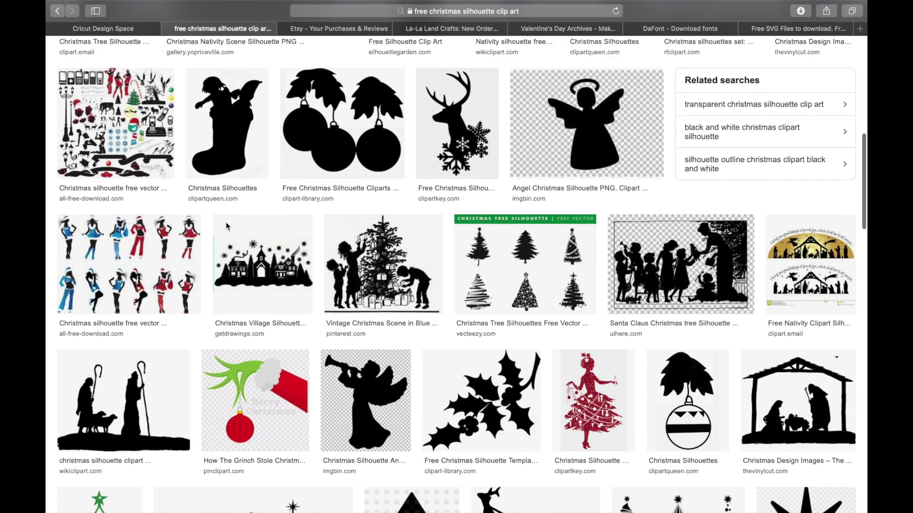
pyautogui.scroll(-12, 226, 221)
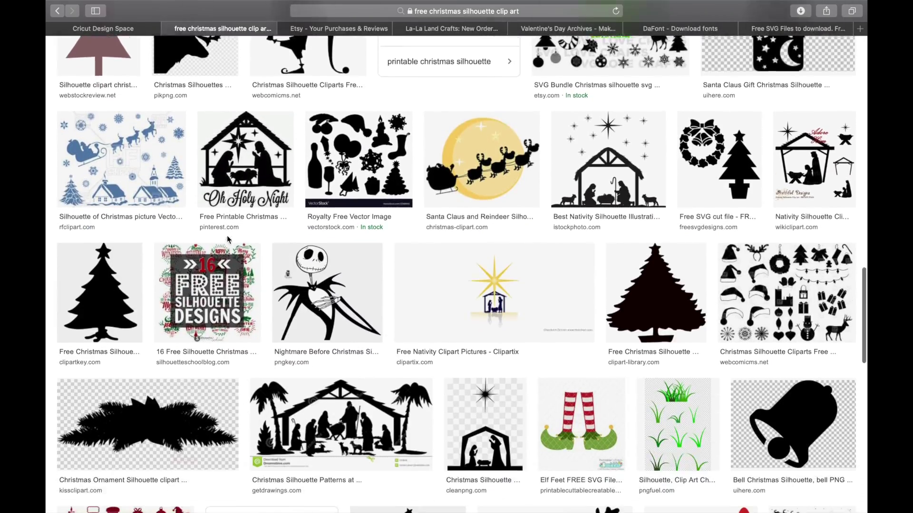
pyautogui.scroll(-15, 228, 240)
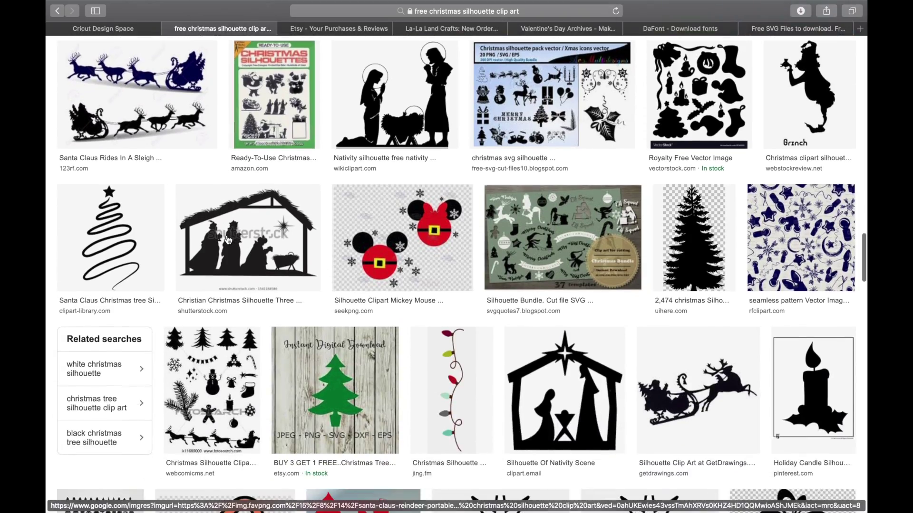
pyautogui.scroll(-15, 228, 240)
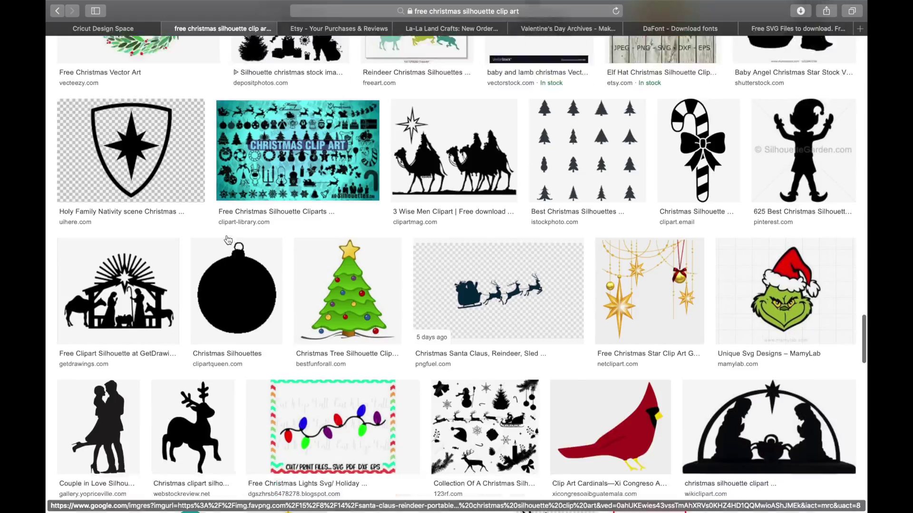
pyautogui.scroll(-15, 229, 239)
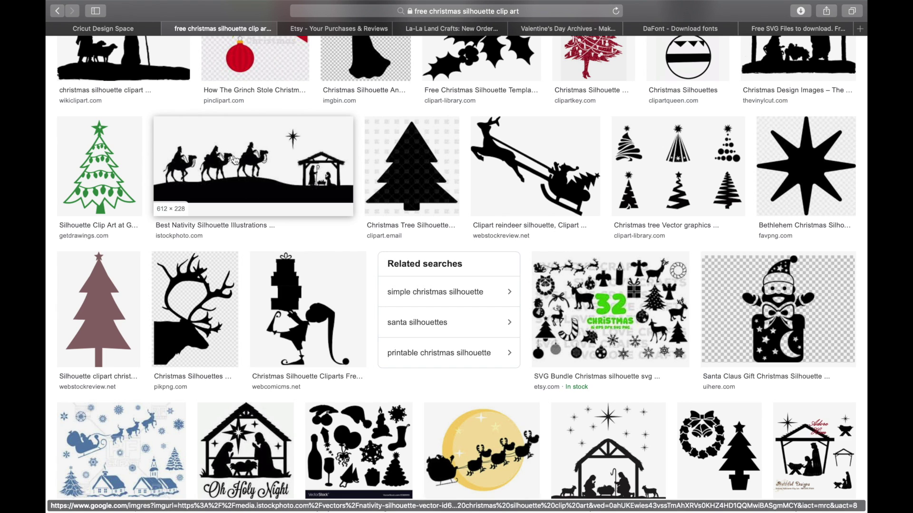
# - Take the browser out of full screen and save the silhouette of the elf carrying stacked presents to the desktop
pyautogui.moveTo(127, 4)
pyautogui.click(79, 23)
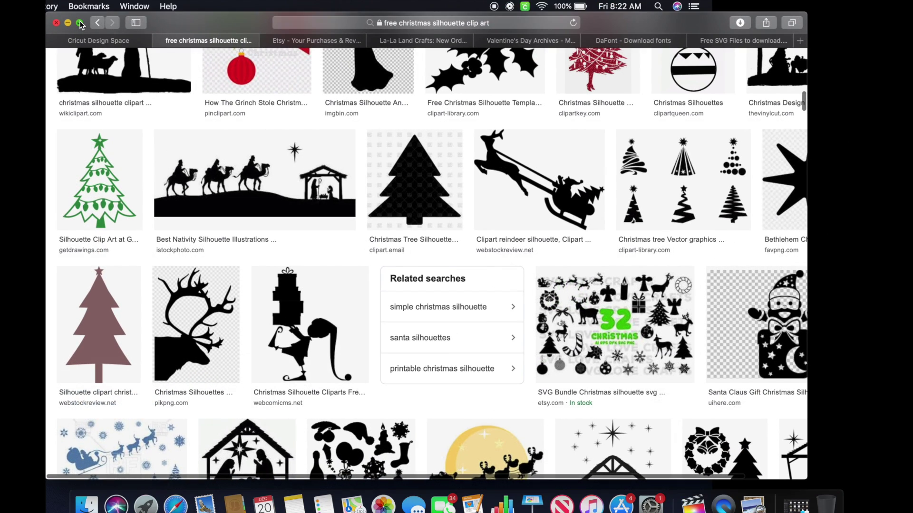
pyautogui.scroll(-5, 752, 278)
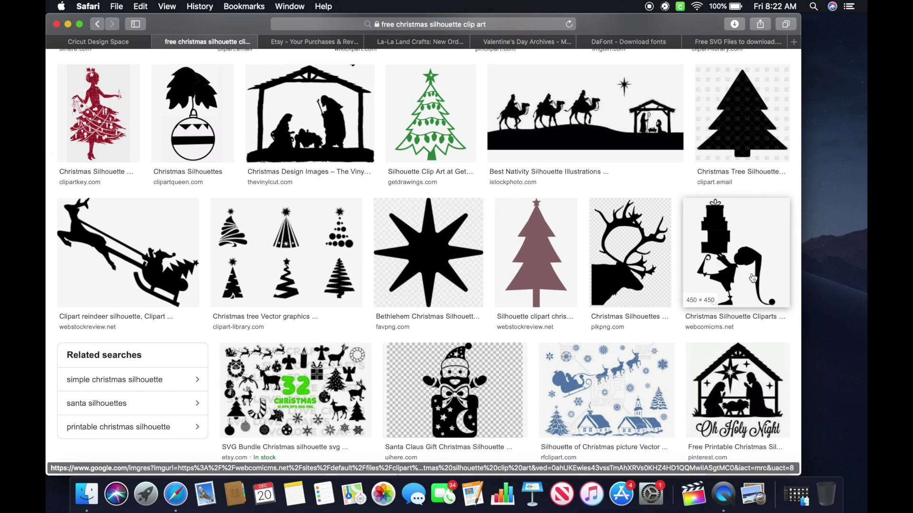
pyautogui.click(728, 256)
pyautogui.moveTo(728, 256); pyautogui.dragTo(827, 225)
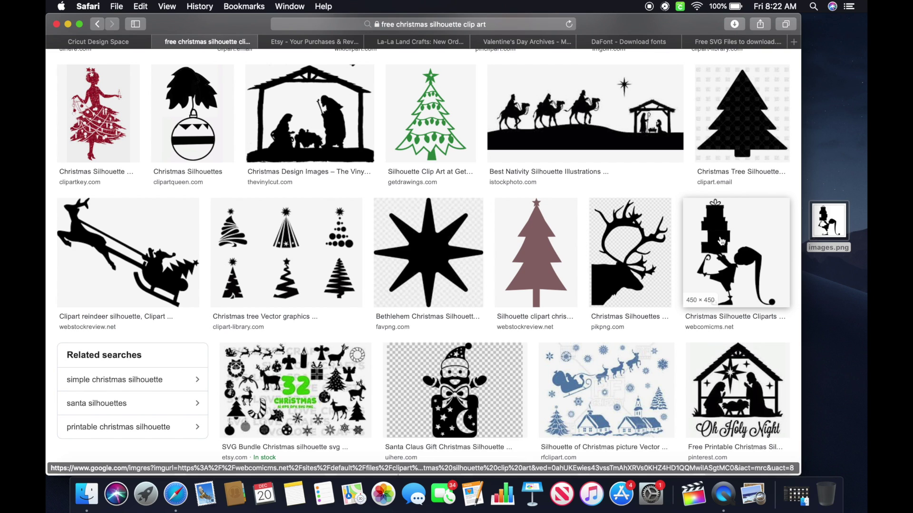
pyautogui.moveTo(717, 241); pyautogui.dragTo(792, 178)
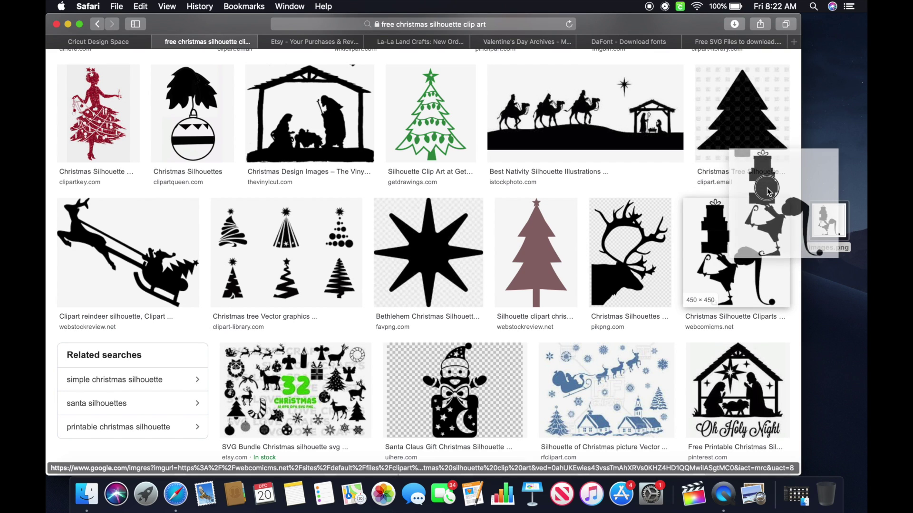
pyautogui.moveTo(734, 117)
pyautogui.mouseDown()
pyautogui.moveTo(822, 67)
pyautogui.moveTo(709, 149)
pyautogui.moveTo(742, 107)
pyautogui.moveTo(738, 117)
pyautogui.mouseUp()
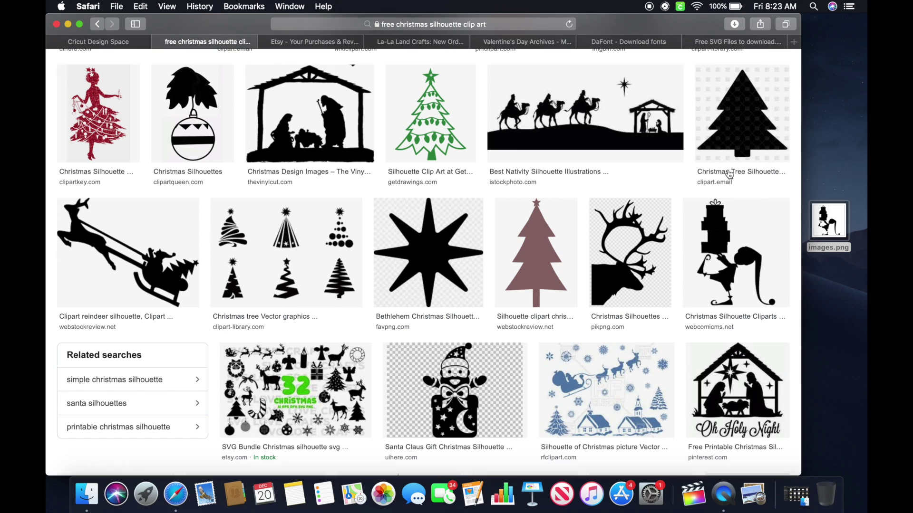
# - Switch to Cricut Design Space and upload the saved images.png as a new image
pyautogui.click(104, 43)
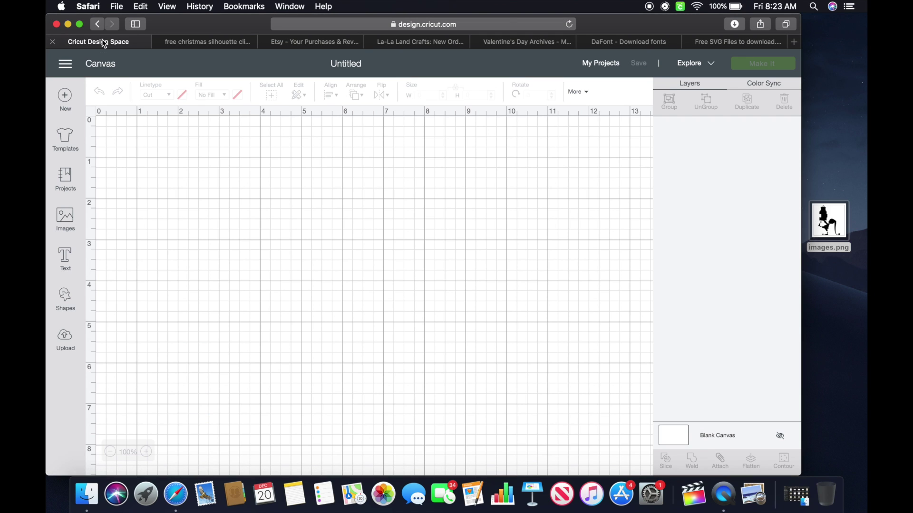
pyautogui.click(62, 351)
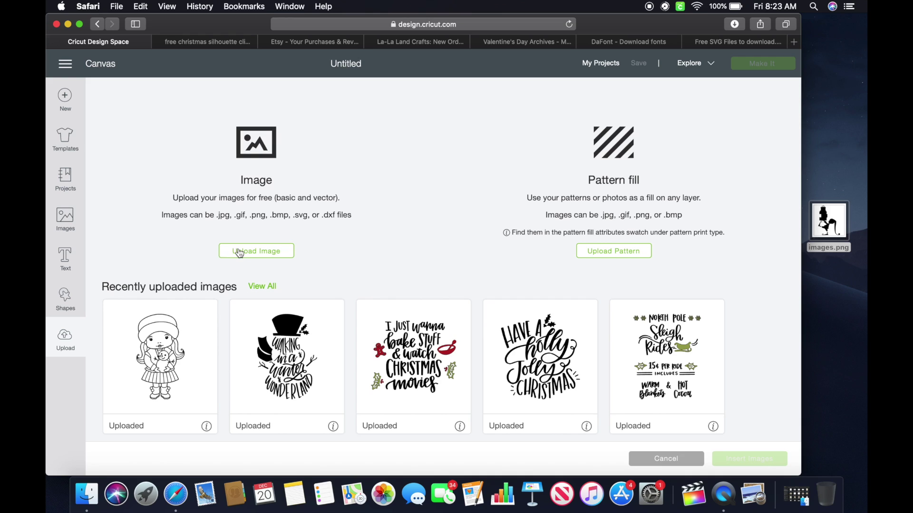
pyautogui.click(240, 252)
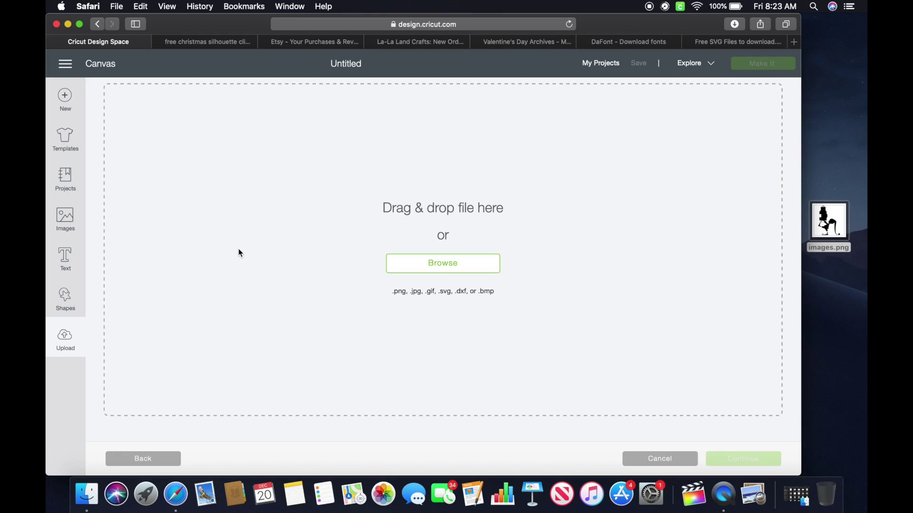
pyautogui.click(465, 263)
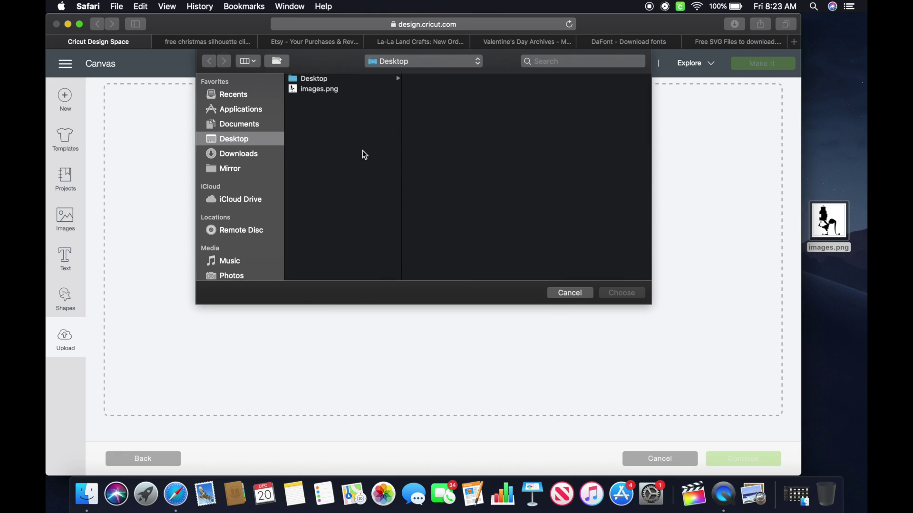
pyautogui.click(243, 98)
pyautogui.click(320, 93)
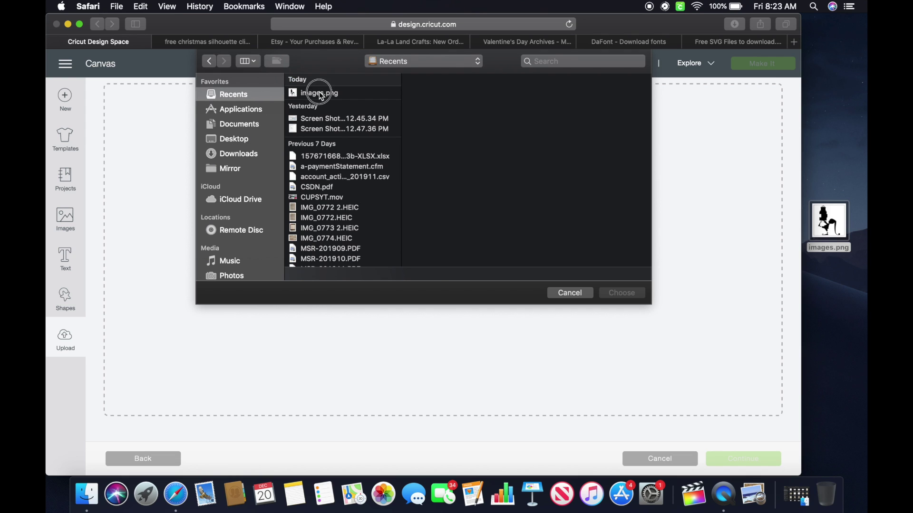
pyautogui.click(621, 294)
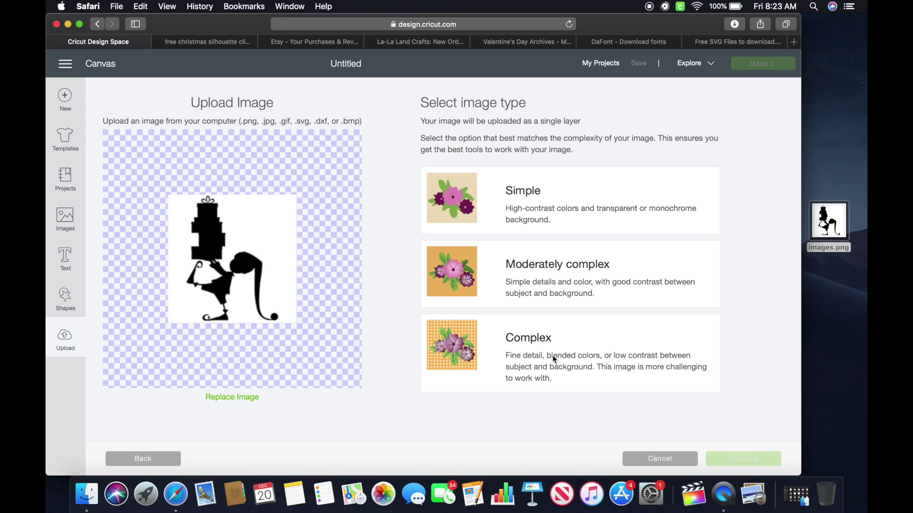
# - Set the image type to Complex, erase the white background around the elf silhouette and check the preview
pyautogui.click(519, 354)
pyautogui.click(759, 464)
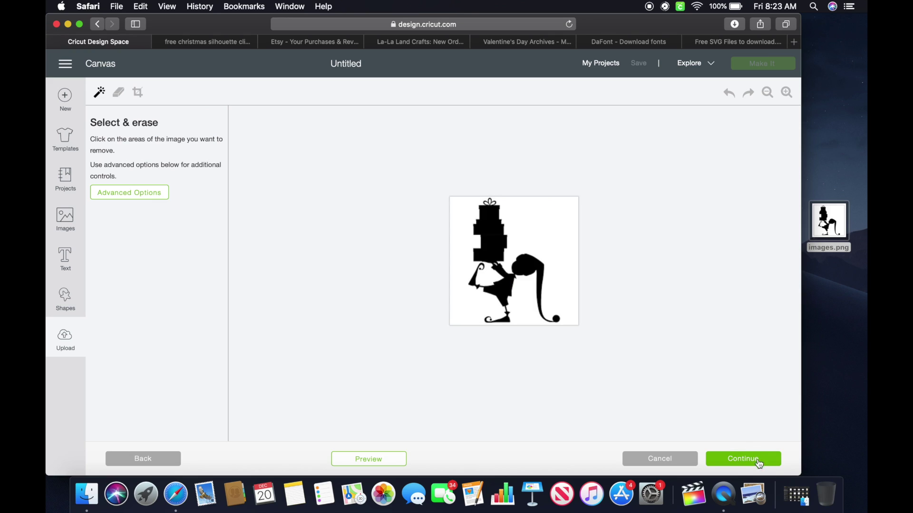
pyautogui.click(460, 215)
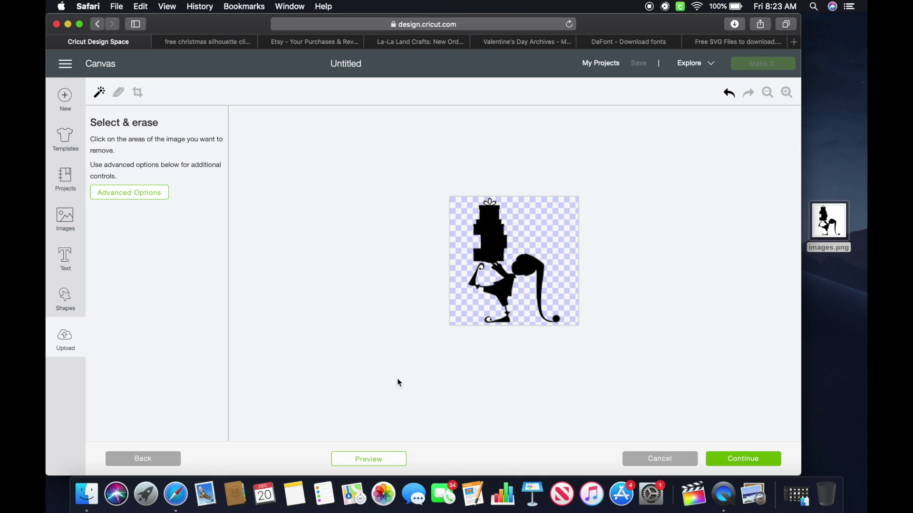
pyautogui.click(374, 460)
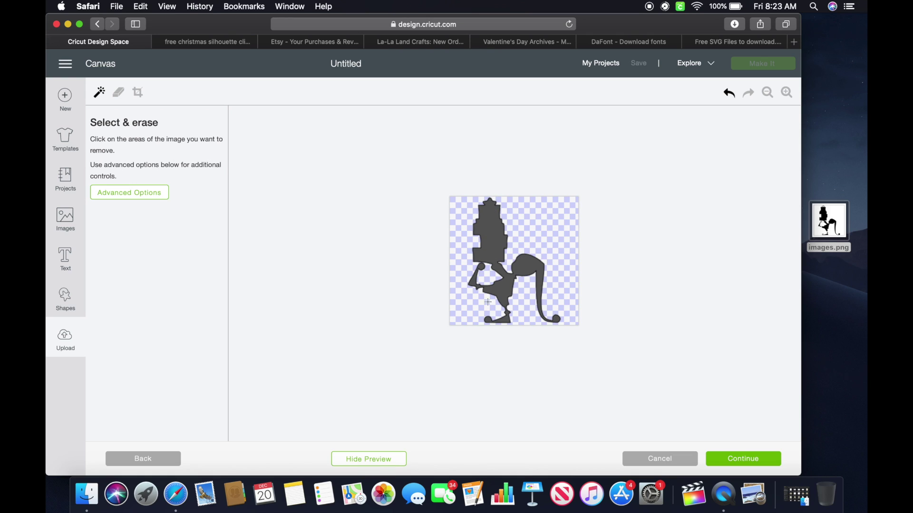
pyautogui.click(374, 461)
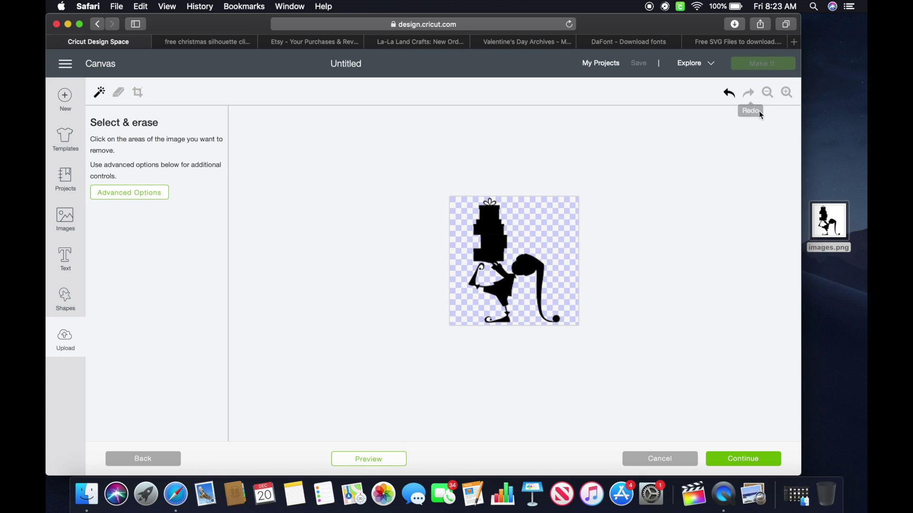
# - Erase the white gaps inside the bow's loops, and undo the trial erasure of the black silhouette
pyautogui.click(786, 93)
pyautogui.click(786, 93)
pyautogui.click(787, 94)
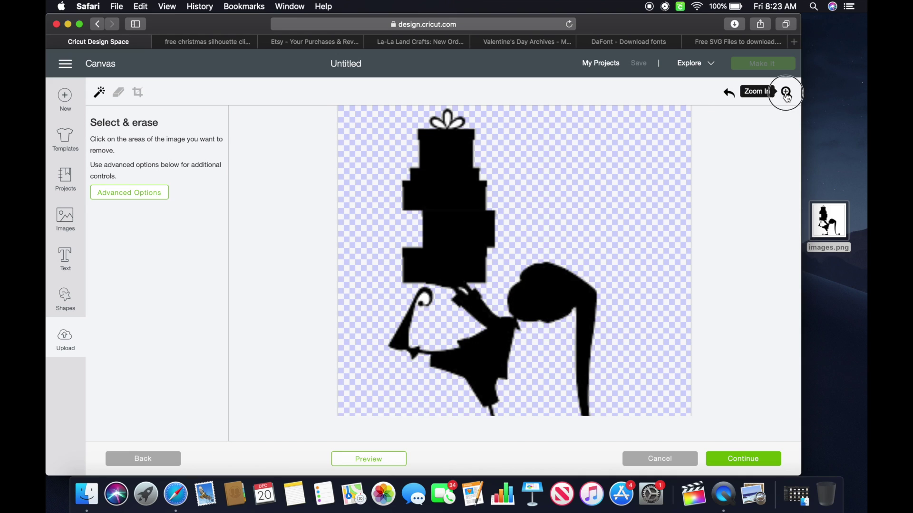
pyautogui.scroll(2, 469, 235)
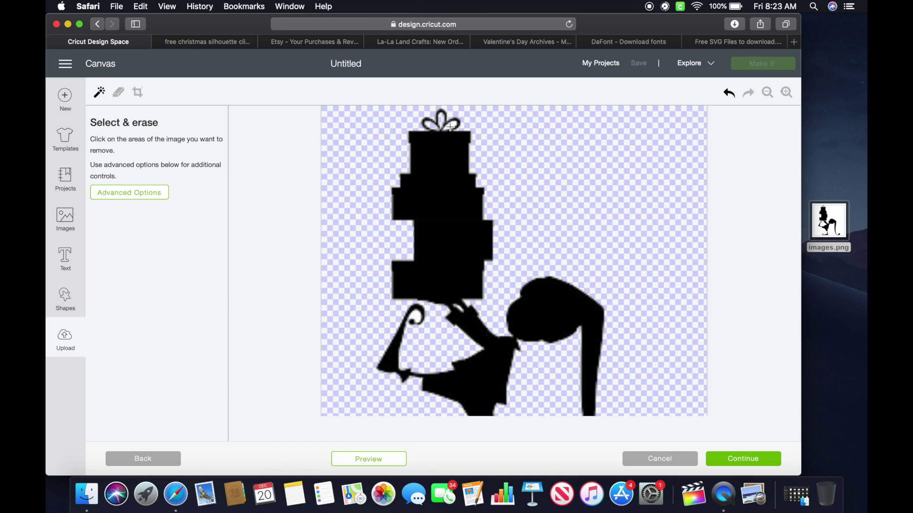
pyautogui.click(437, 182)
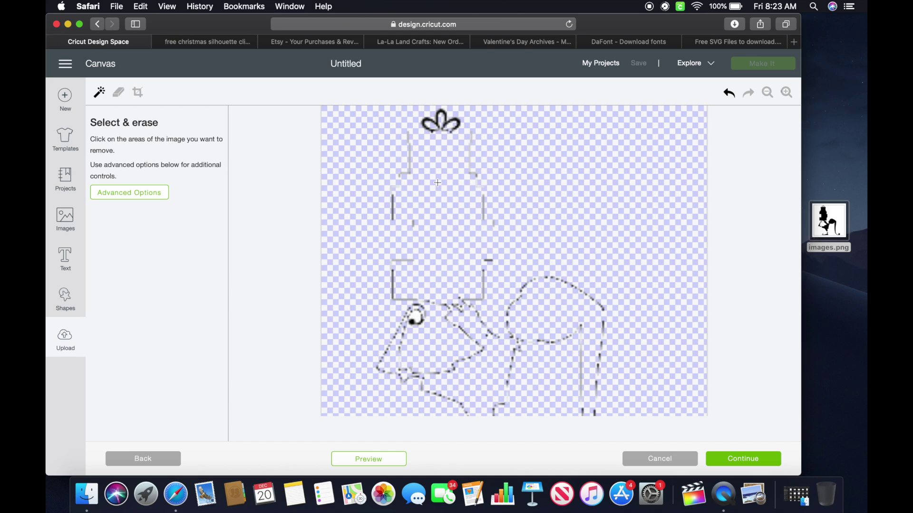
pyautogui.click(729, 93)
# - Erase the remaining white areas inside the elf's two curled shoe tips
pyautogui.scroll(-3, 637, 160)
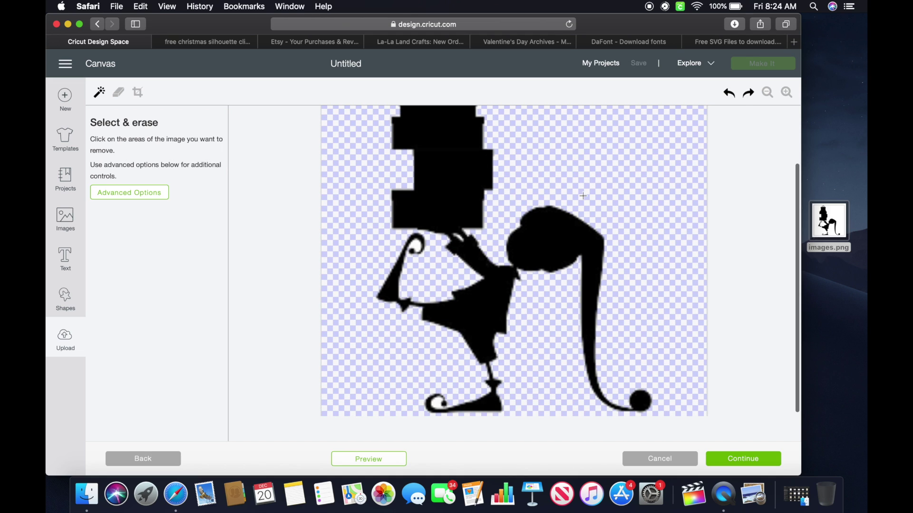
pyautogui.click(419, 368)
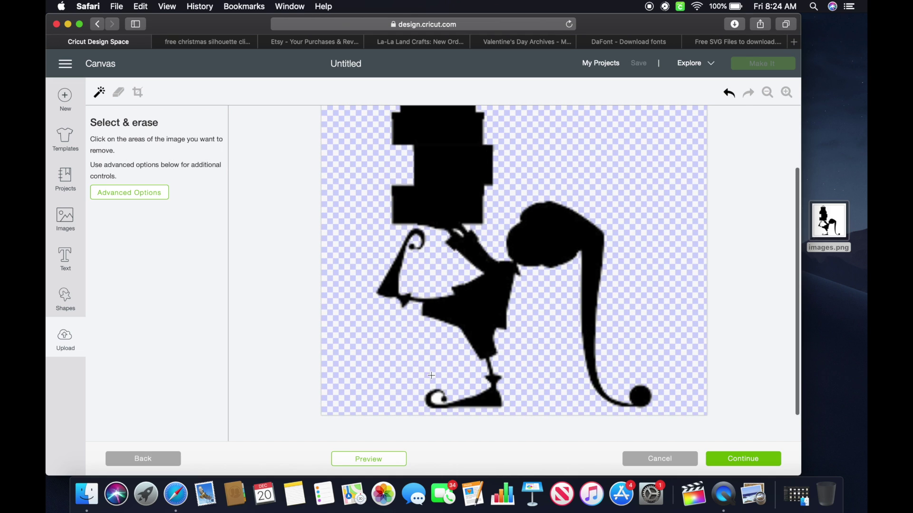
pyautogui.click(767, 92)
pyautogui.click(766, 92)
pyautogui.click(766, 93)
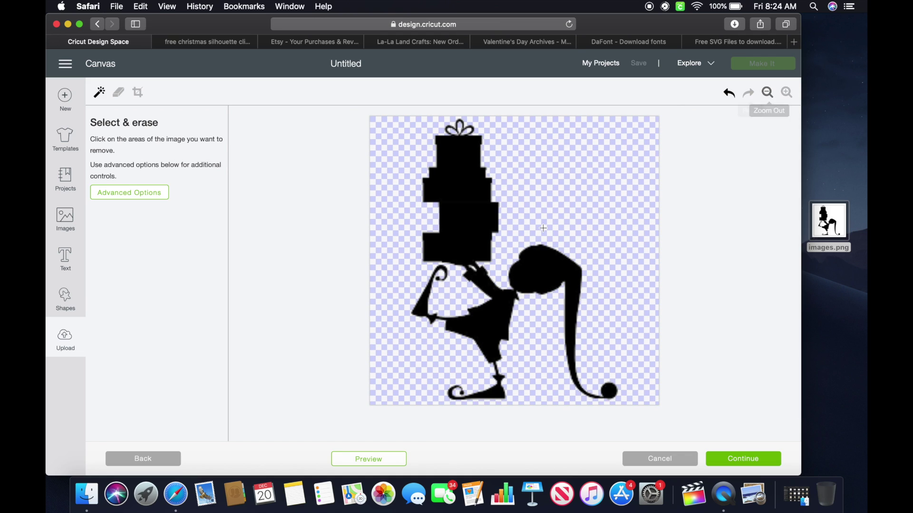
# - Preview the cleaned-up silhouette, continue to the save options and choose to save it as a Cut image
pyautogui.click(367, 452)
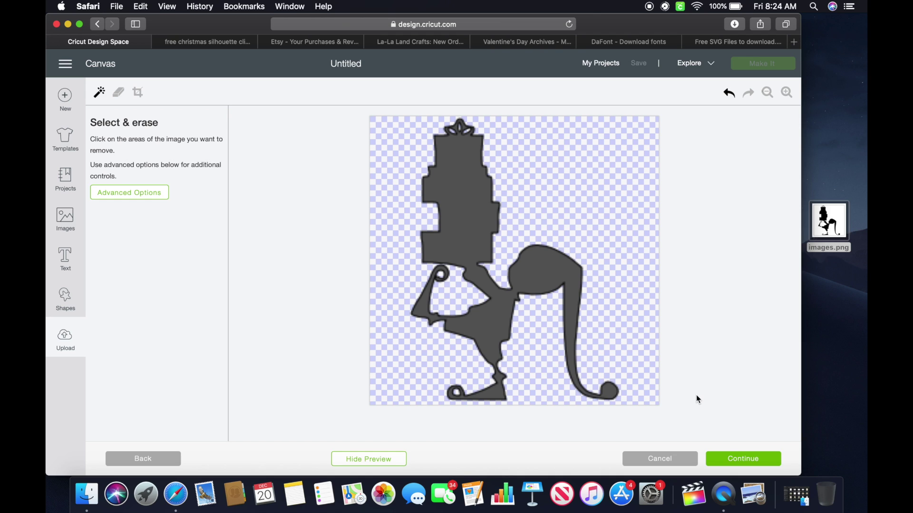
pyautogui.click(731, 461)
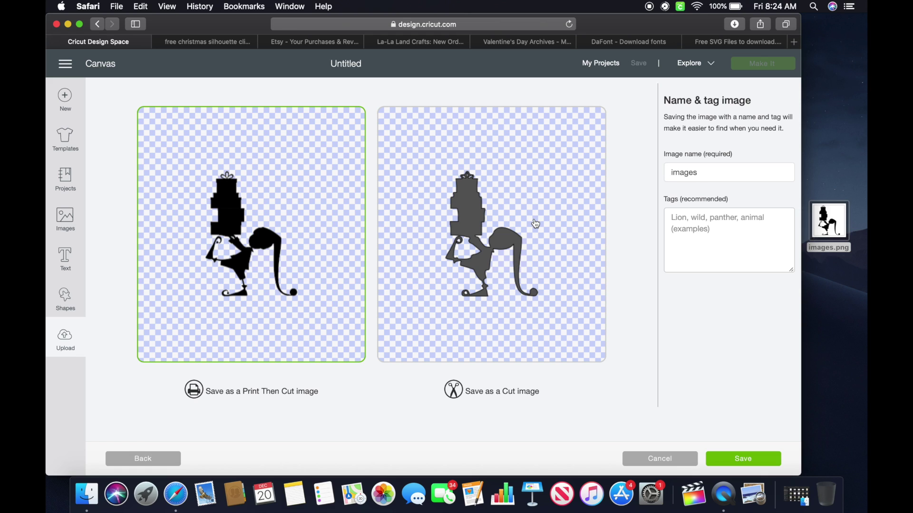
pyautogui.click(498, 223)
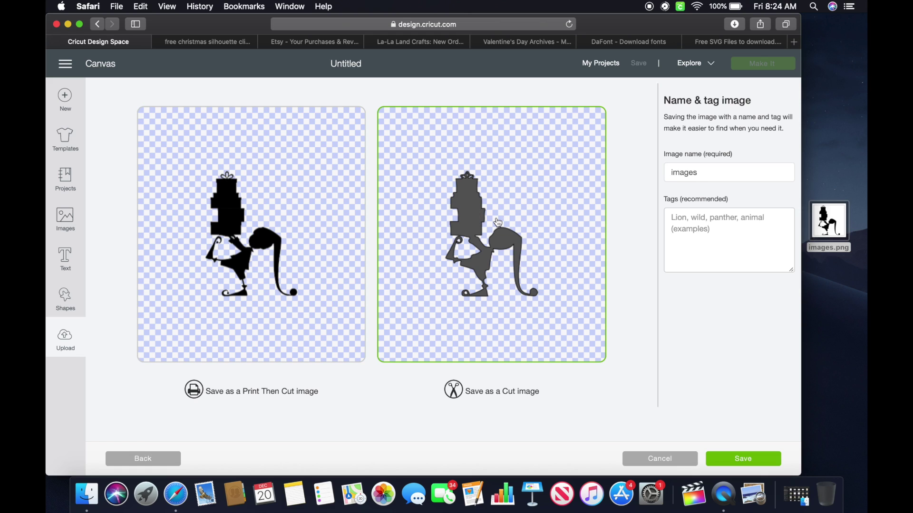
# - Name the image "Elf With Boxes" and save it to the uploaded images
pyautogui.click(722, 179)
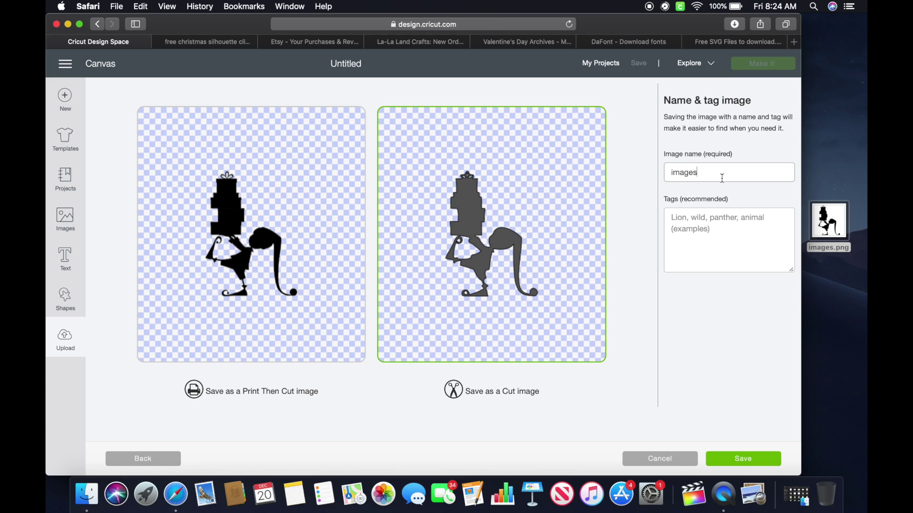
pyautogui.doubleClick(714, 173)
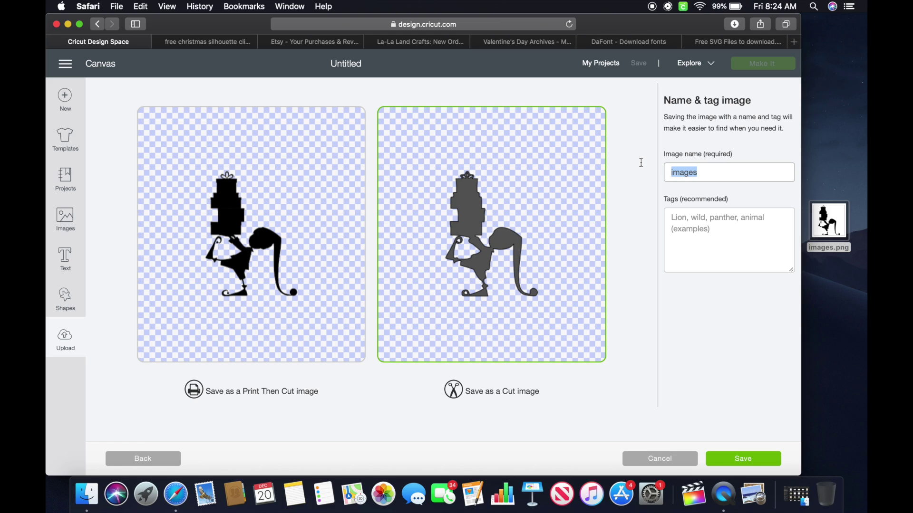
pyautogui.write('Elf With Boxes')
pyautogui.click(738, 458)
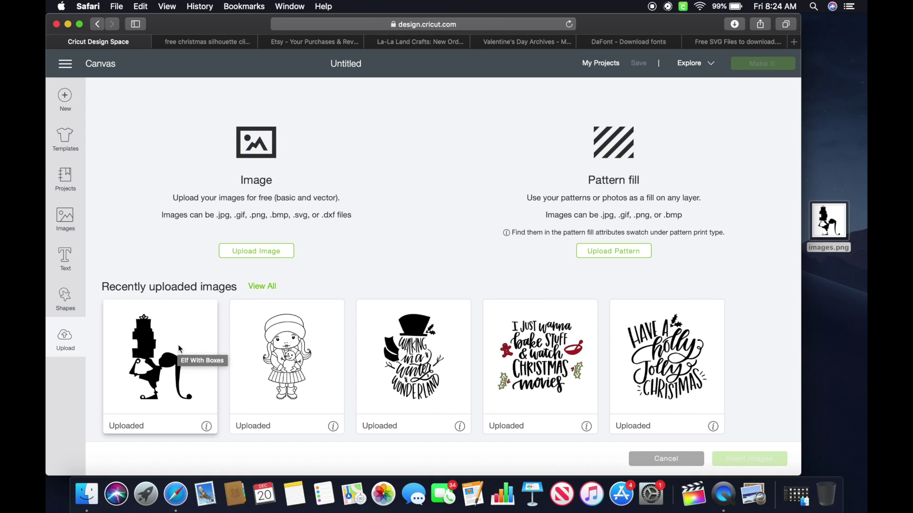
# - Insert the uploaded Elf With Boxes image and resize it to about 2.6 by 3.6 inches near the canvas origin
pyautogui.click(148, 357)
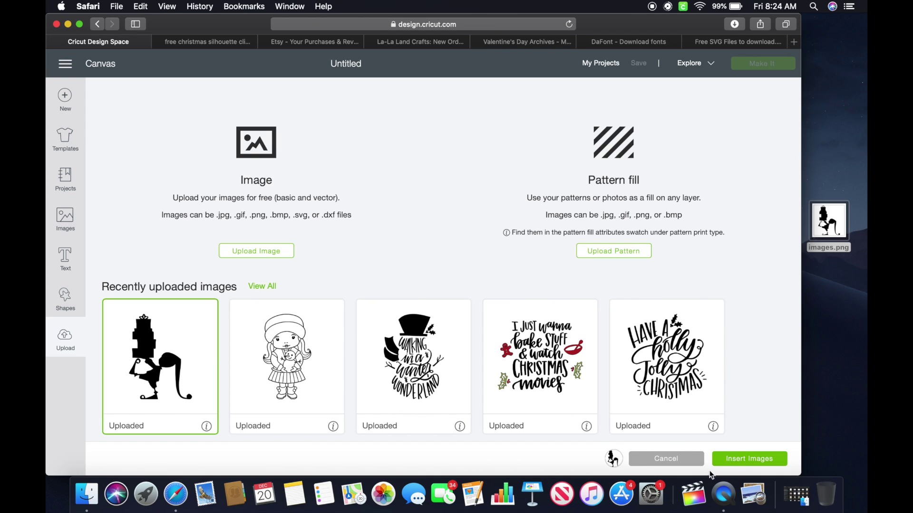
pyautogui.click(749, 459)
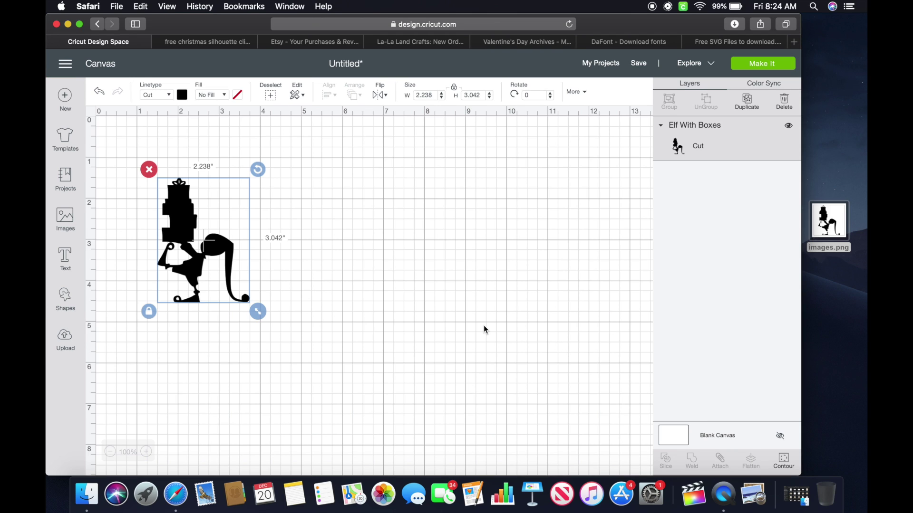
pyautogui.moveTo(269, 326); pyautogui.dragTo(384, 464)
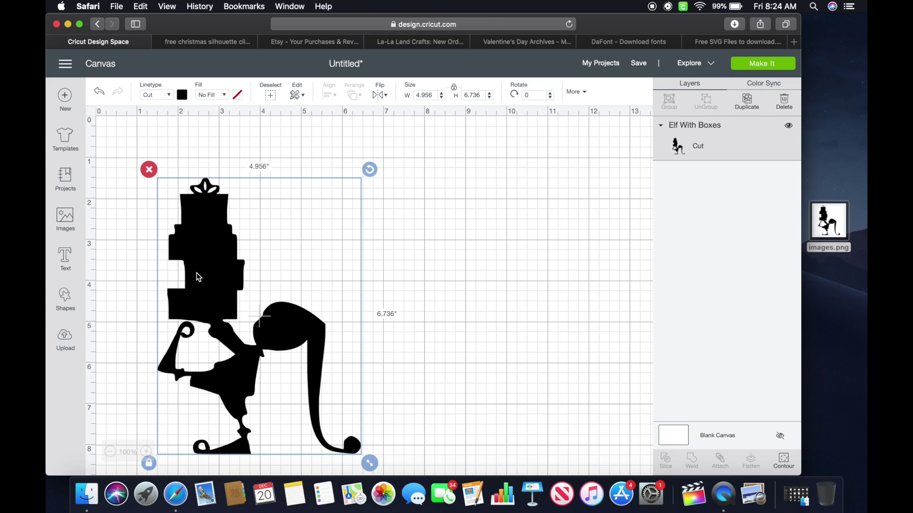
pyautogui.moveTo(198, 276); pyautogui.dragTo(296, 261)
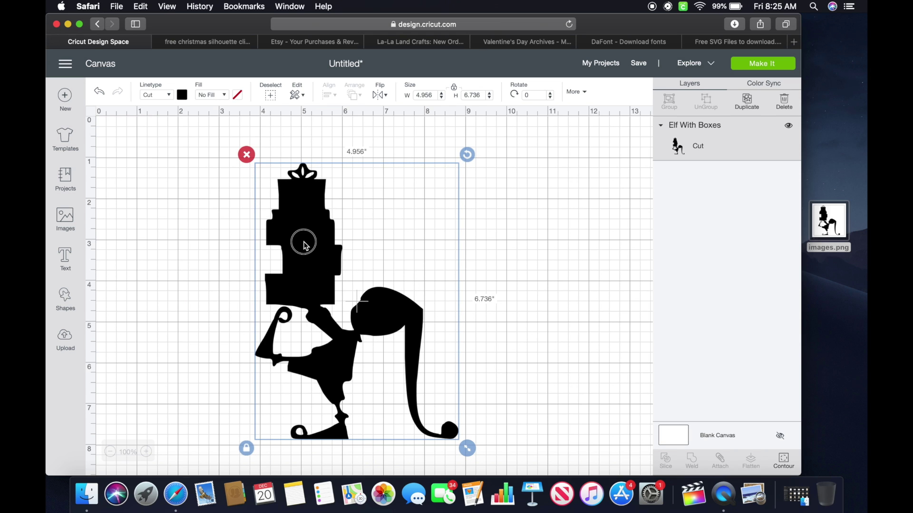
pyautogui.moveTo(304, 245); pyautogui.dragTo(159, 227)
pyautogui.moveTo(320, 430); pyautogui.dragTo(224, 300)
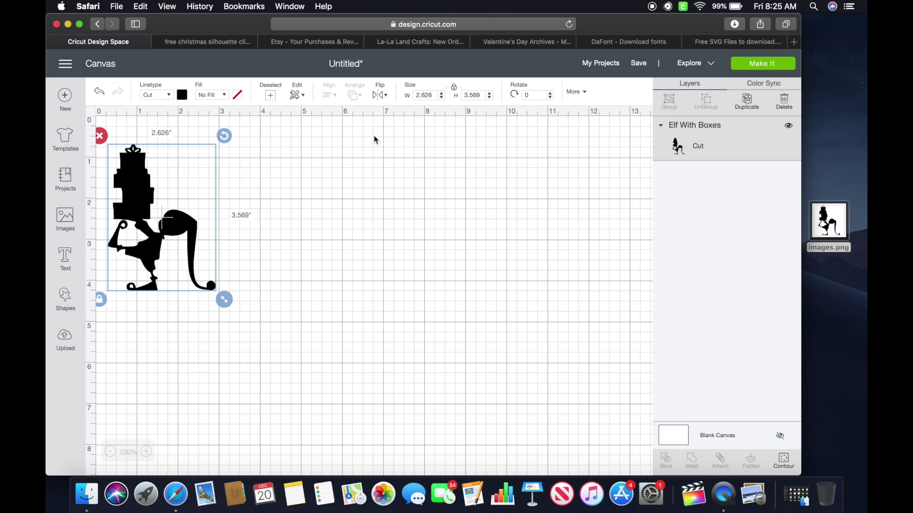
# - Switch to Etsy and open the account's purchases and reviews page
pyautogui.click(333, 44)
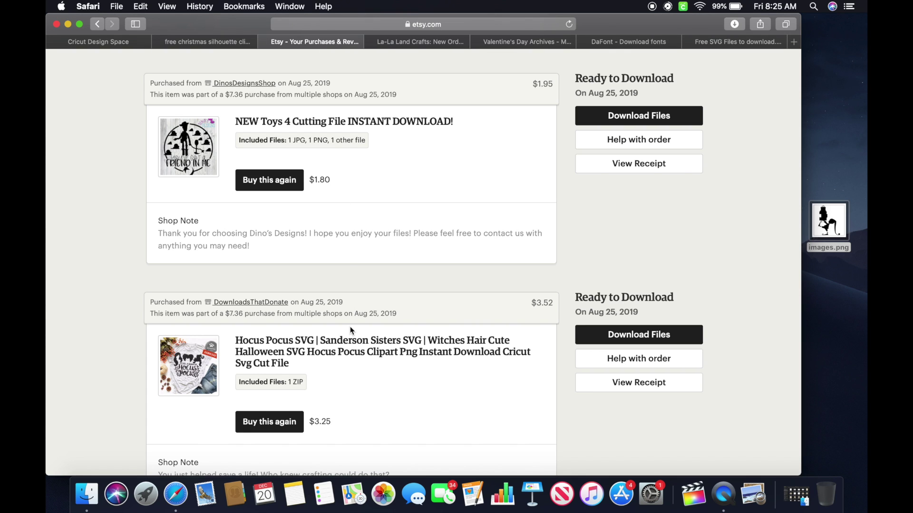
pyautogui.scroll(20, 350, 330)
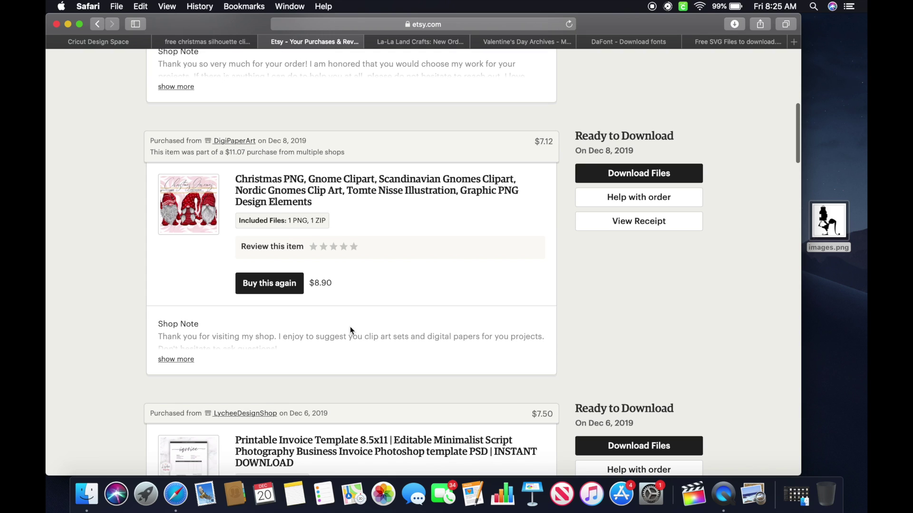
pyautogui.scroll(8, 351, 329)
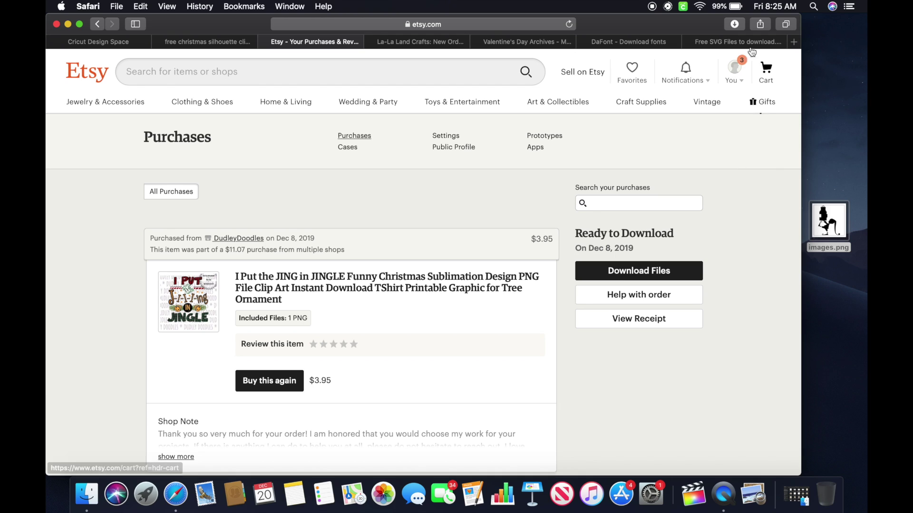
pyautogui.click(745, 82)
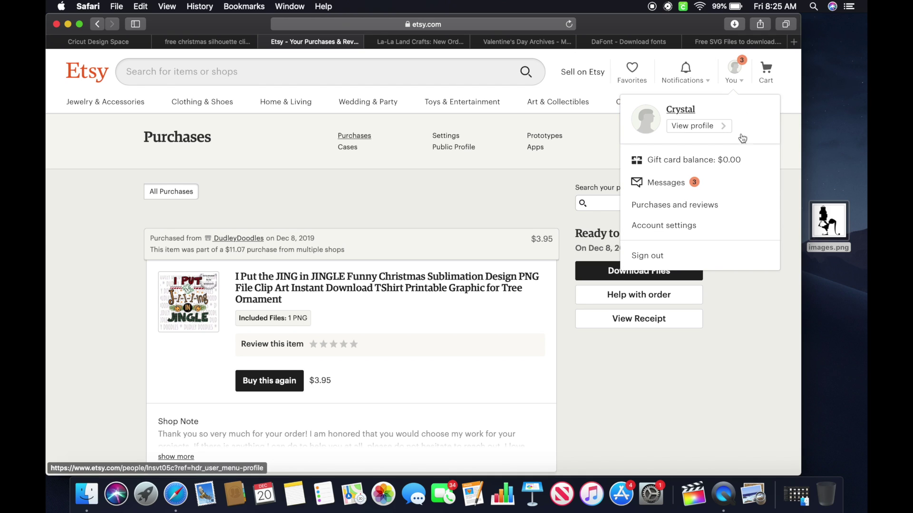
pyautogui.click(693, 210)
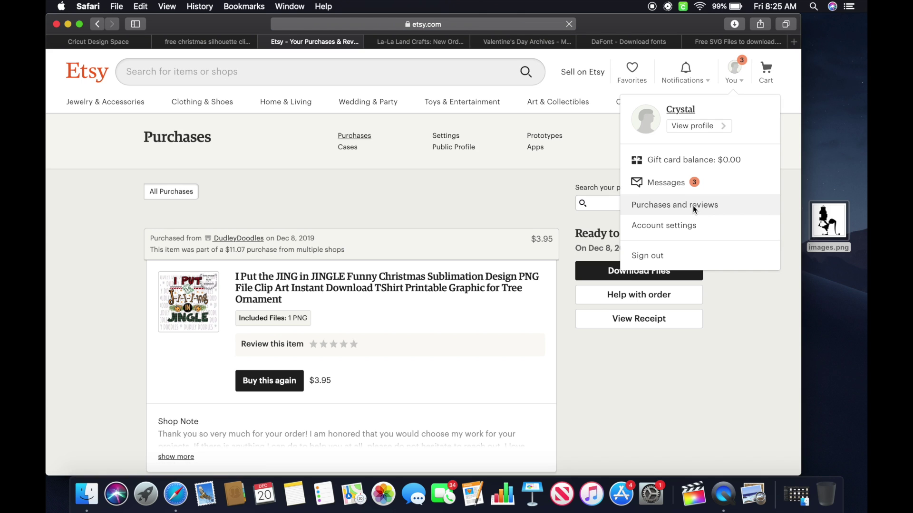
# - Find the "NEW Toys 4 Cutting File" purchase from DinosDesignsShop and open its downloadable files
pyautogui.scroll(-5, 566, 300)
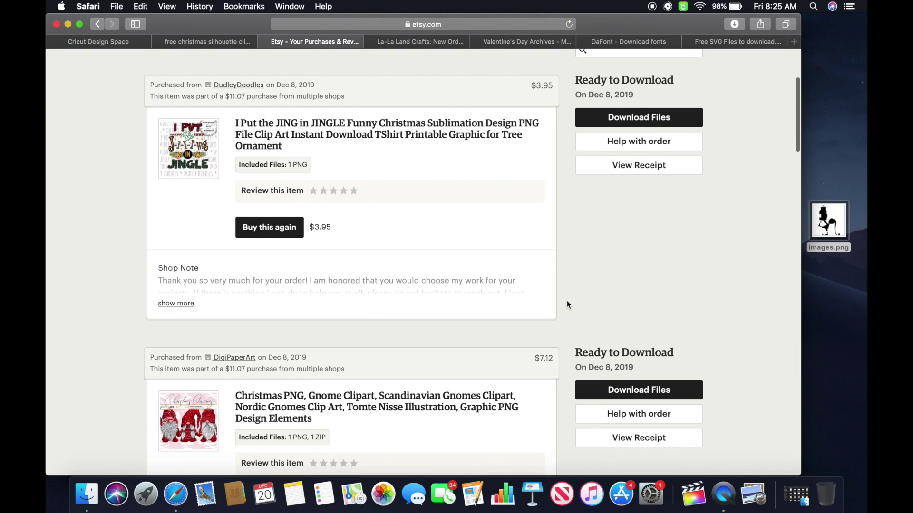
pyautogui.scroll(5, 567, 301)
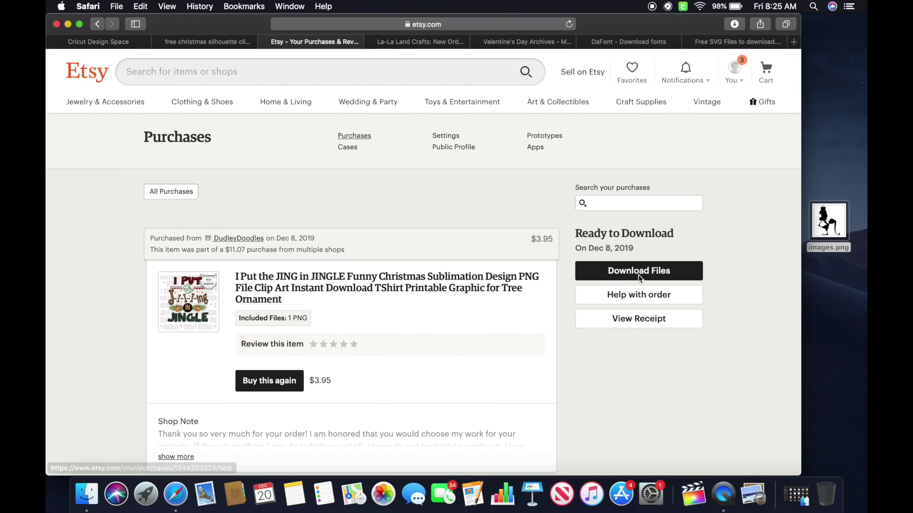
pyautogui.scroll(-10, 603, 354)
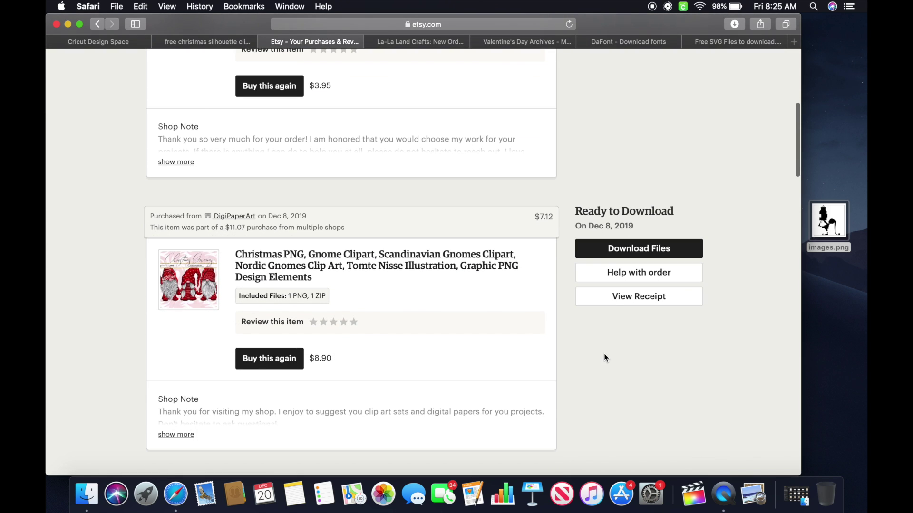
pyautogui.scroll(-2, 604, 354)
pyautogui.scroll(-10, 604, 354)
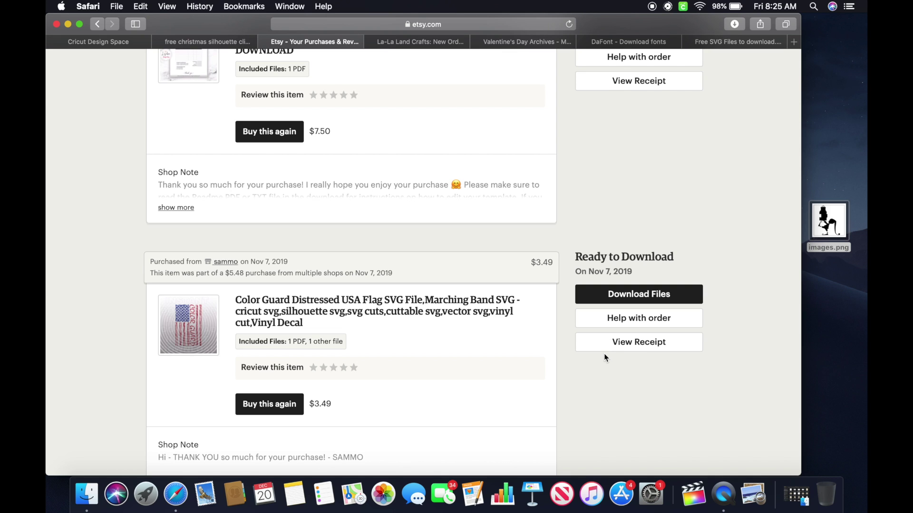
pyautogui.scroll(8, 603, 356)
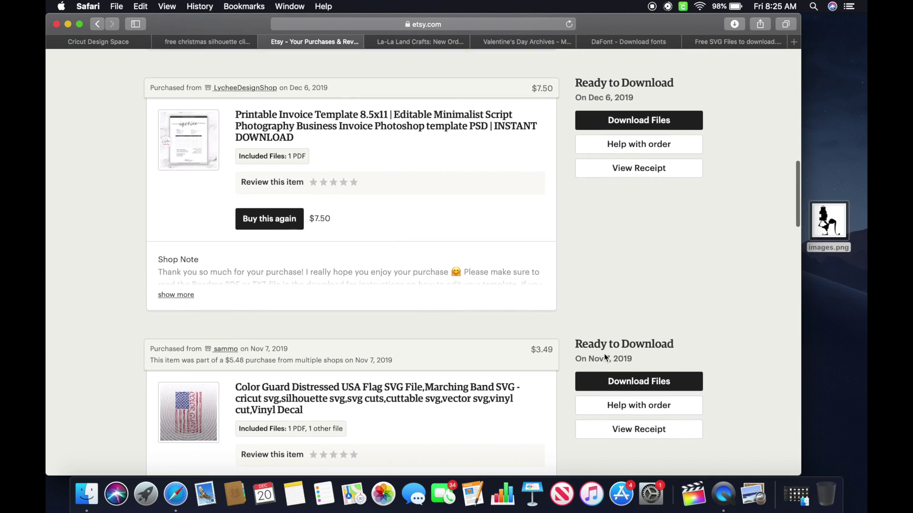
pyautogui.scroll(-6, 603, 355)
pyautogui.scroll(-20, 604, 356)
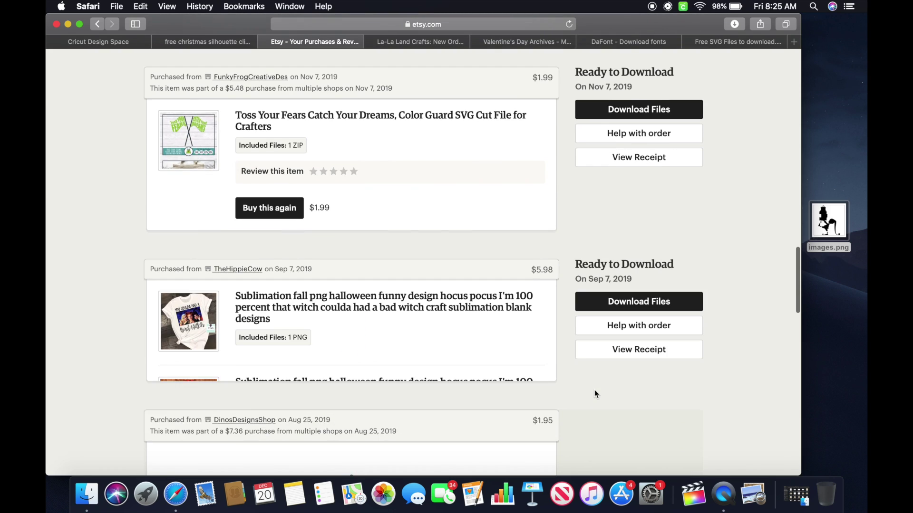
pyautogui.scroll(2, 594, 389)
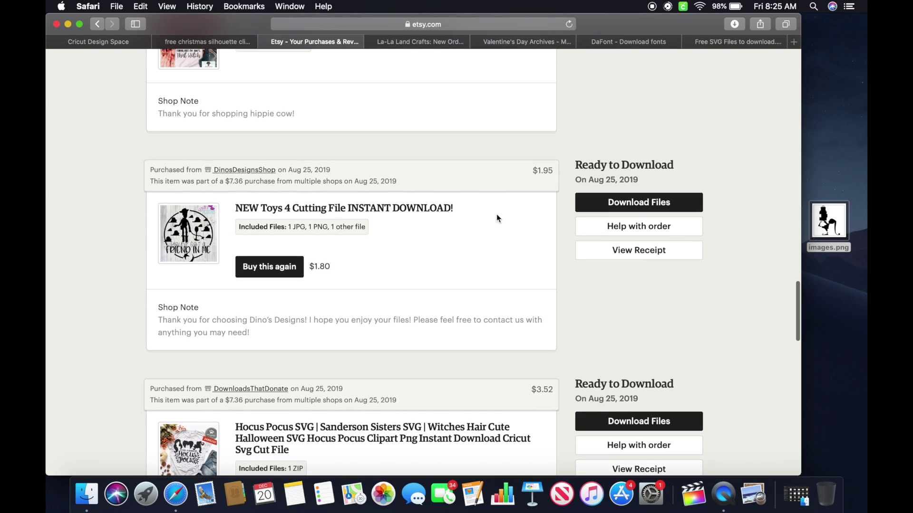
pyautogui.click(640, 204)
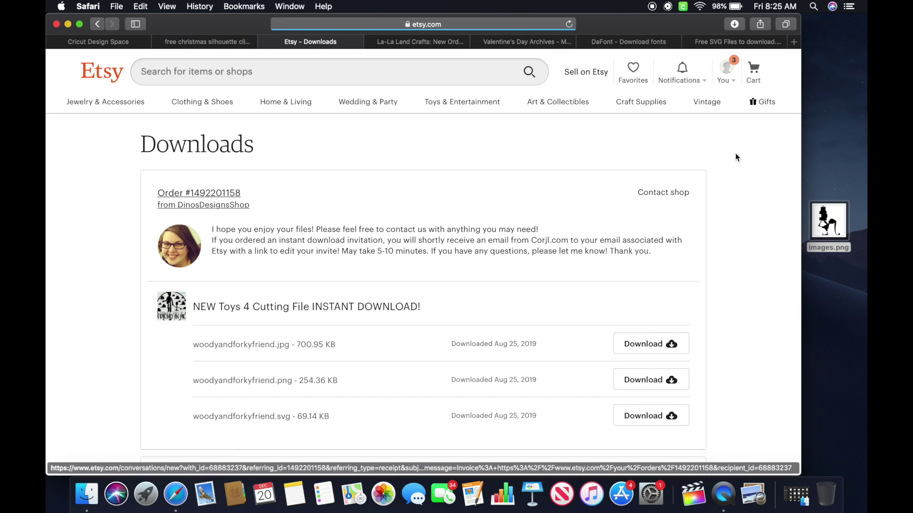
# - Download woodyandforkyfriend.svg and show it in the browser's list of downloaded files
pyautogui.scroll(-3, 728, 179)
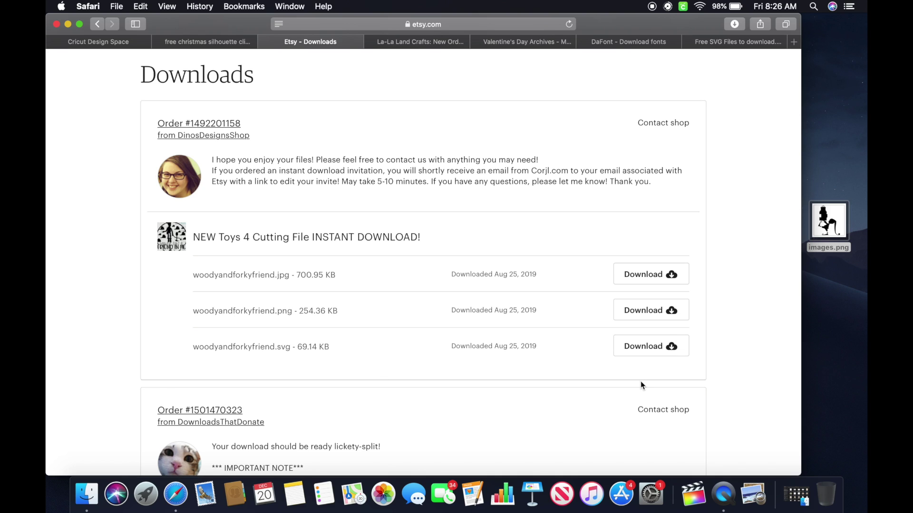
pyautogui.click(648, 348)
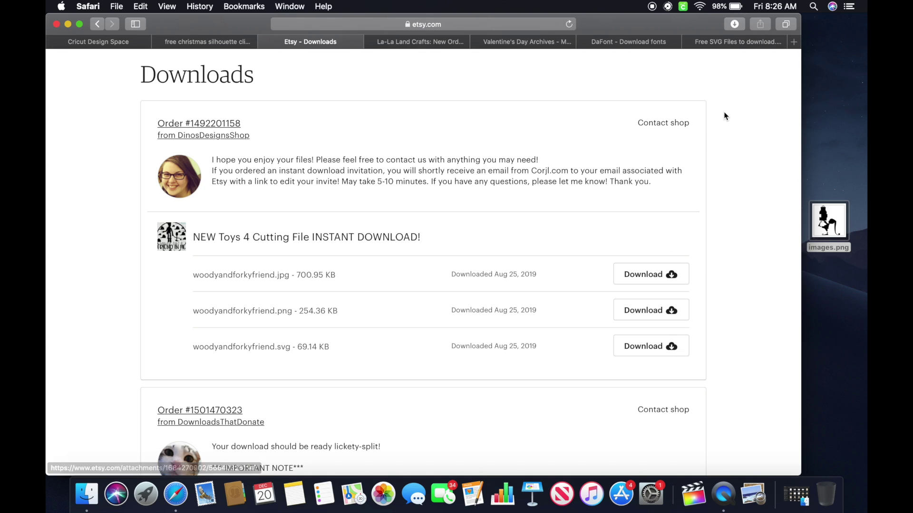
pyautogui.click(735, 23)
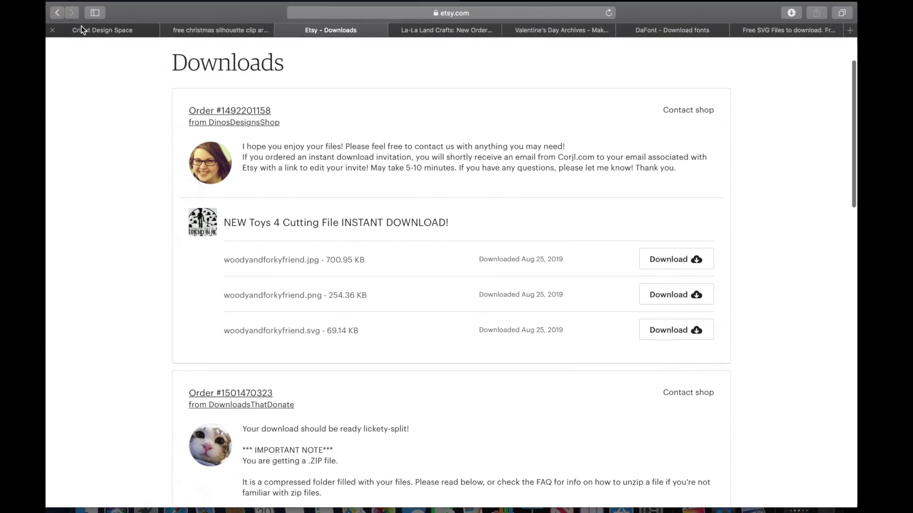
pyautogui.click(803, 23)
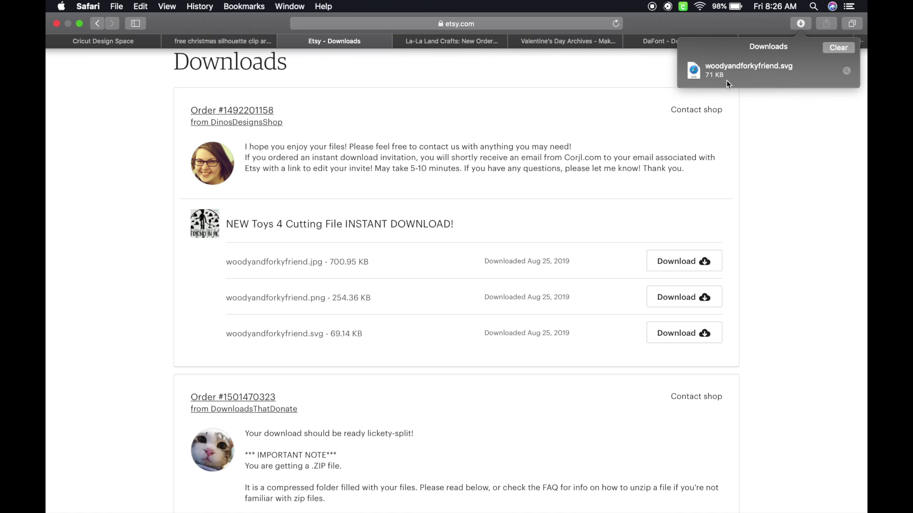
# - Open the downloaded woodyandforkyfriend.svg in the browser and look over its lettering and figures
pyautogui.doubleClick(694, 73)
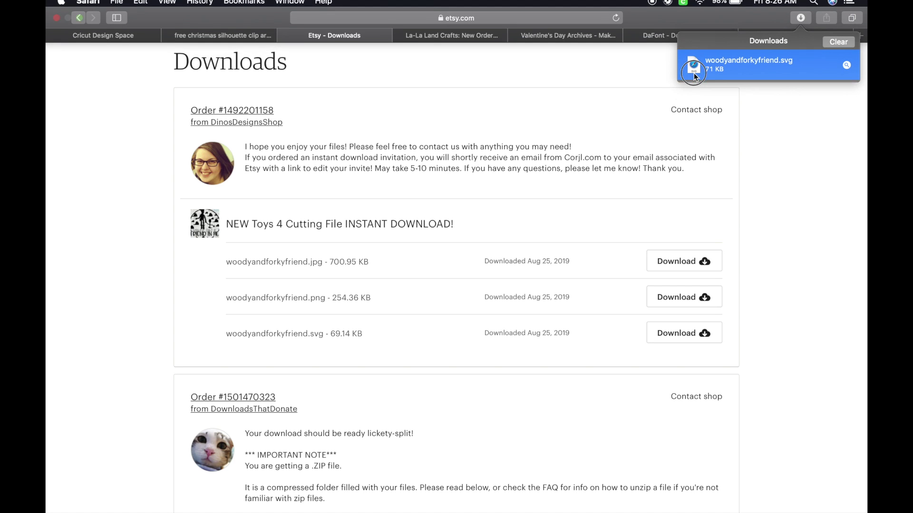
pyautogui.scroll(-15, 625, 167)
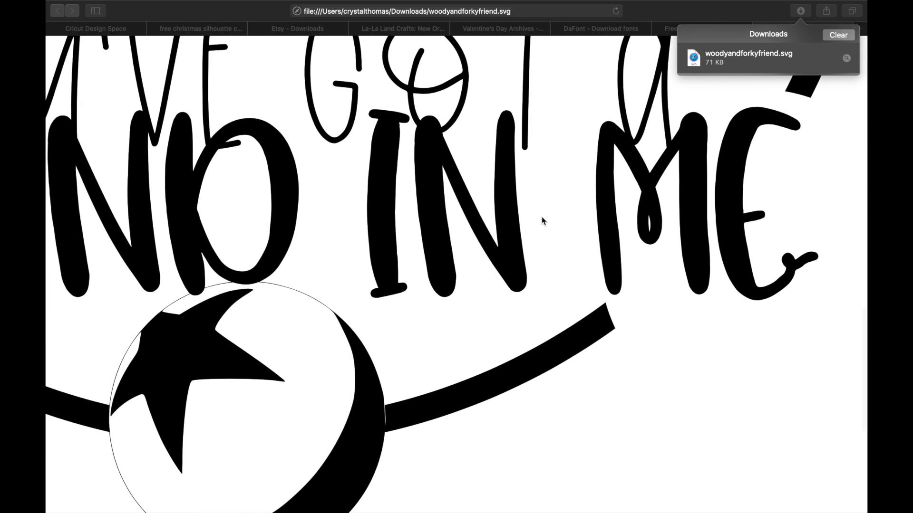
pyautogui.hscroll(-2, 542, 221)
pyautogui.hscroll(1, 542, 221)
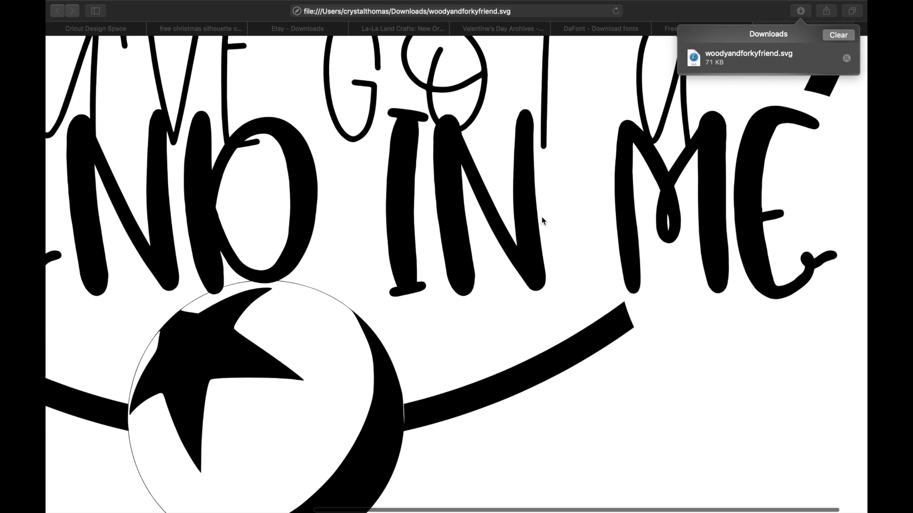
pyautogui.scroll(10, 542, 221)
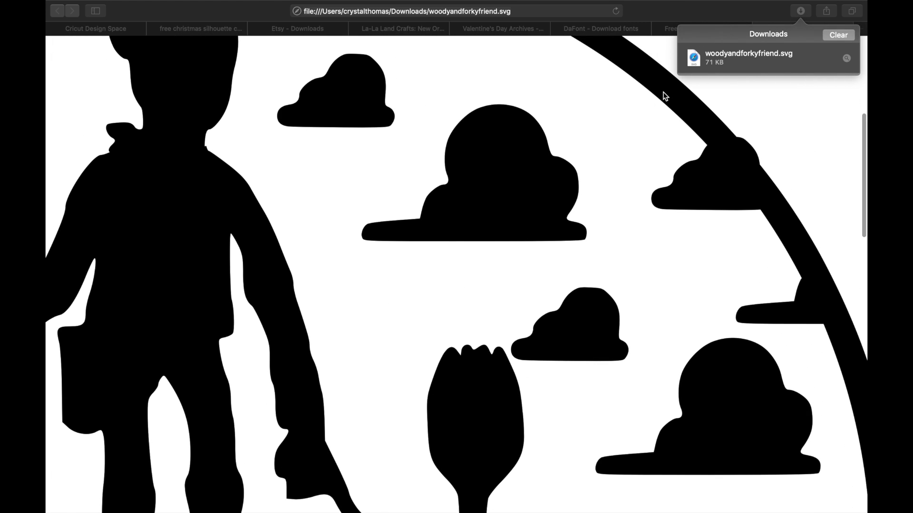
pyautogui.press('super+l')
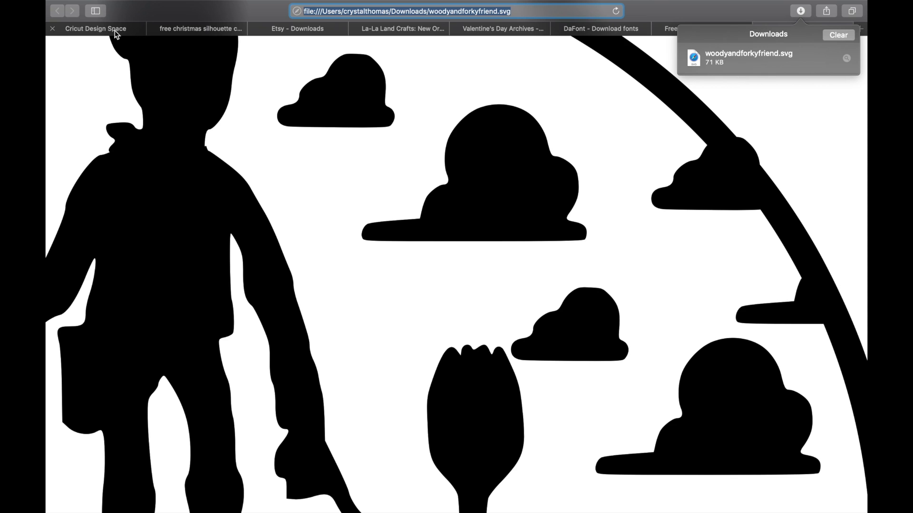
# - Switch to Cricut Design Space and load woodyandforkyfriend.svg from the recent files as a new image upload
pyautogui.click(114, 31)
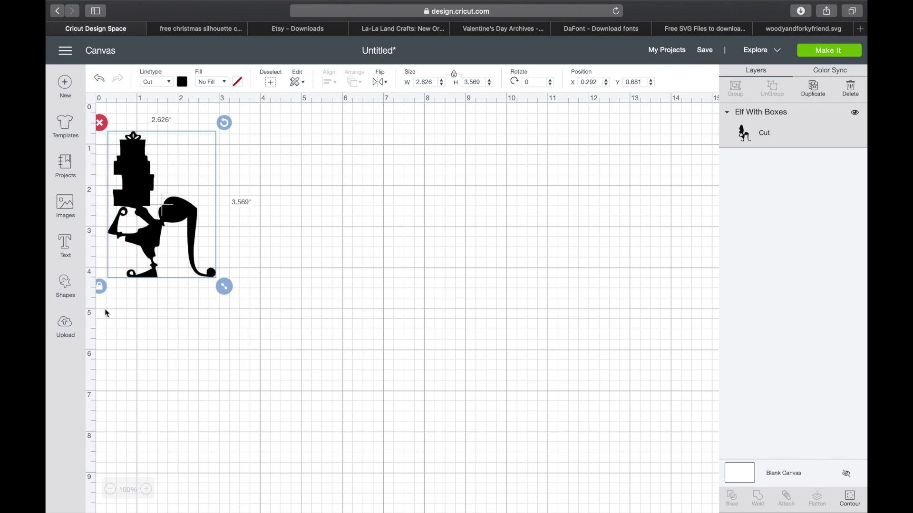
pyautogui.click(66, 327)
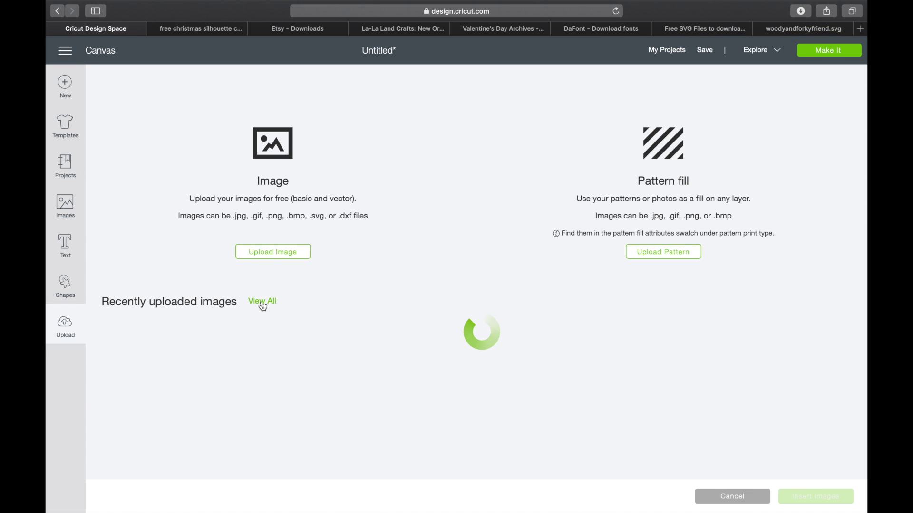
pyautogui.click(288, 252)
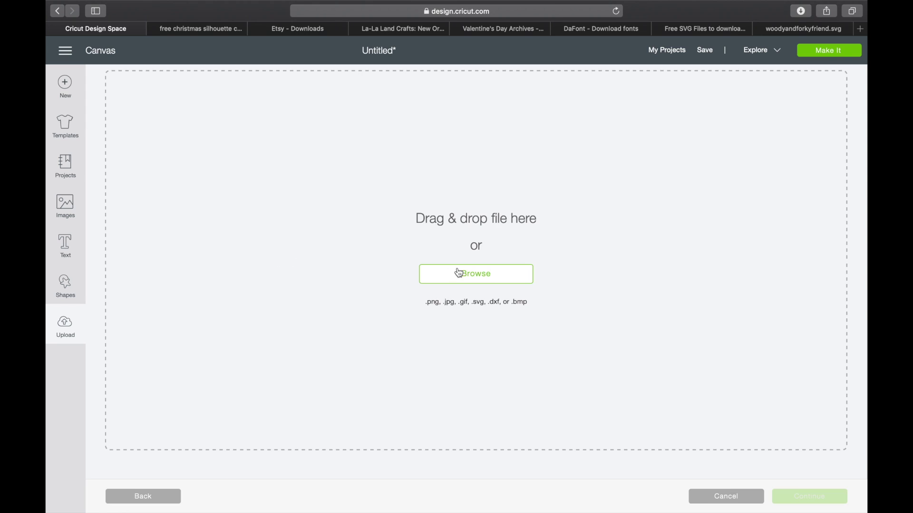
pyautogui.click(498, 285)
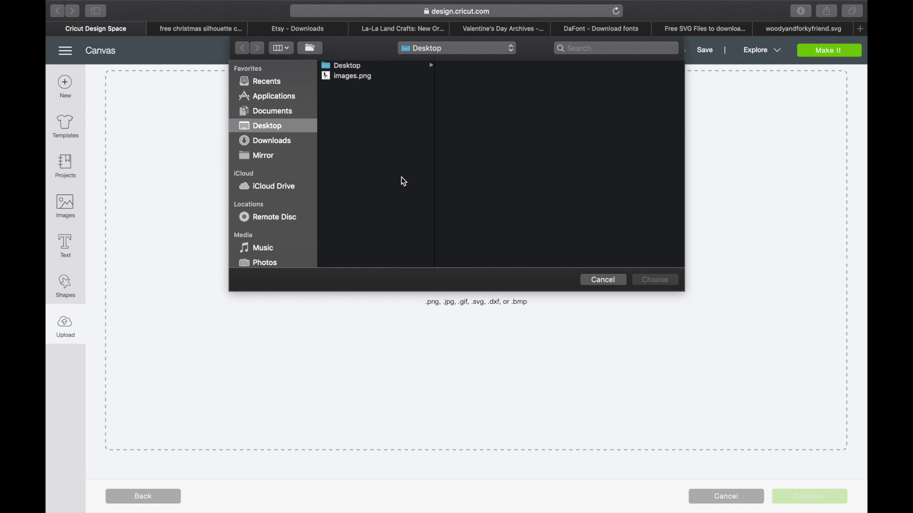
pyautogui.click(265, 81)
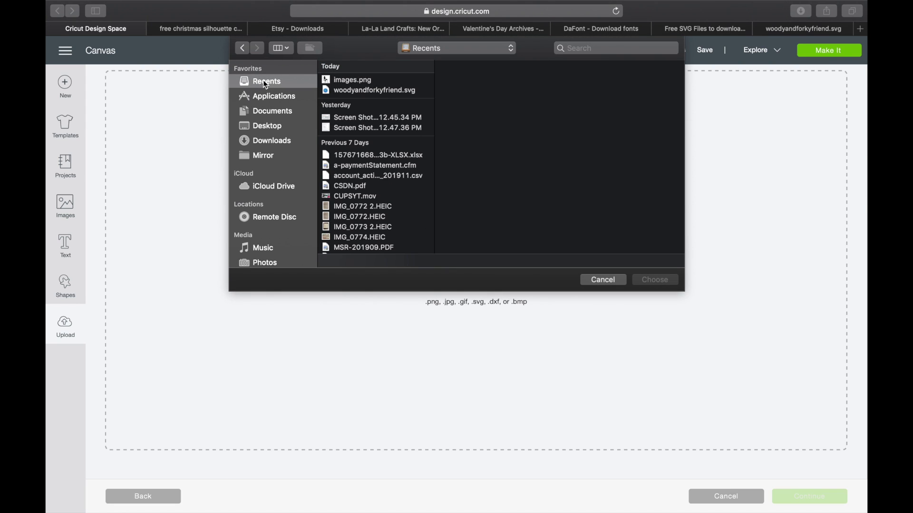
pyautogui.click(347, 90)
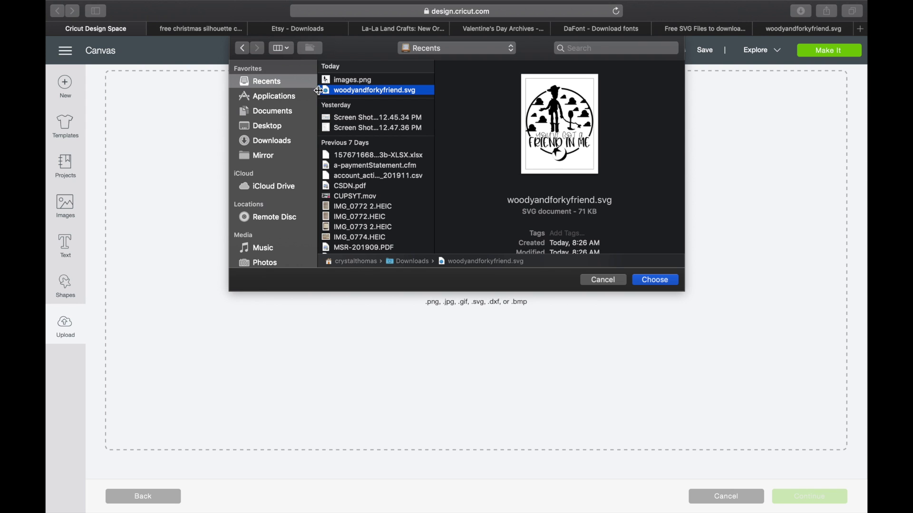
pyautogui.click(656, 280)
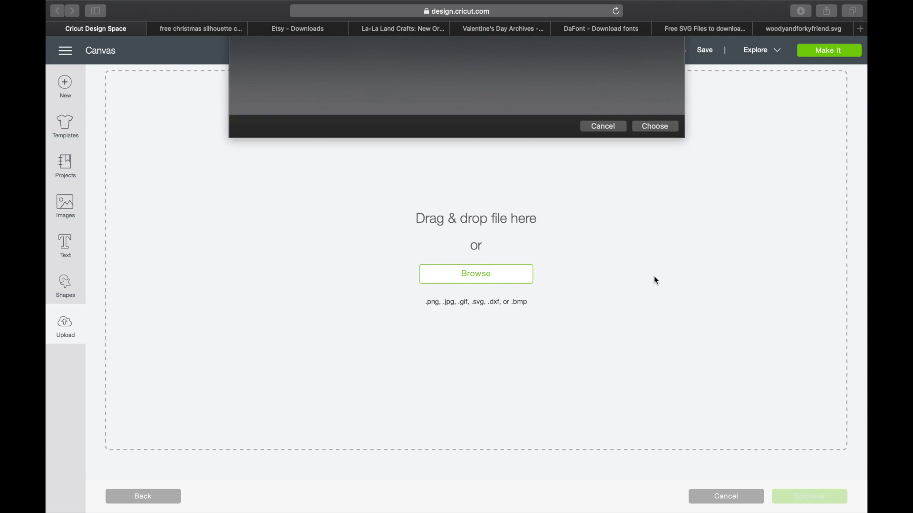
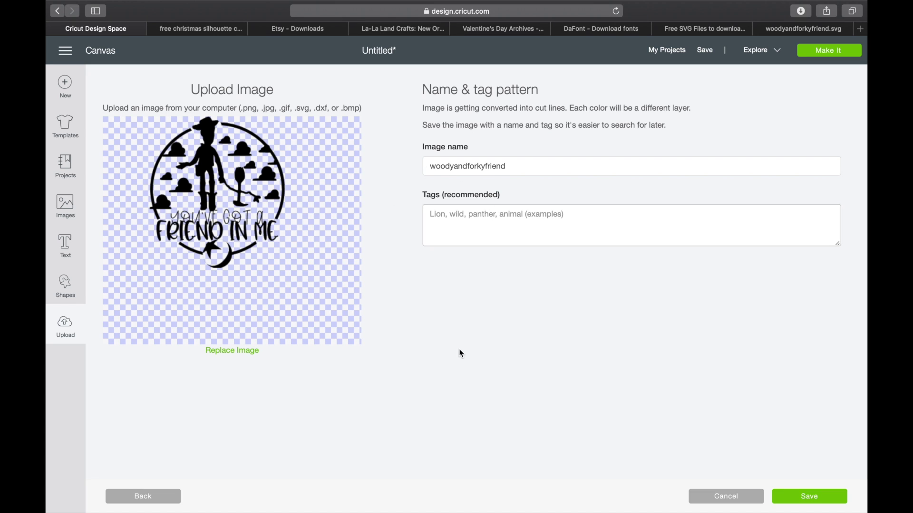
# - Save the upload under the name woodyandforkyfriend and insert it from the recently uploaded images onto the canvas
pyautogui.click(813, 499)
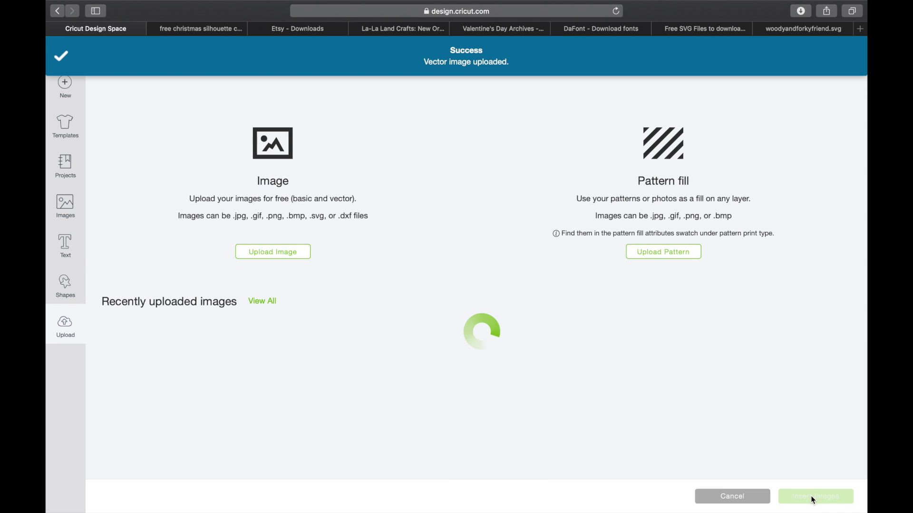
pyautogui.click(183, 367)
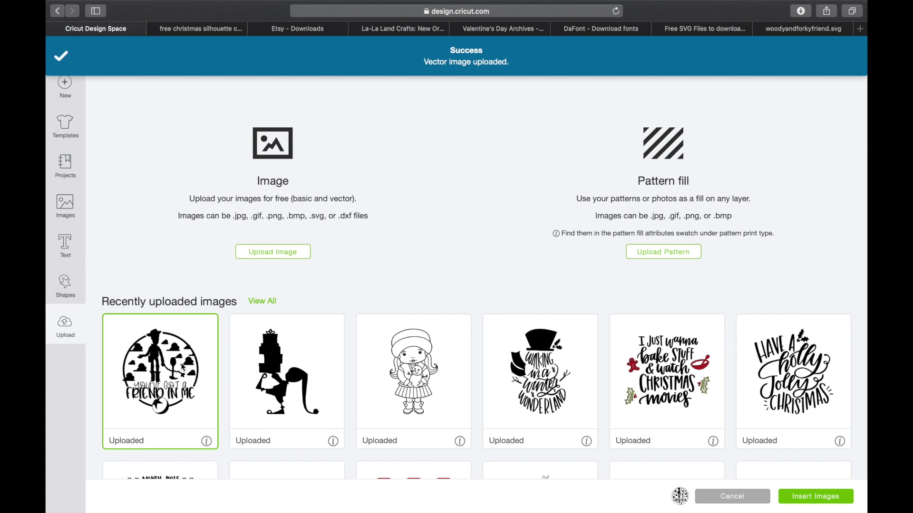
pyautogui.click(797, 494)
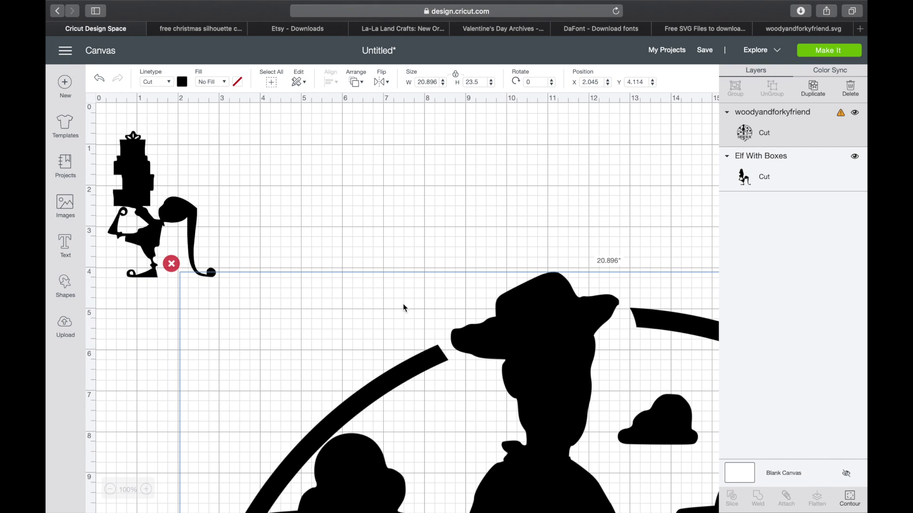
# - Scale the inserted woodyandforkyfriend design down proportionally to about 7 in wide by 7.9 in high
pyautogui.scroll(-10, 403, 306)
pyautogui.hscroll(4, 403, 306)
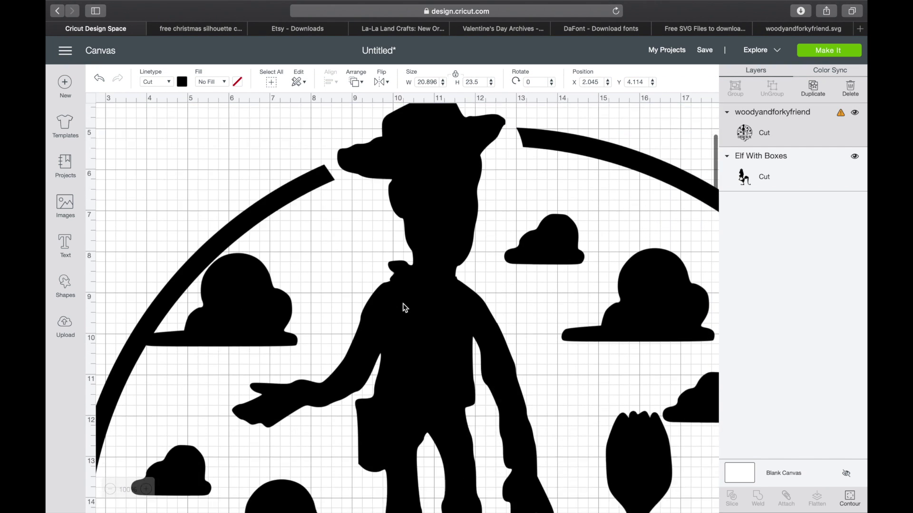
pyautogui.click(110, 489)
pyautogui.click(109, 490)
pyautogui.click(110, 489)
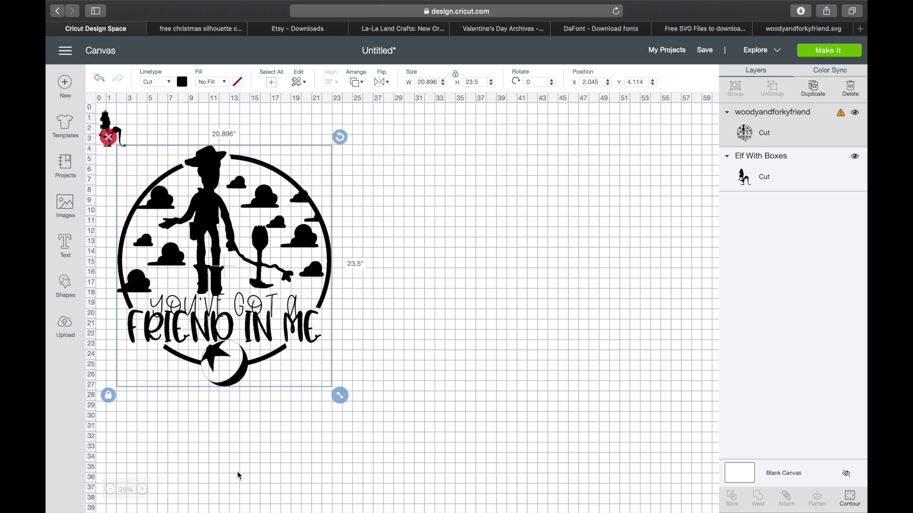
pyautogui.moveTo(336, 400); pyautogui.dragTo(197, 235)
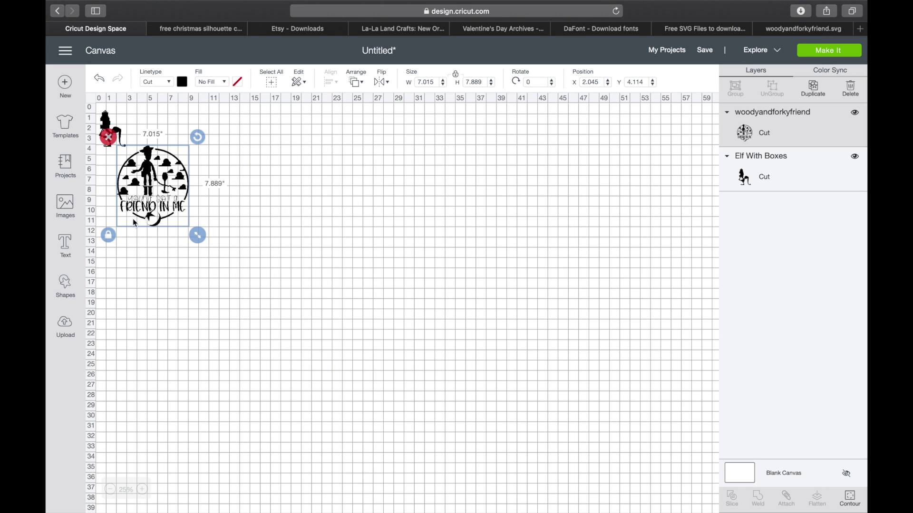
# - Move the woodyandforkyfriend design beside the elf silhouette, to about X 4.37 and Y 0.57
pyautogui.click(142, 490)
pyautogui.click(142, 490)
pyautogui.click(142, 490)
pyautogui.click(142, 489)
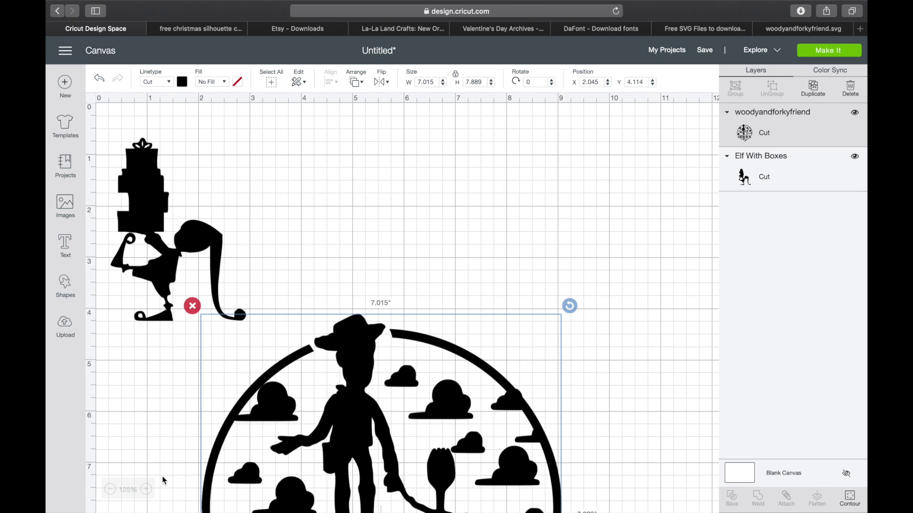
pyautogui.click(110, 490)
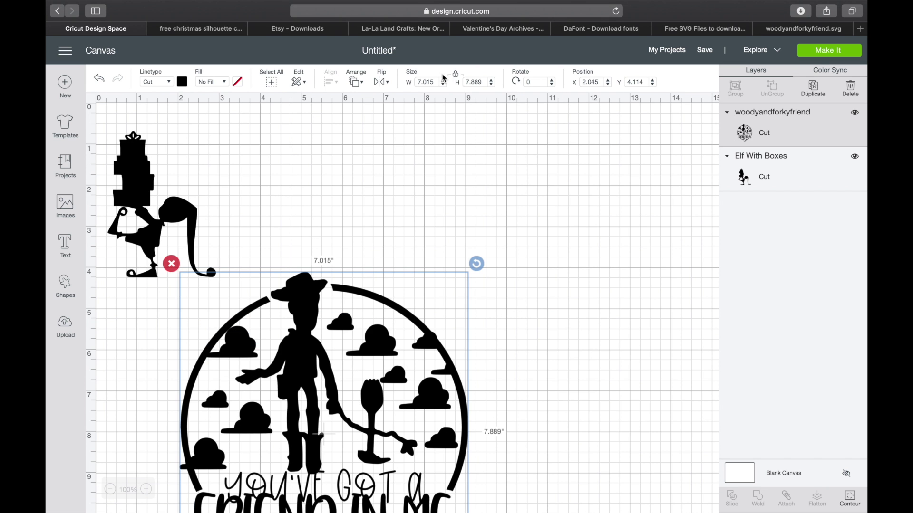
pyautogui.moveTo(326, 367); pyautogui.dragTo(425, 242)
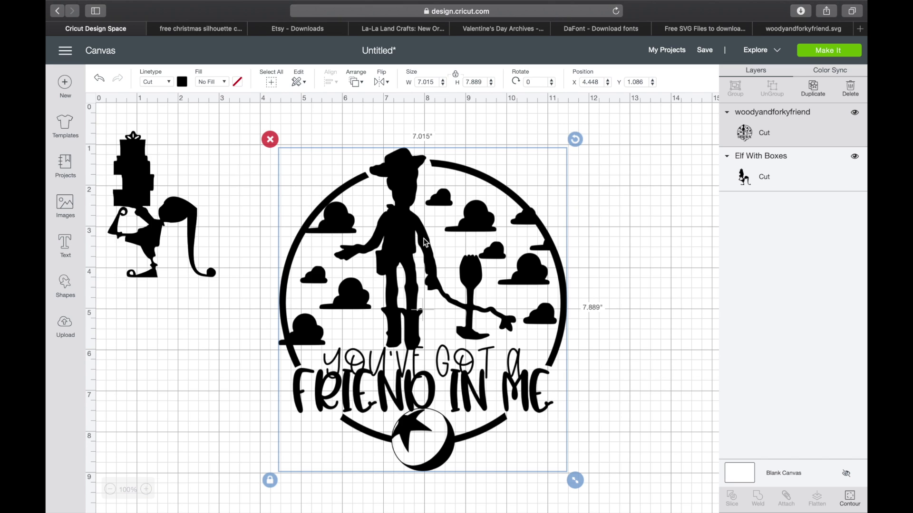
pyautogui.moveTo(404, 265); pyautogui.dragTo(398, 232)
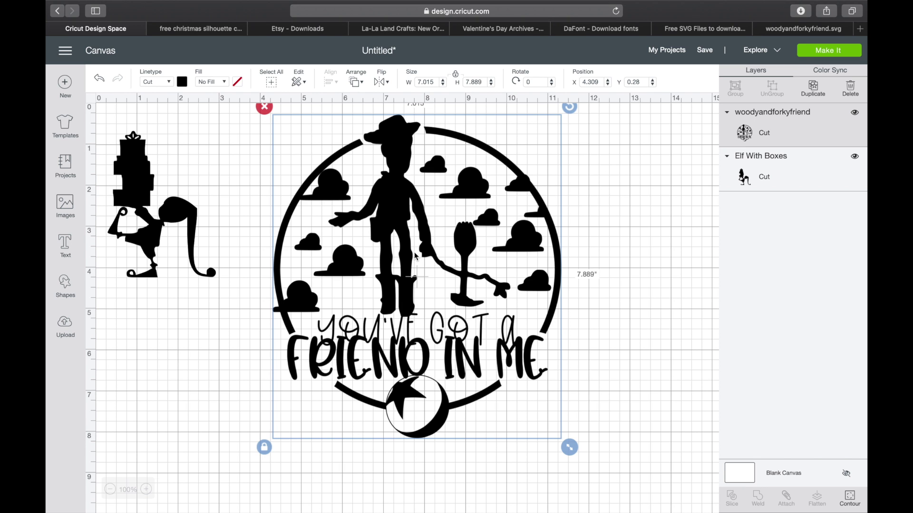
pyautogui.moveTo(415, 257)
pyautogui.mouseDown()
pyautogui.moveTo(403, 294)
pyautogui.moveTo(411, 273)
pyautogui.mouseUp()
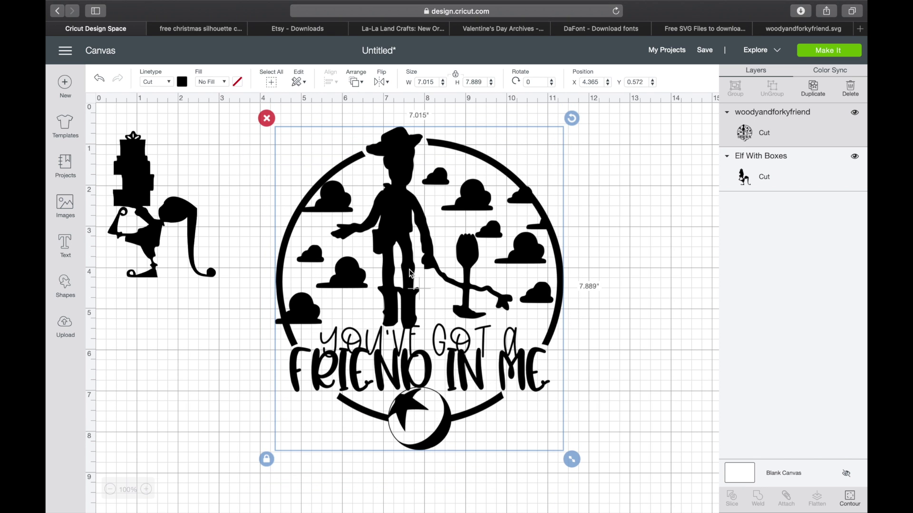
# - Scale the woodyandforkyfriend design down to about 4.74 in wide by 5.33 in high and move it closer to the elf
pyautogui.moveTo(571, 459); pyautogui.dragTo(487, 339)
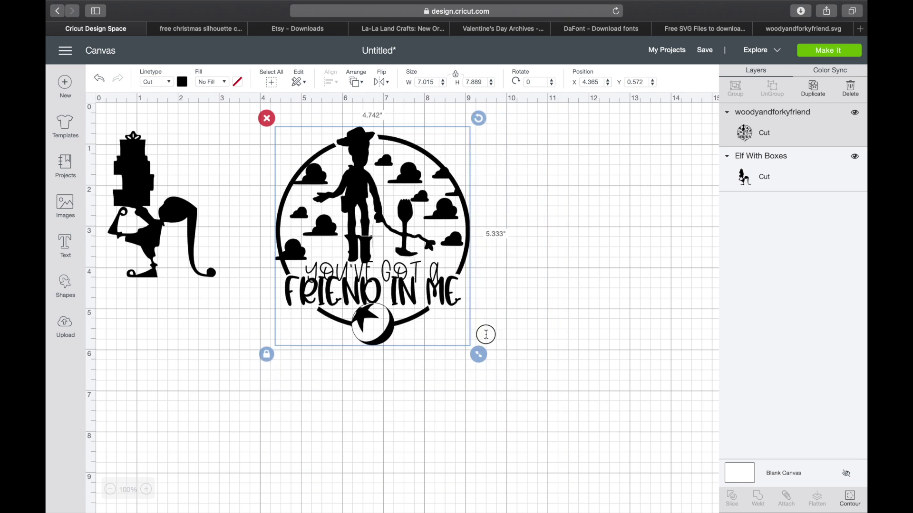
pyautogui.moveTo(381, 237); pyautogui.dragTo(340, 248)
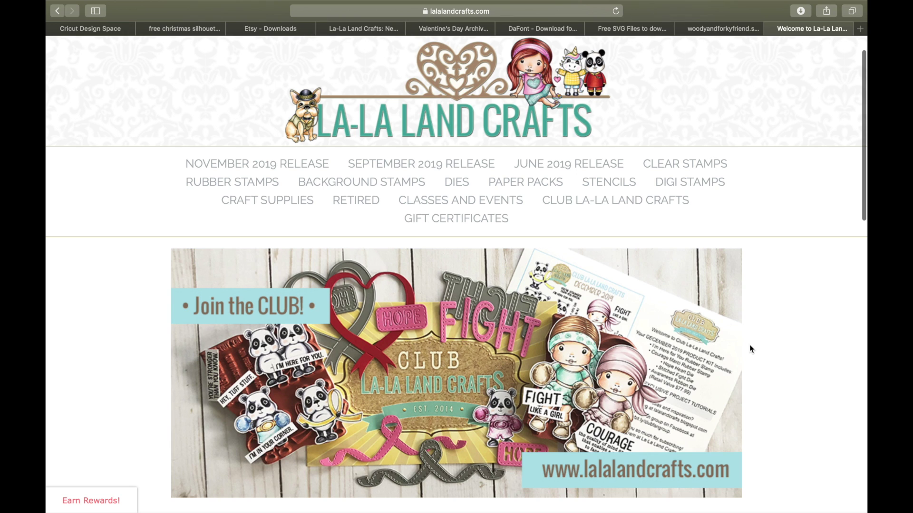
# - Dismiss the email sign-up form on the La-La Land Crafts site and open the Digi Stamps category
pyautogui.scroll(-5, 749, 347)
pyautogui.scroll(6, 749, 344)
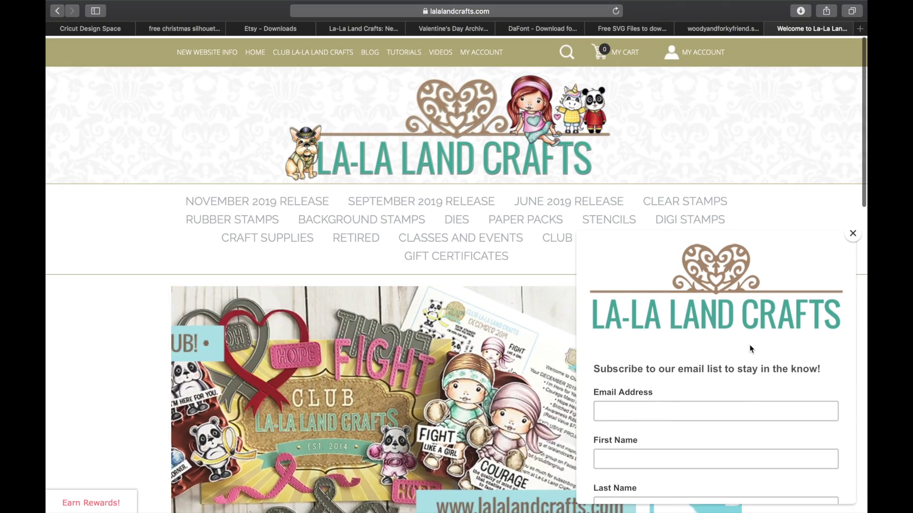
pyautogui.click(851, 230)
pyautogui.click(714, 224)
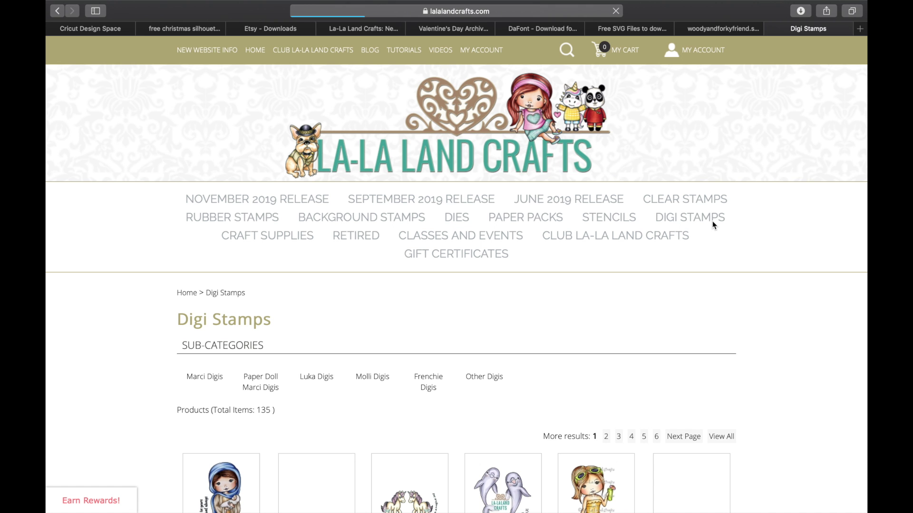
# - Look through the first page of Digi Stamps, examining the available characters, designs and prices
pyautogui.moveTo(691, 219)
pyautogui.scroll(-3, 675, 275)
pyautogui.scroll(-5, 693, 281)
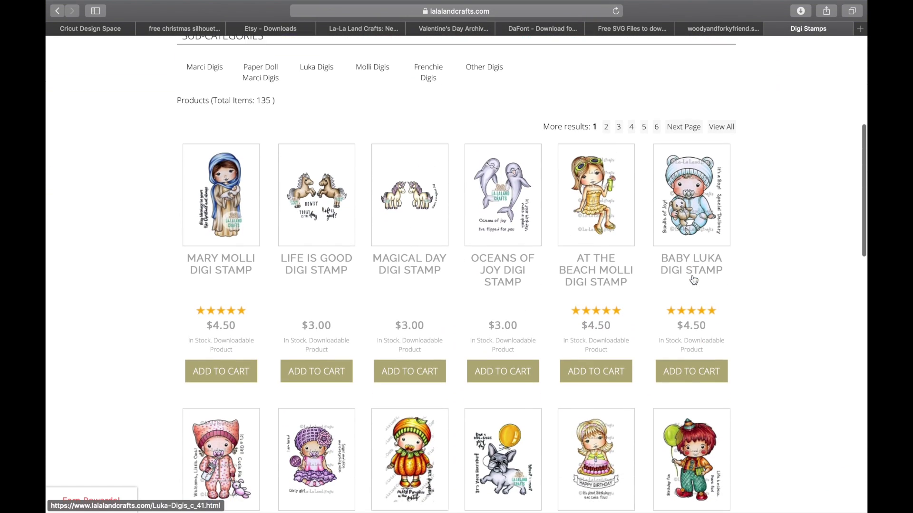
pyautogui.scroll(-5, 652, 270)
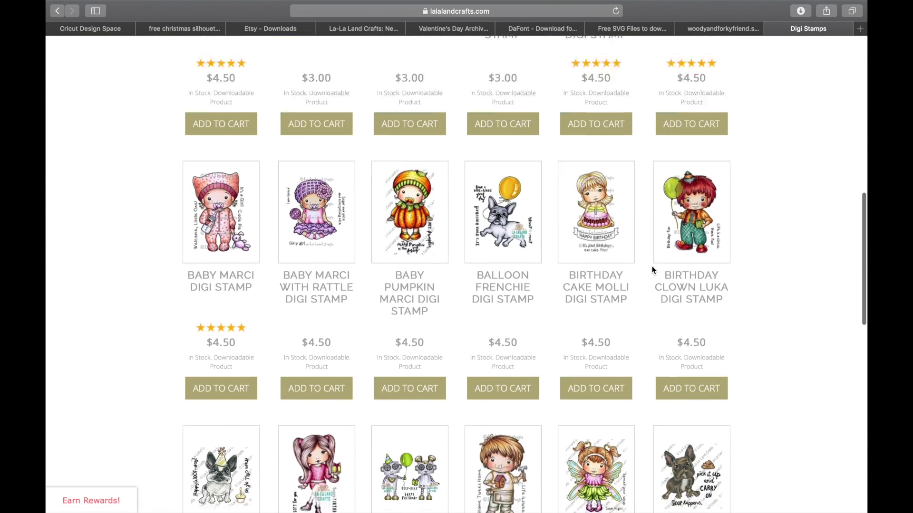
pyautogui.scroll(-5, 640, 321)
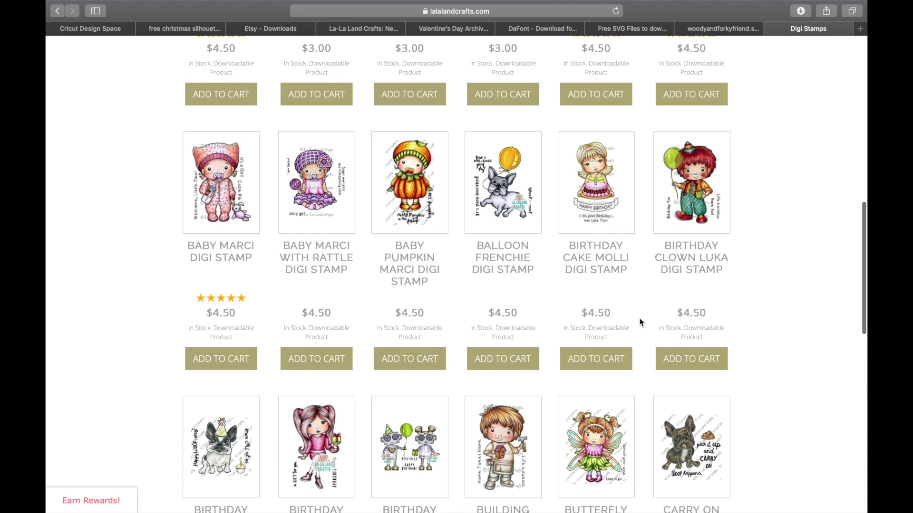
pyautogui.scroll(-2, 640, 323)
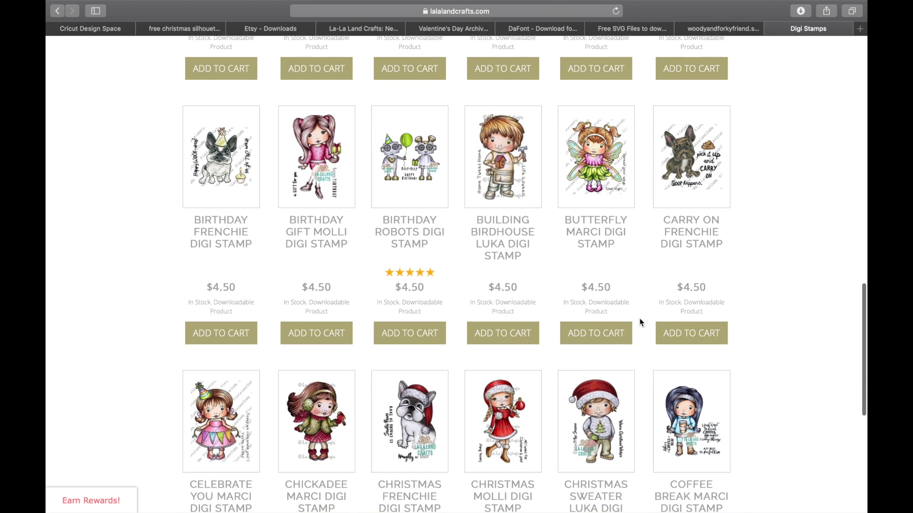
pyautogui.scroll(-7, 640, 323)
pyautogui.scroll(20, 640, 323)
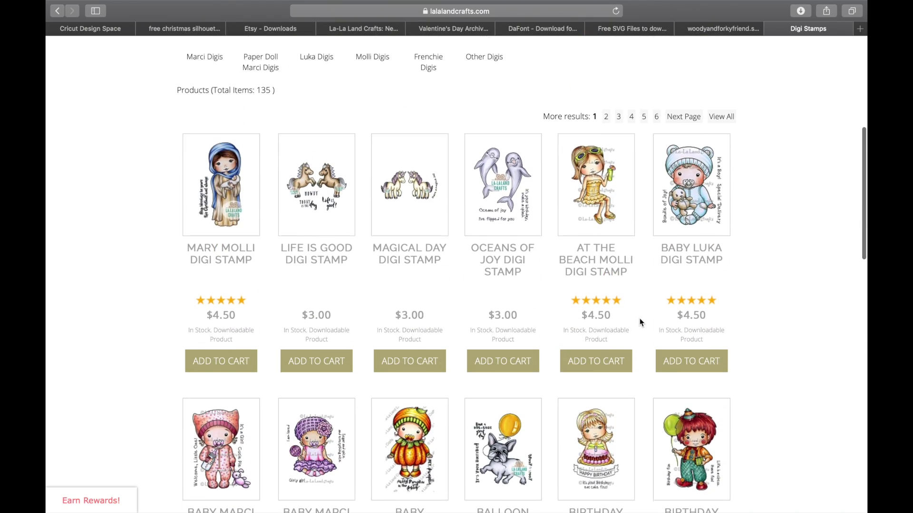
pyautogui.scroll(8, 640, 322)
pyautogui.scroll(-14, 640, 323)
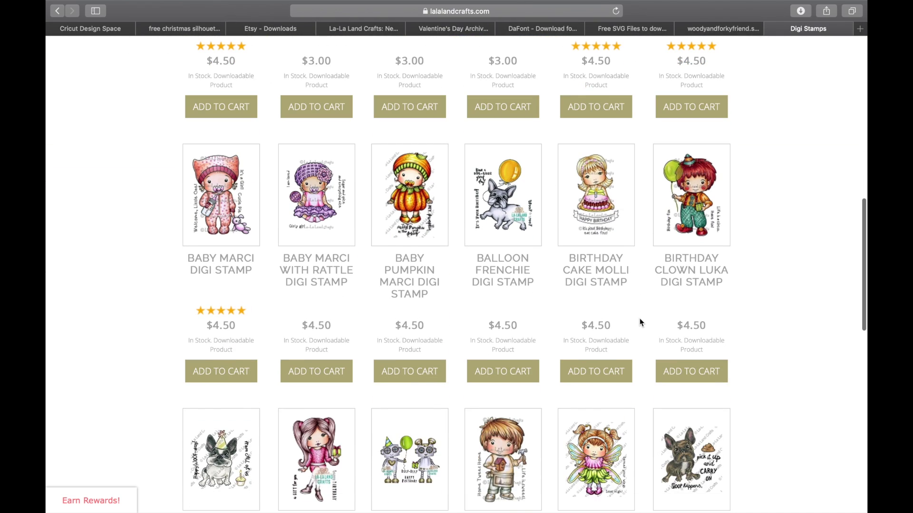
pyautogui.scroll(-2, 409, 371)
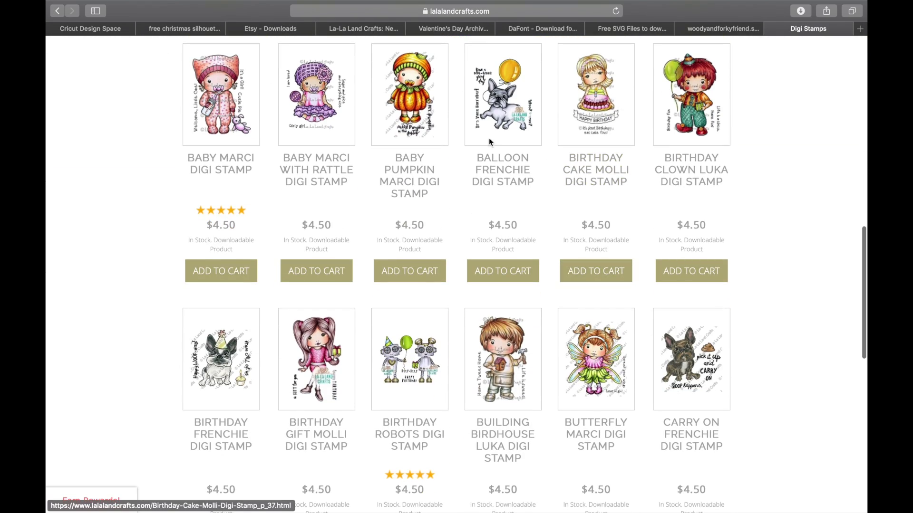
# - Download Marci with Snowman.zip through the La-La Land Crafts order email in Gmail and show the browser's list of downloaded files
pyautogui.click(376, 30)
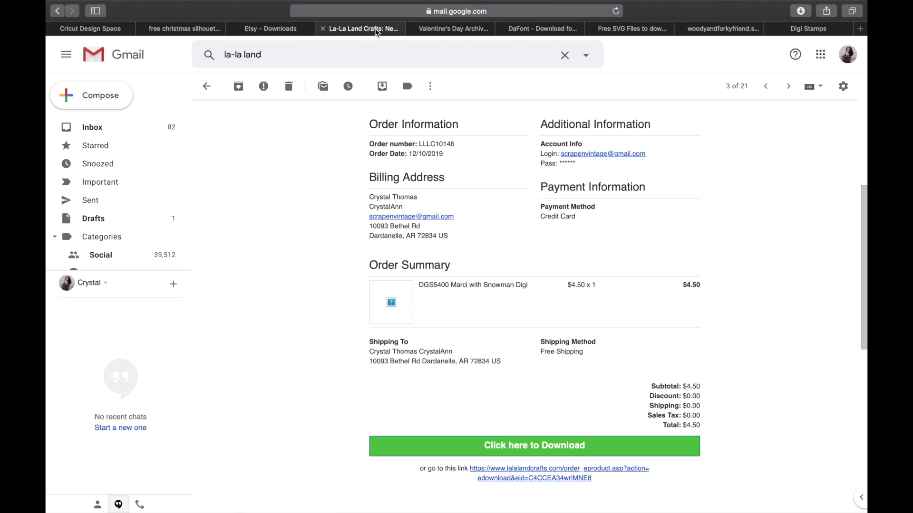
pyautogui.scroll(-2, 413, 176)
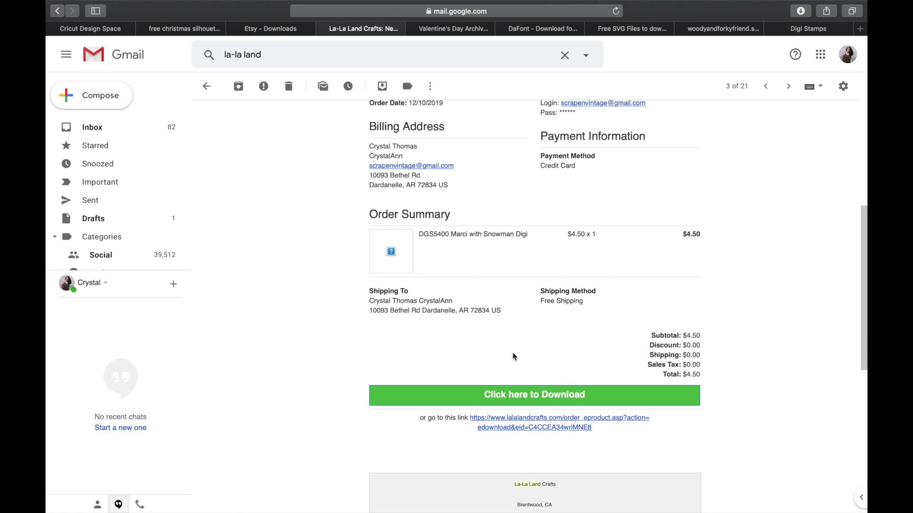
pyautogui.click(545, 401)
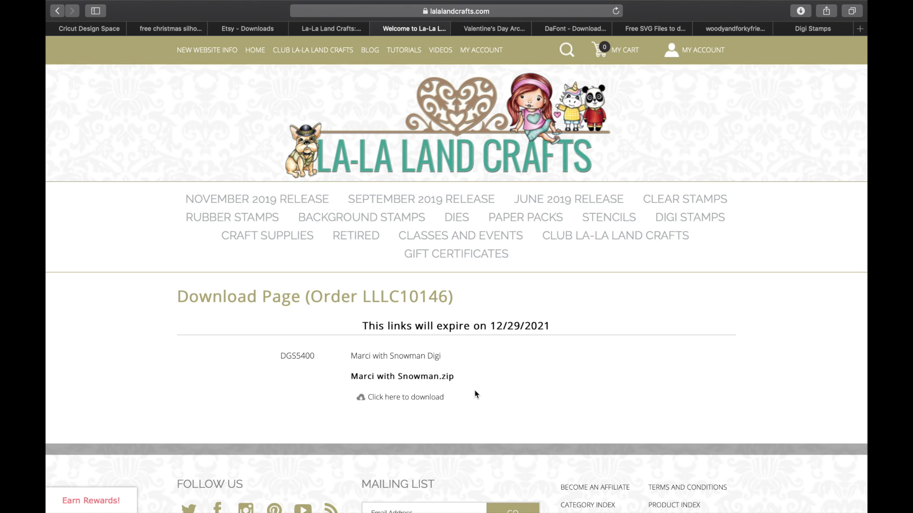
pyautogui.click(411, 402)
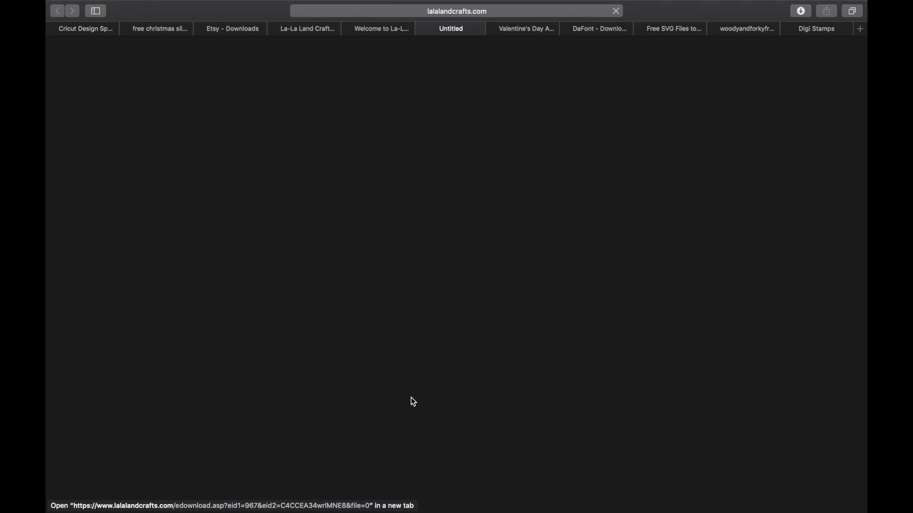
pyautogui.click(802, 13)
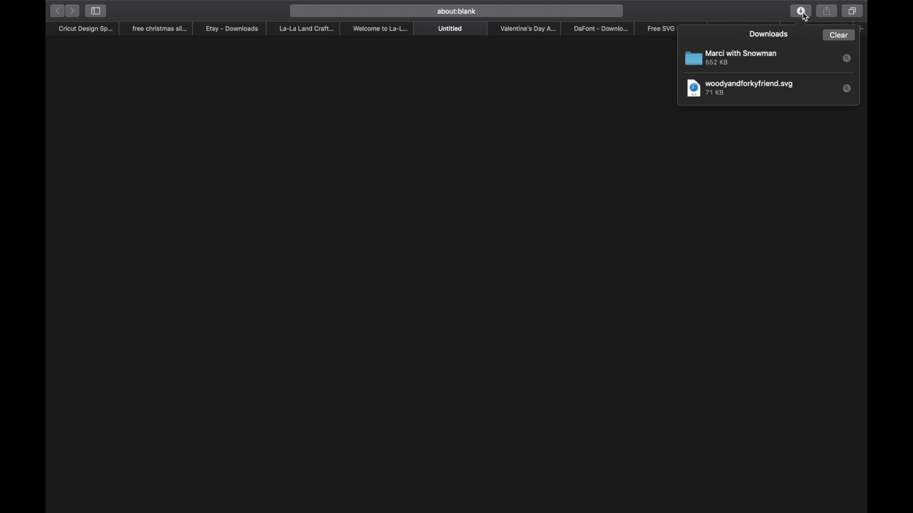
# - Open the downloaded Marci with Snowman folder, switch to Cricut Design Space and upload Marci with Snowman.jpg as a Complex image
pyautogui.click(742, 58)
pyautogui.doubleClick(742, 58)
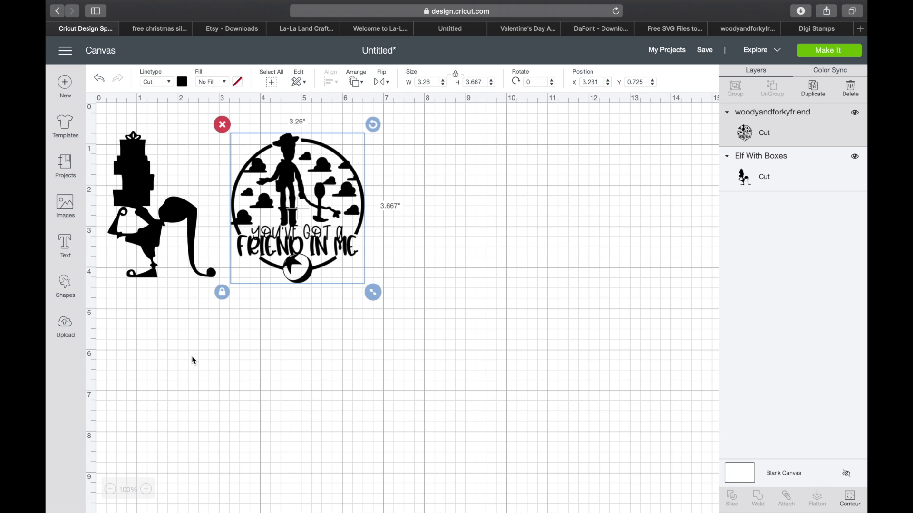
pyautogui.click(58, 337)
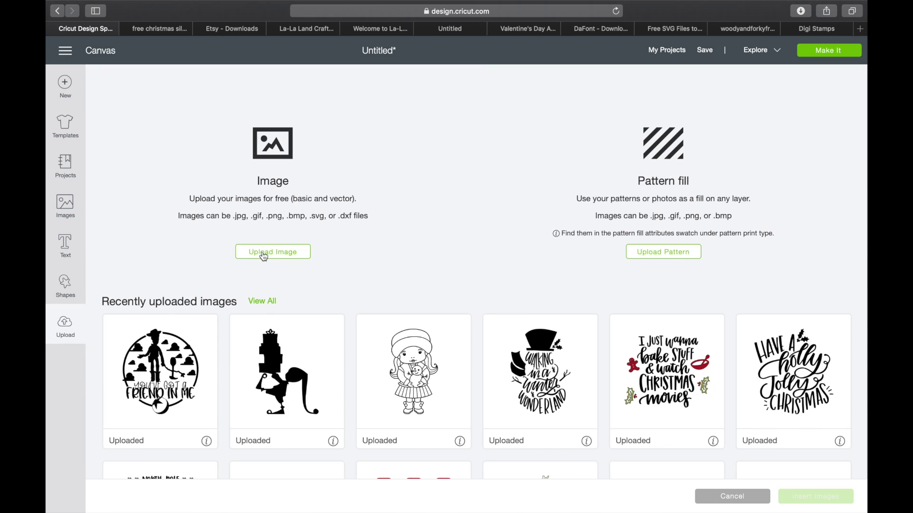
pyautogui.click(263, 255)
pyautogui.click(493, 278)
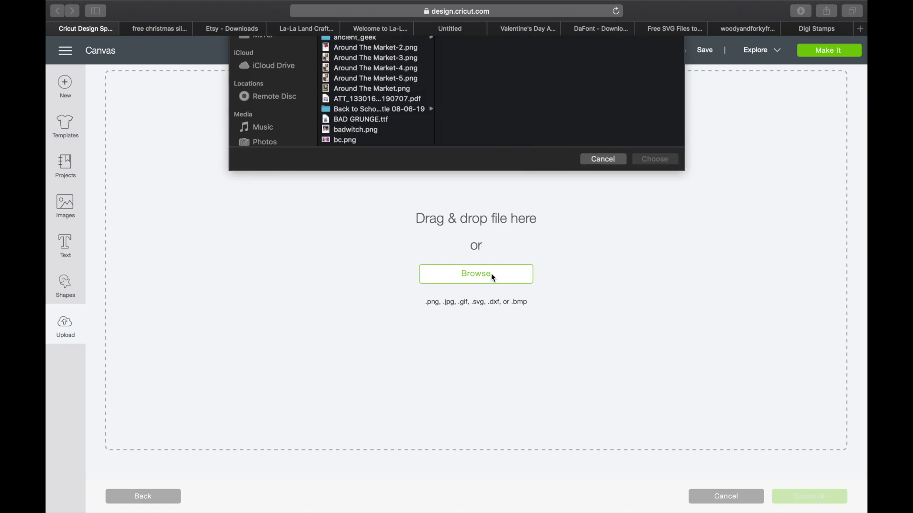
pyautogui.click(274, 87)
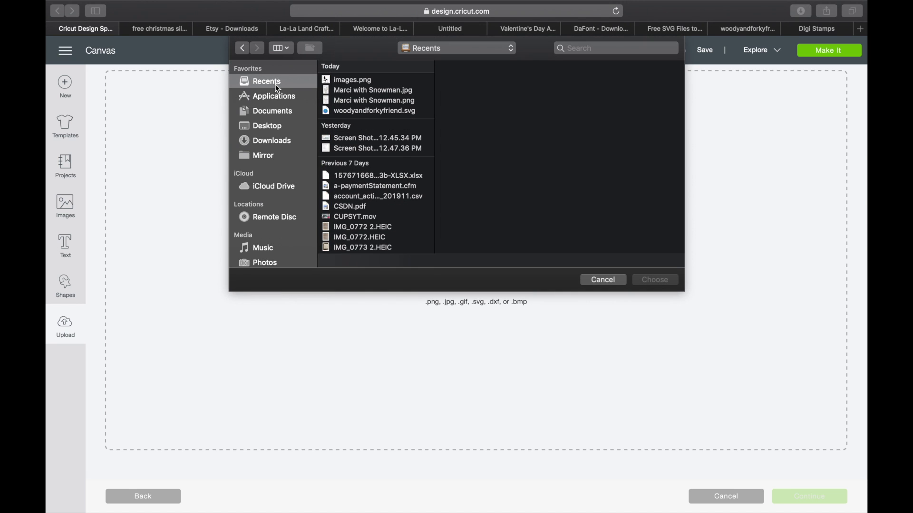
pyautogui.click(389, 93)
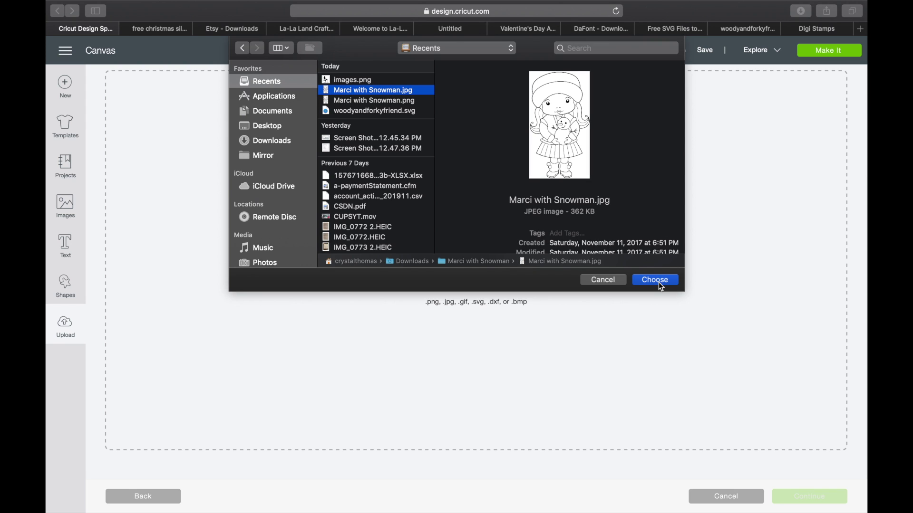
pyautogui.click(659, 283)
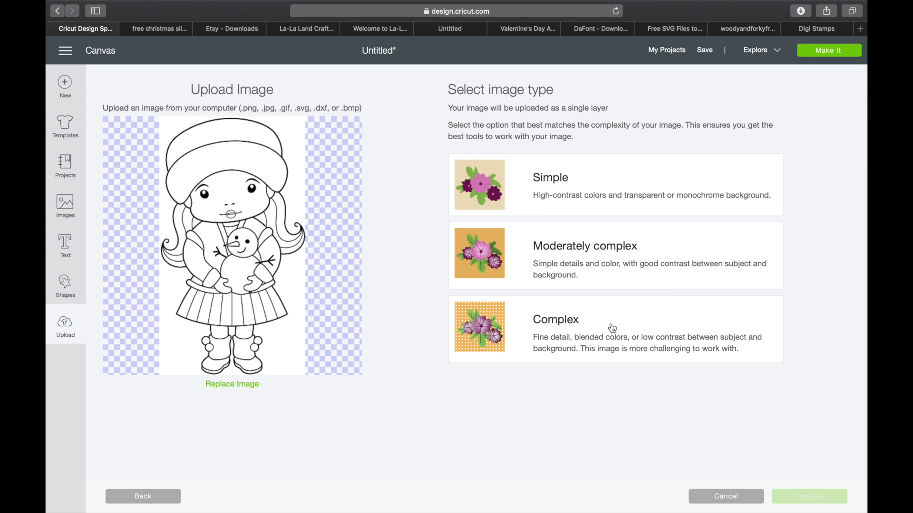
pyautogui.click(612, 329)
pyautogui.click(817, 496)
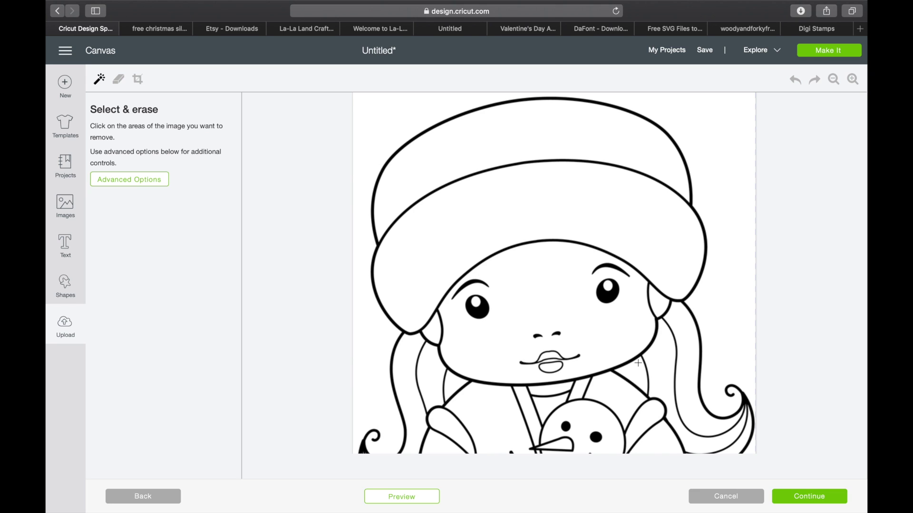
# - Erase the white background and all enclosed white areas of the Marci with Snowman image, leaving only the outlines, and accept the cleanup
pyautogui.click(377, 112)
pyautogui.click(453, 159)
pyautogui.click(443, 230)
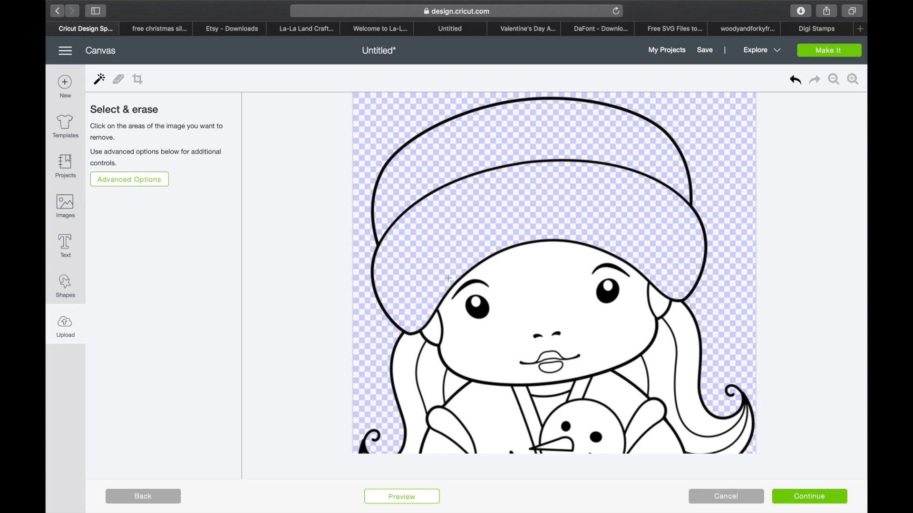
pyautogui.click(510, 277)
pyautogui.click(427, 336)
pyautogui.click(430, 333)
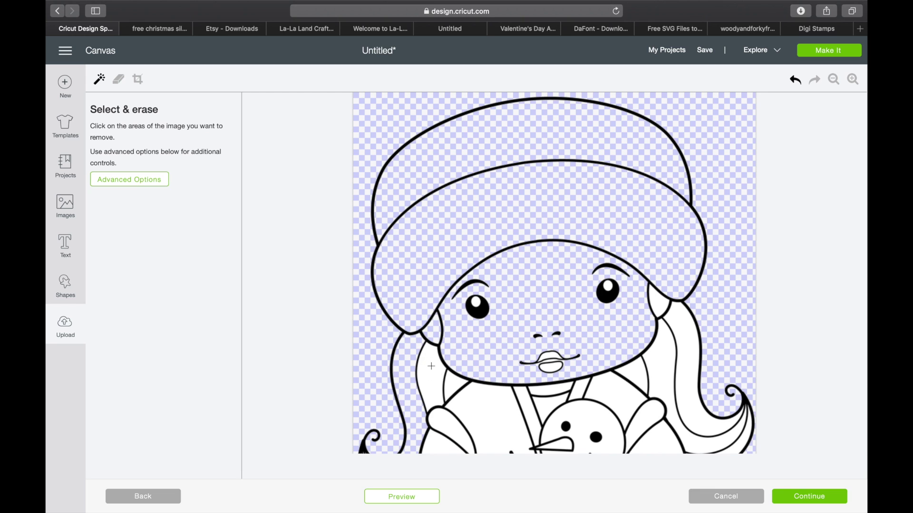
pyautogui.click(440, 368)
pyautogui.click(446, 379)
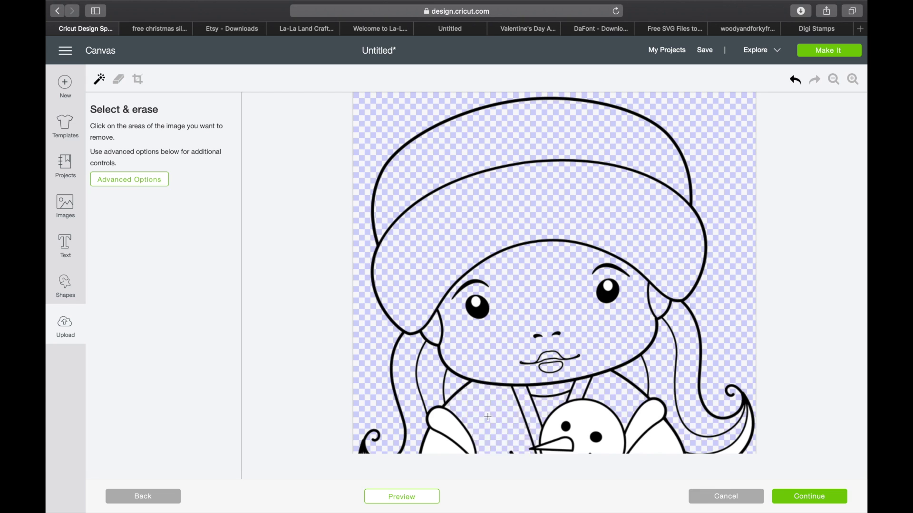
pyautogui.scroll(-5, 485, 416)
pyautogui.click(649, 228)
pyautogui.scroll(-3, 642, 247)
pyautogui.scroll(7, 626, 308)
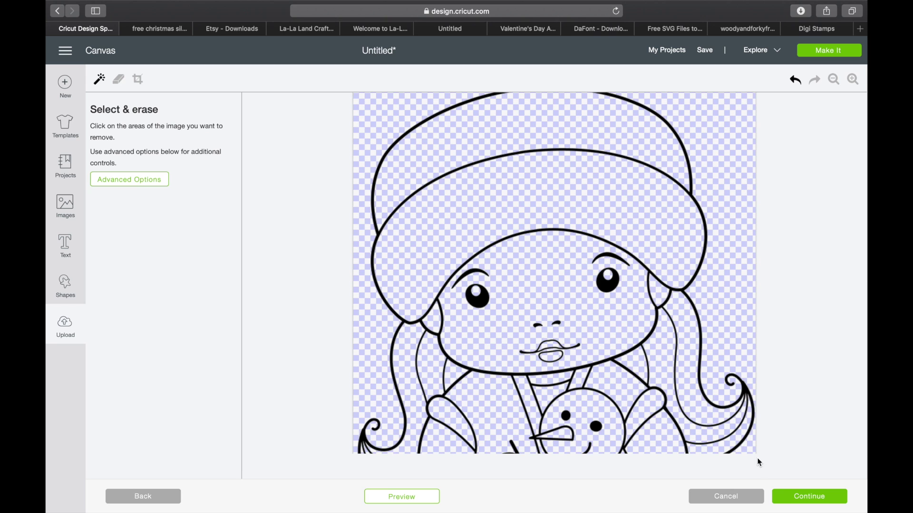
pyautogui.click(796, 496)
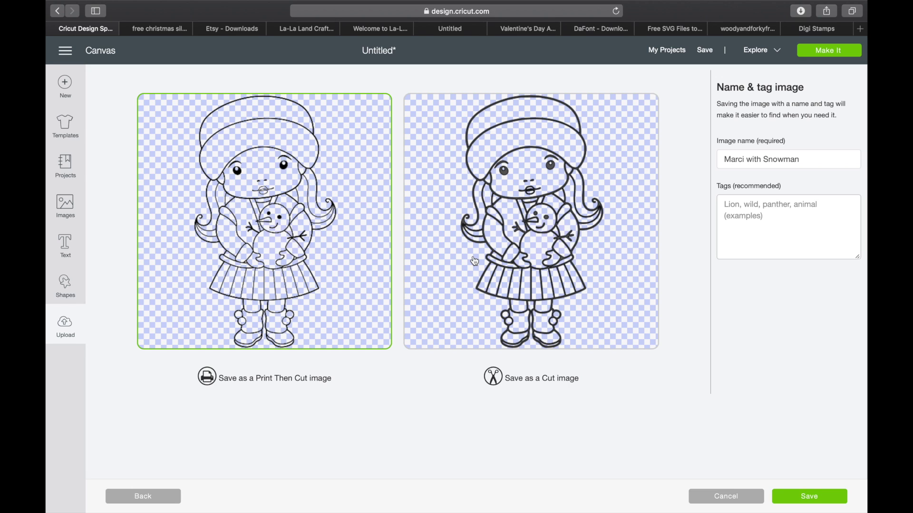
# - Save Marci with Snowman as a Cut image and insert it from the recent uploads onto the canvas
pyautogui.click(515, 231)
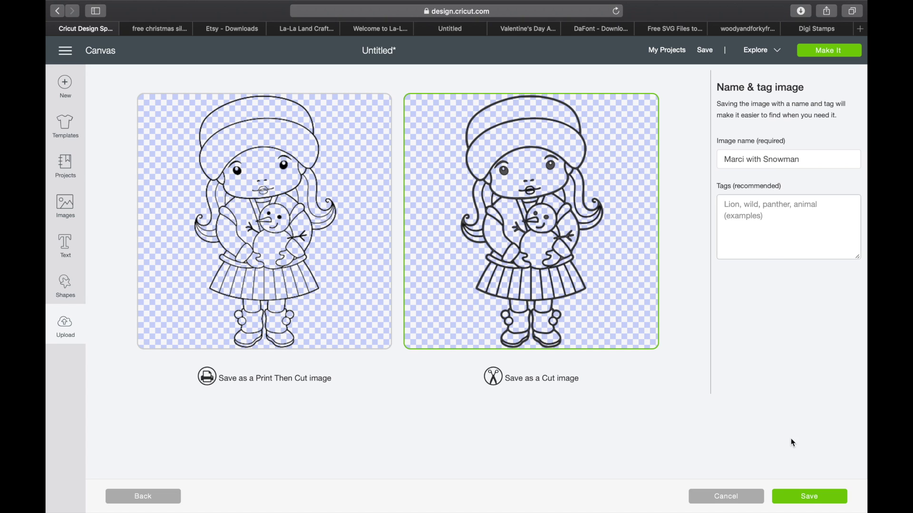
pyautogui.click(809, 503)
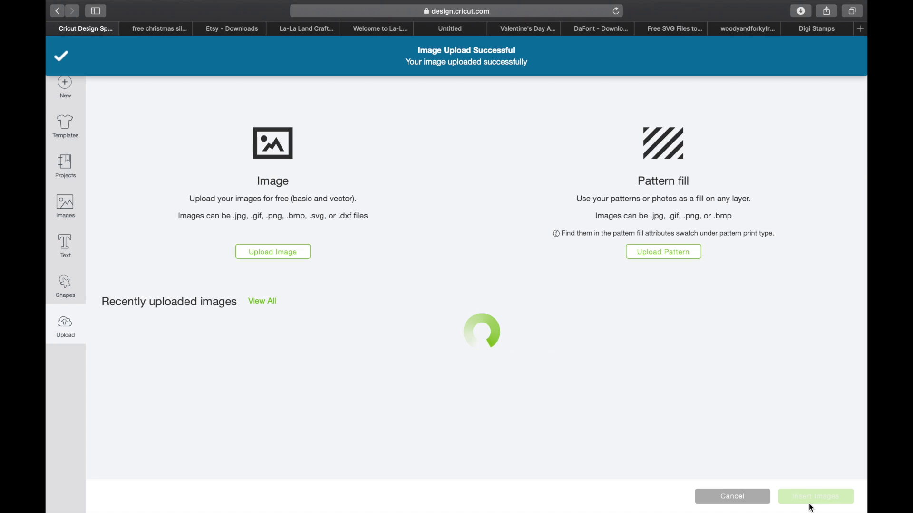
pyautogui.click(189, 375)
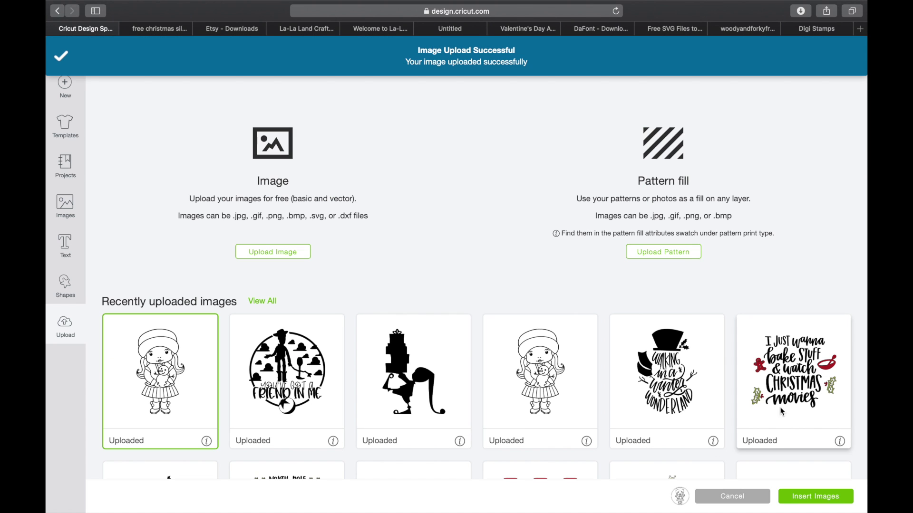
pyautogui.click(835, 498)
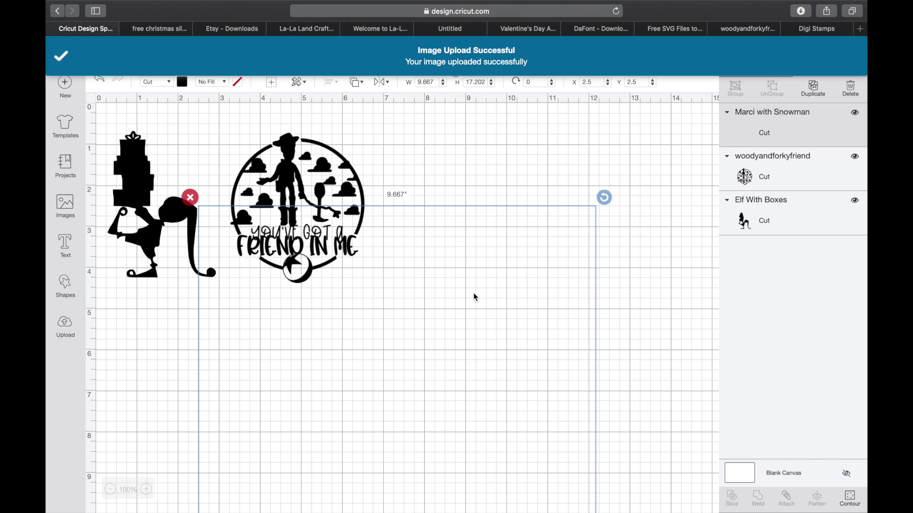
# - Set the Marci with Snowman image's height to 6 in and move it beside the woodyandforkyfriend design, at about X 7.139, Y 0.486
pyautogui.scroll(-8, 459, 314)
pyautogui.scroll(8, 460, 320)
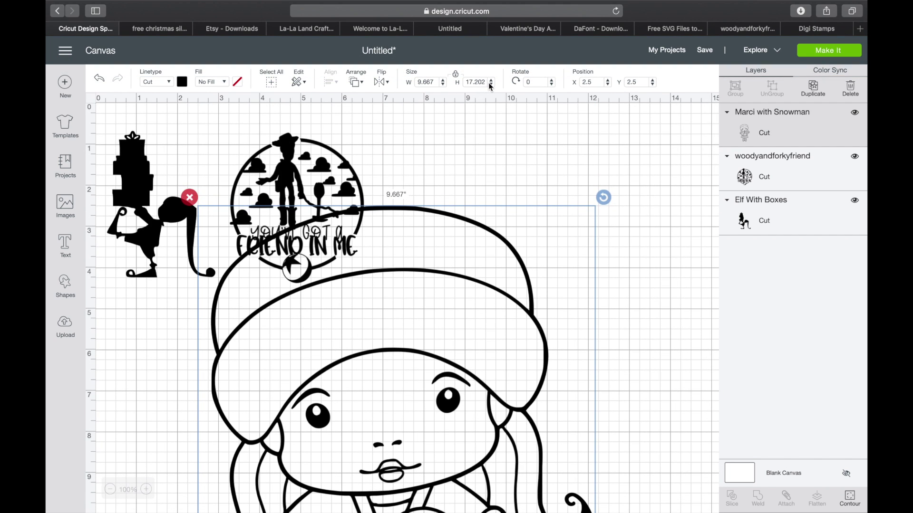
pyautogui.click(486, 82)
pyautogui.write('6')
pyautogui.press('Return')
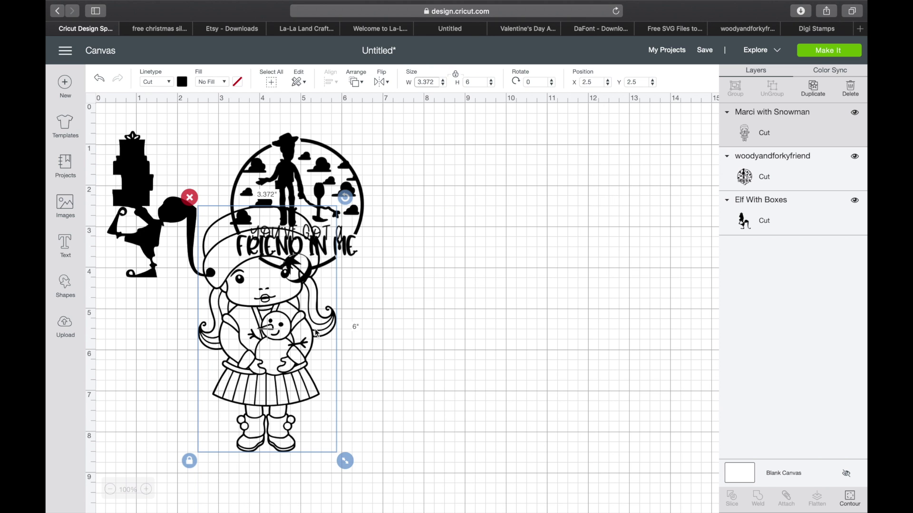
pyautogui.moveTo(282, 339); pyautogui.dragTo(472, 257)
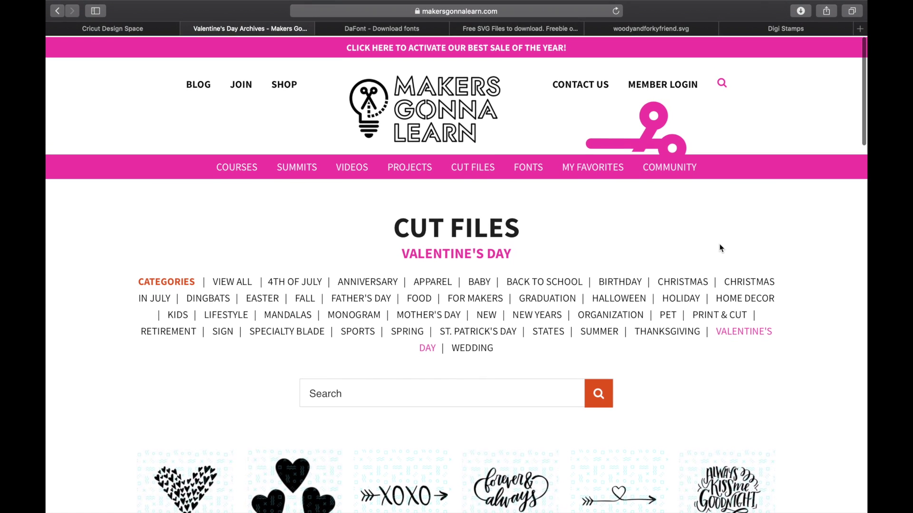
# - Look through the Valentine's Day cut files on Makers Gonna Learn, examining the categories and available designs
pyautogui.scroll(-3, 720, 248)
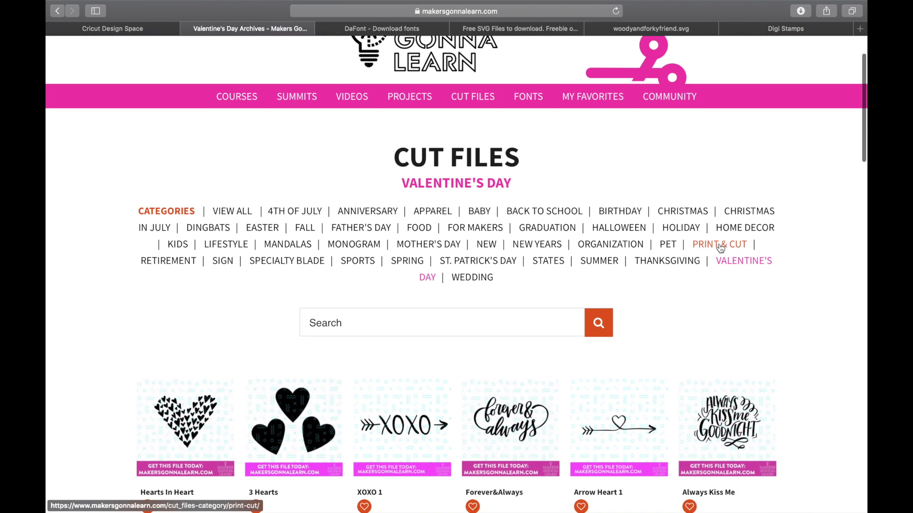
pyautogui.scroll(3, 720, 248)
pyautogui.scroll(-15, 720, 248)
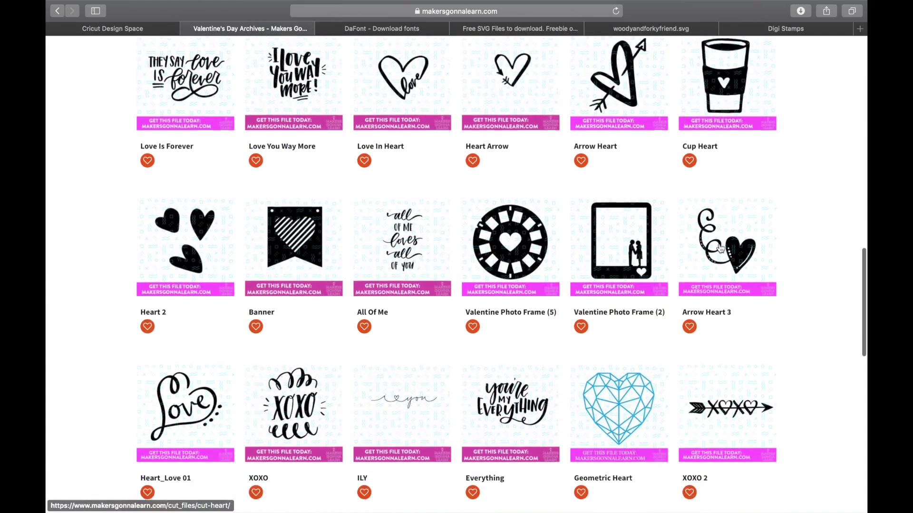
pyautogui.scroll(15, 720, 248)
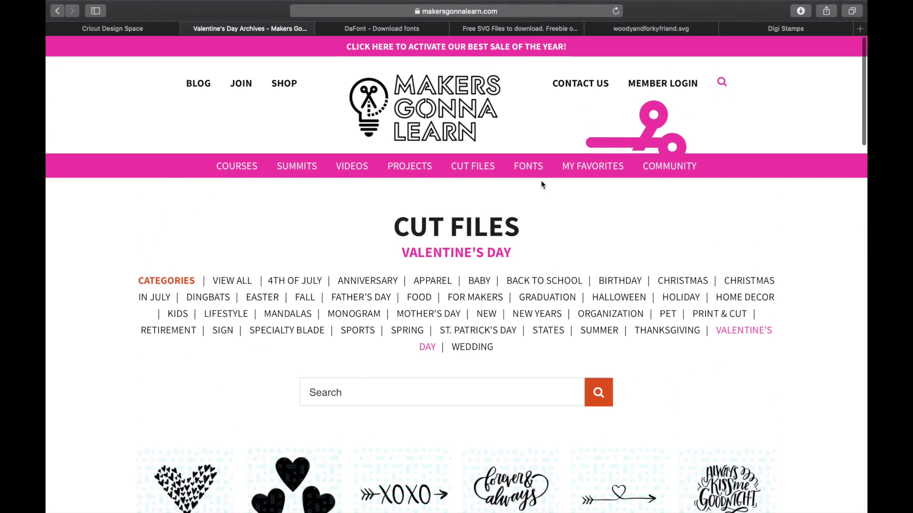
pyautogui.scroll(-5, 543, 185)
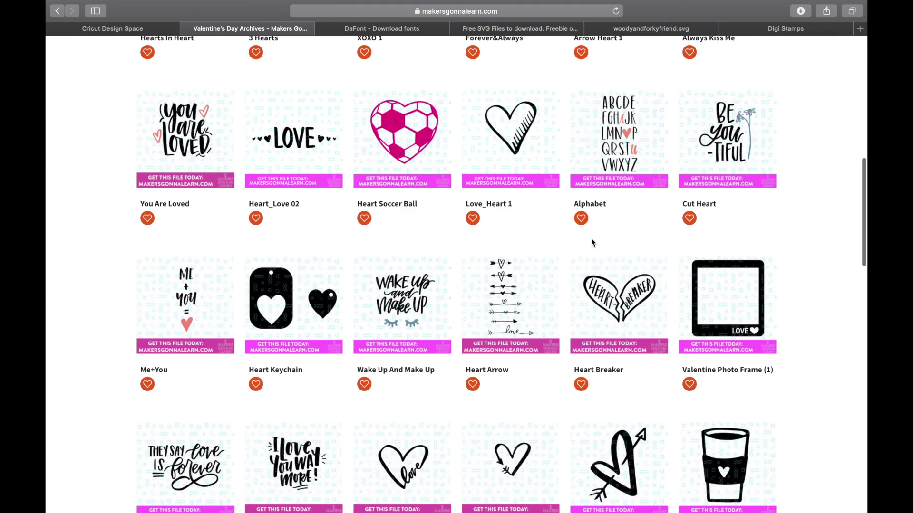
pyautogui.scroll(-4, 591, 243)
pyautogui.scroll(-8, 591, 242)
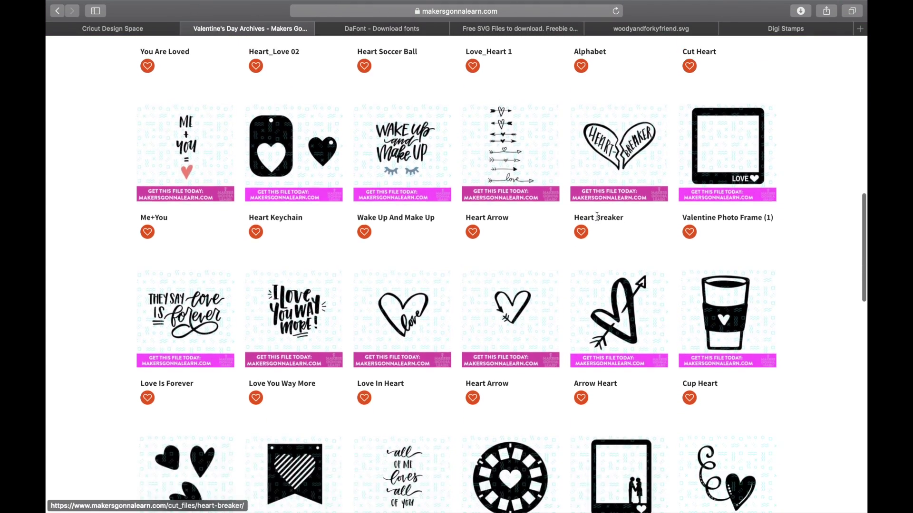
pyautogui.scroll(-6, 374, 269)
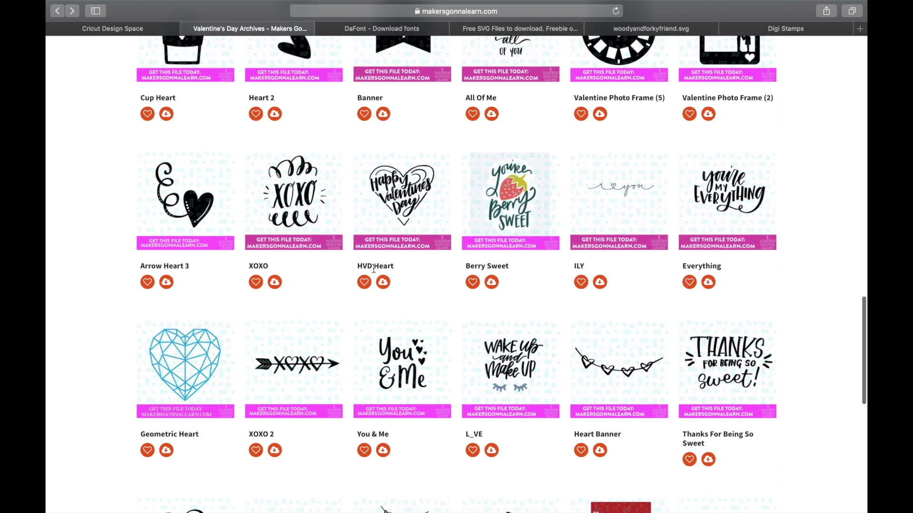
# - Download the XOXO cut file from Makers Gonna Learn and open 5.xoxo.svg from the downloaded 5xoxo folder
pyautogui.click(307, 197)
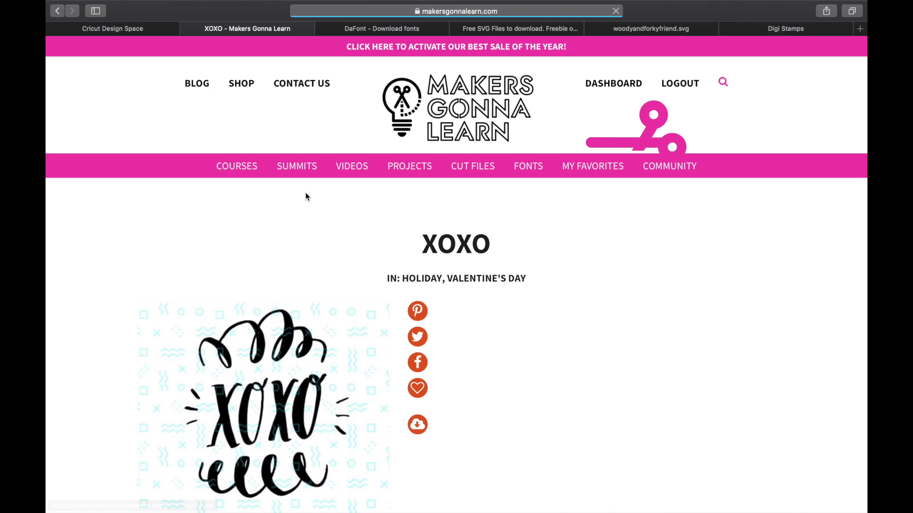
pyautogui.scroll(-7, 471, 304)
pyautogui.click(408, 265)
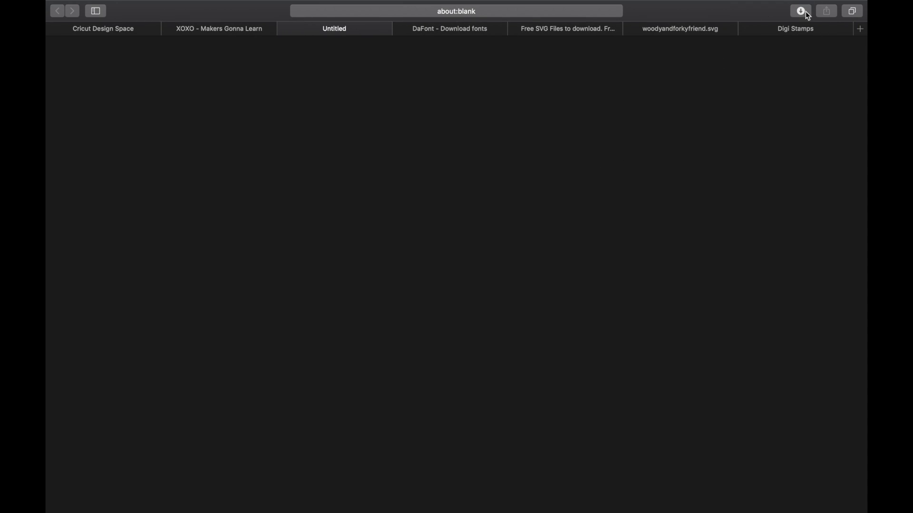
pyautogui.click(810, 13)
pyautogui.doubleClick(707, 58)
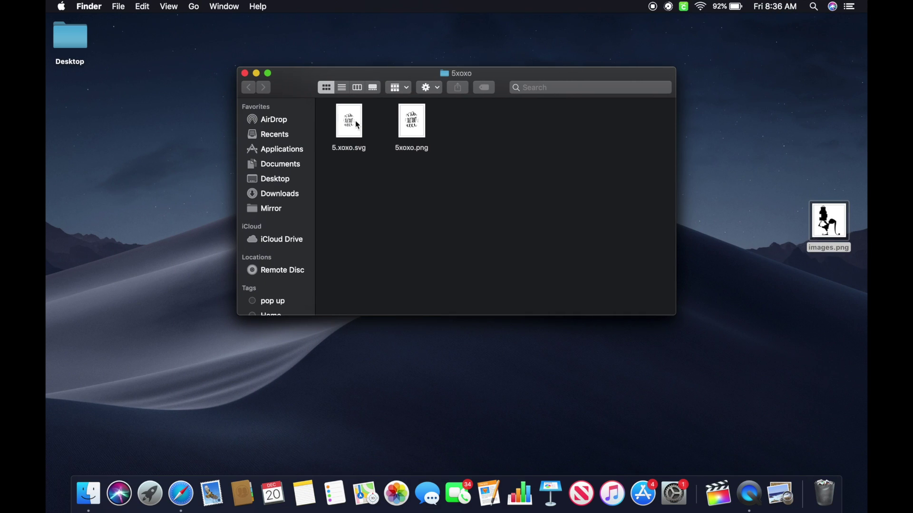
pyautogui.doubleClick(352, 129)
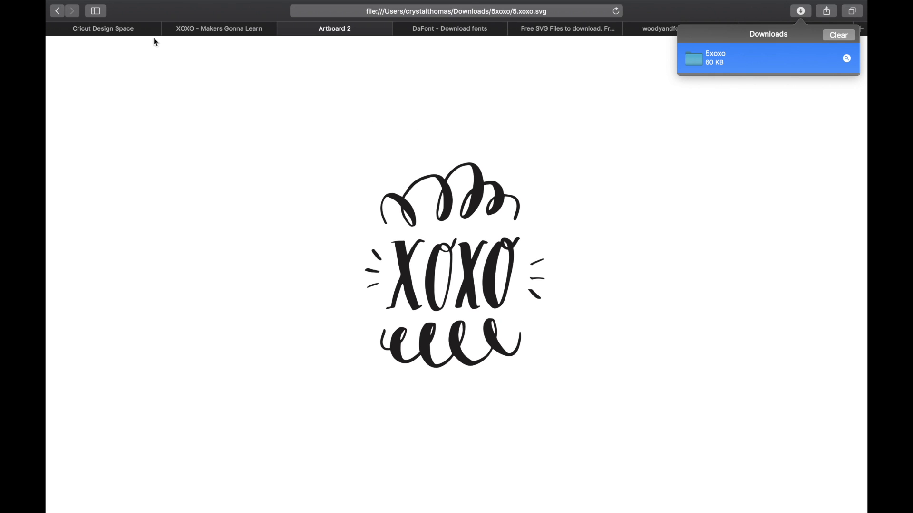
# - Switch to Cricut Design Space and start an image upload with the recent file 5.xoxo.svg
pyautogui.moveTo(48, 3)
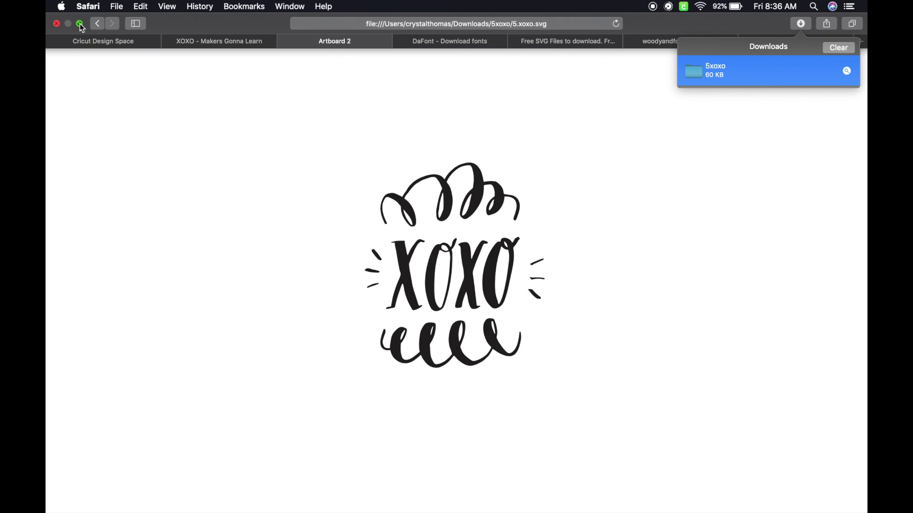
pyautogui.click(93, 43)
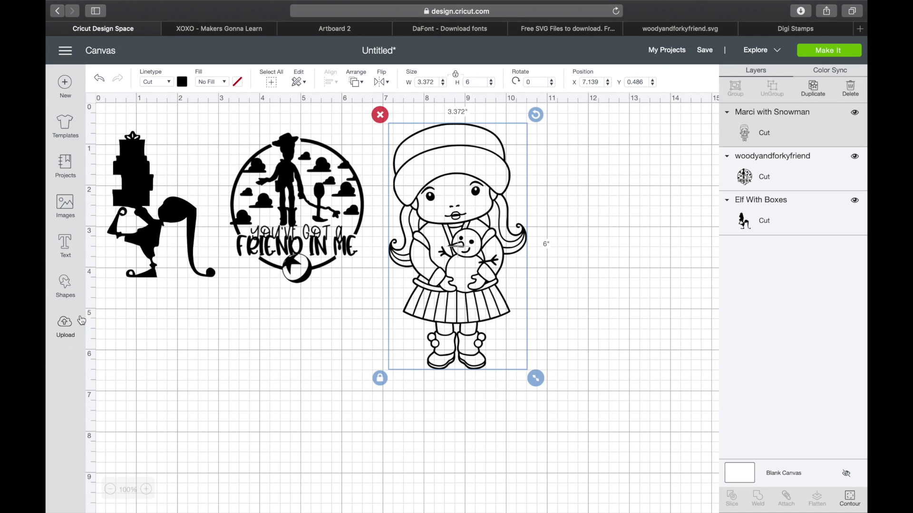
pyautogui.click(84, 322)
pyautogui.click(270, 249)
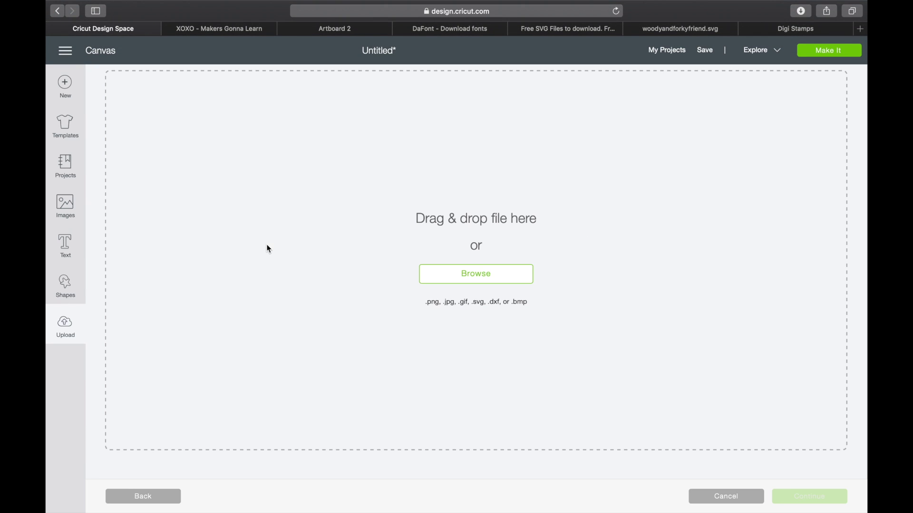
pyautogui.click(456, 281)
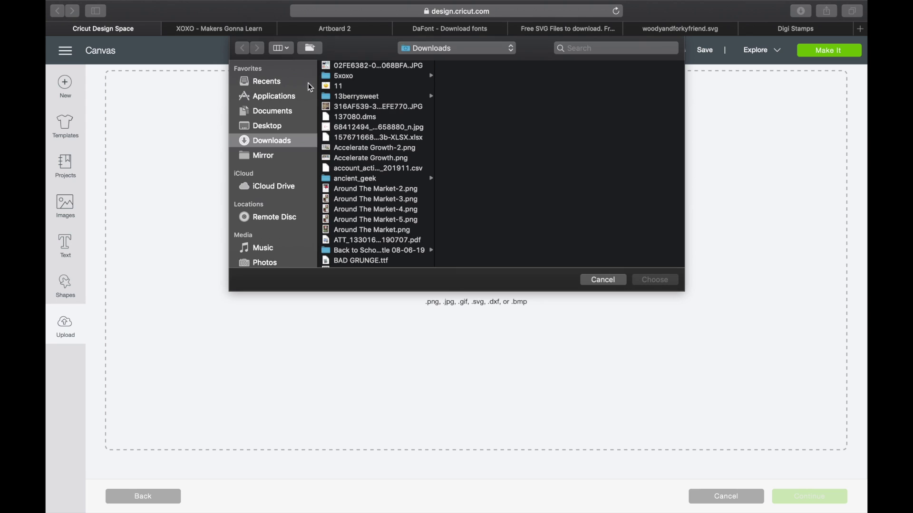
pyautogui.click(278, 86)
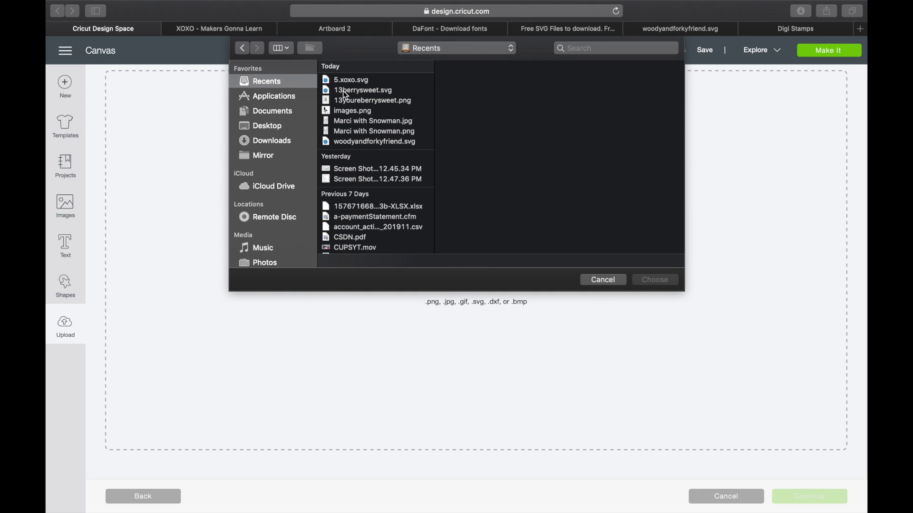
pyautogui.click(351, 84)
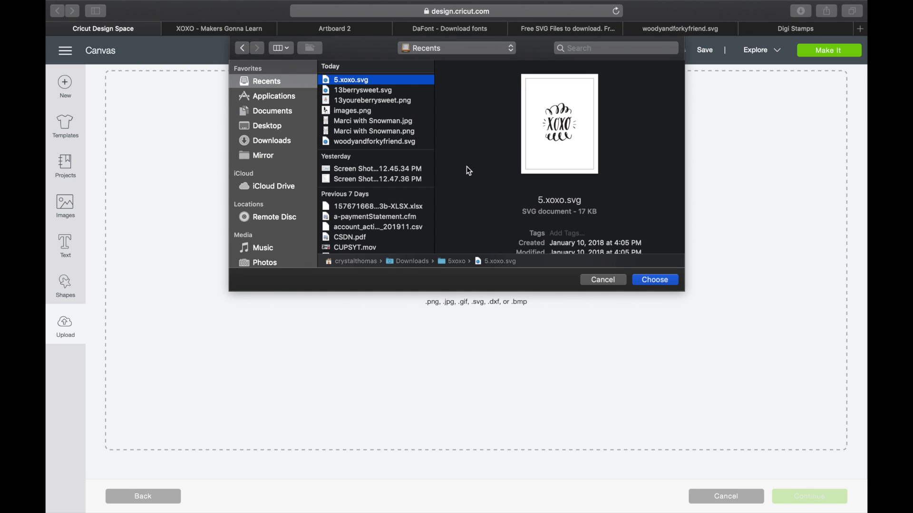
pyautogui.click(655, 281)
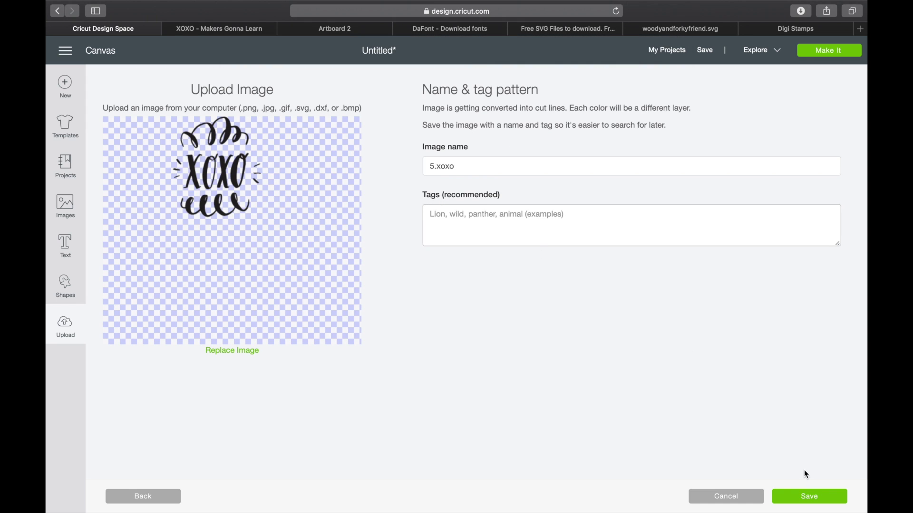
# - Save the 5.xoxo image under its existing name and insert it from the recent uploads onto the canvas
pyautogui.click(813, 497)
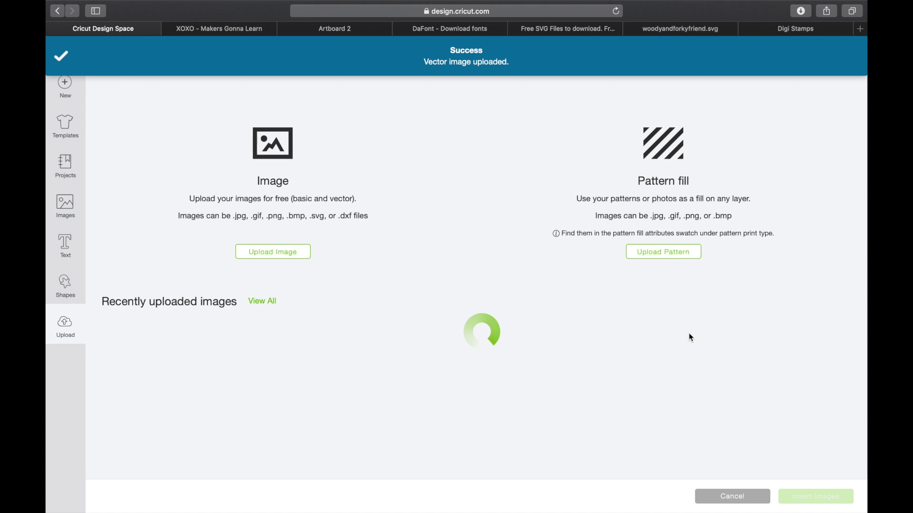
pyautogui.click(197, 347)
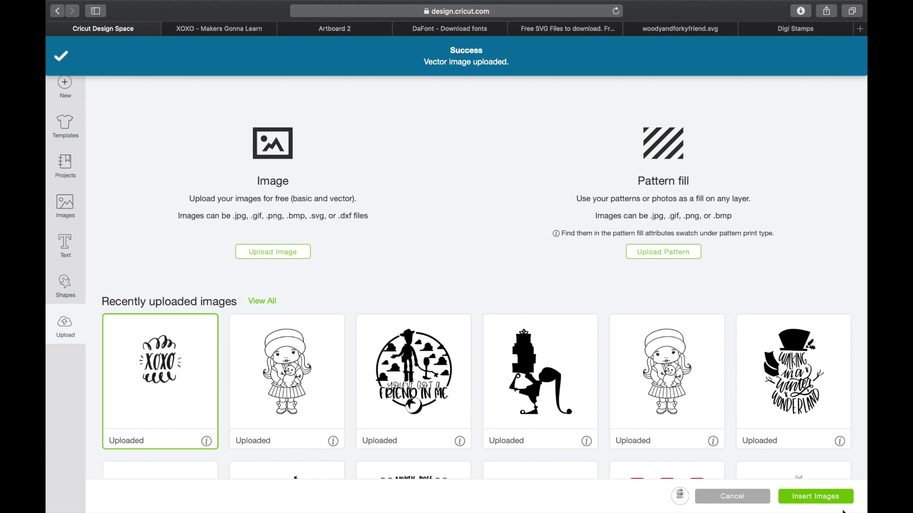
pyautogui.click(815, 497)
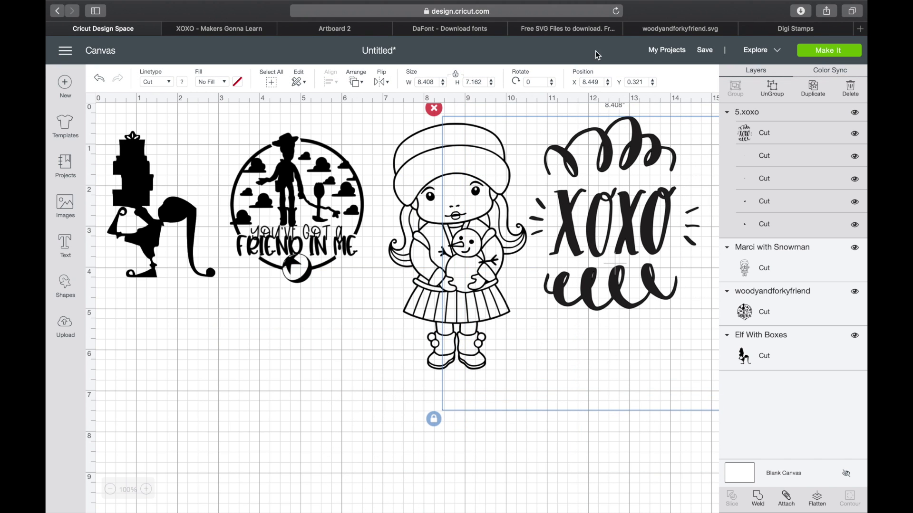
# - Switch to the Miss Kate Cuttables site and examine the Freebie of the Week offers and the category list
pyautogui.click(568, 28)
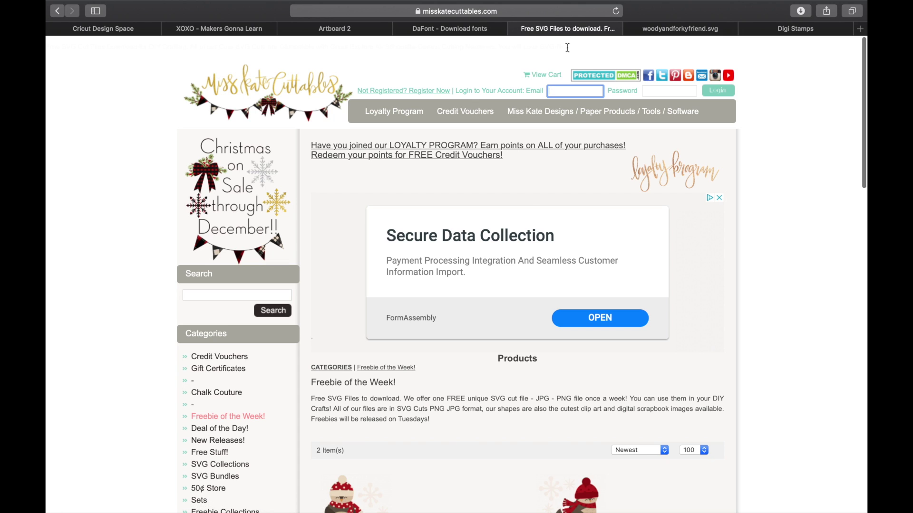
pyautogui.scroll(-5, 531, 192)
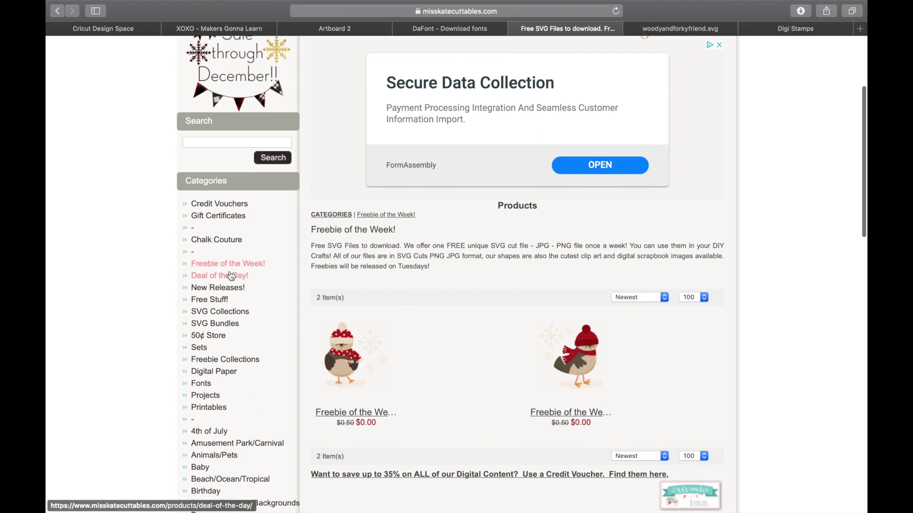
pyautogui.scroll(-3, 440, 267)
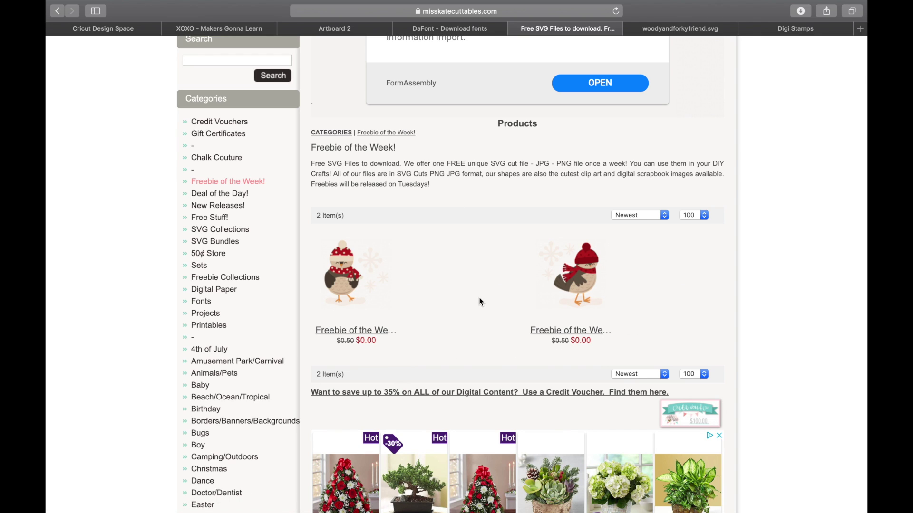
pyautogui.scroll(5, 481, 301)
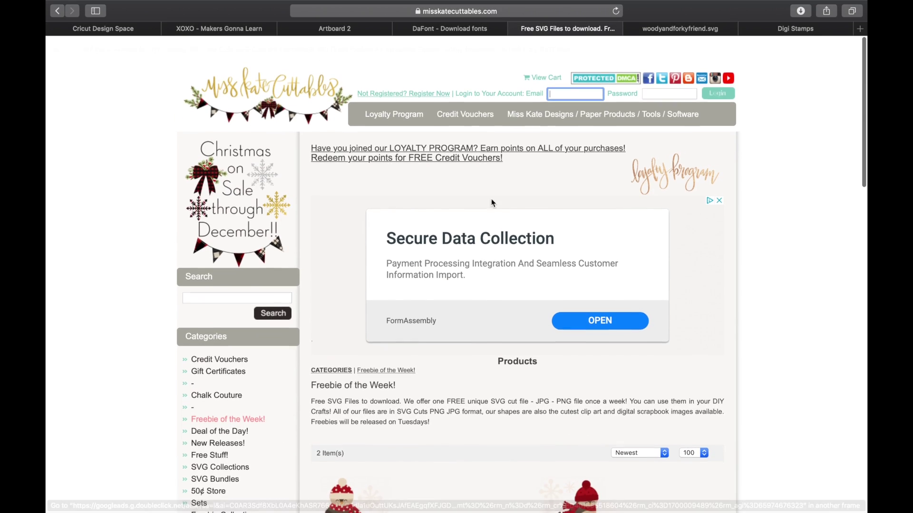
pyautogui.scroll(-3, 473, 296)
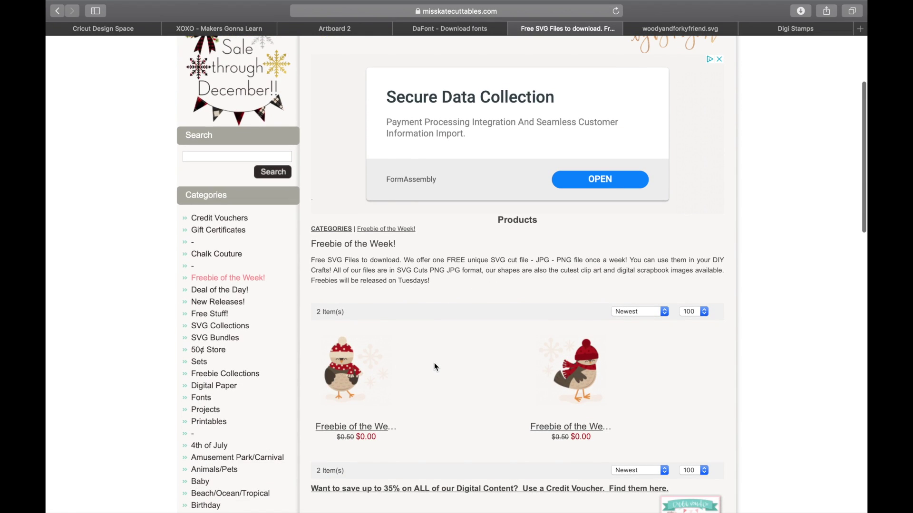
# - Open the Free Stuff category on Miss Kate Cuttables and look through the free SVG designs, examining the Santa Claus word art up close
pyautogui.click(228, 317)
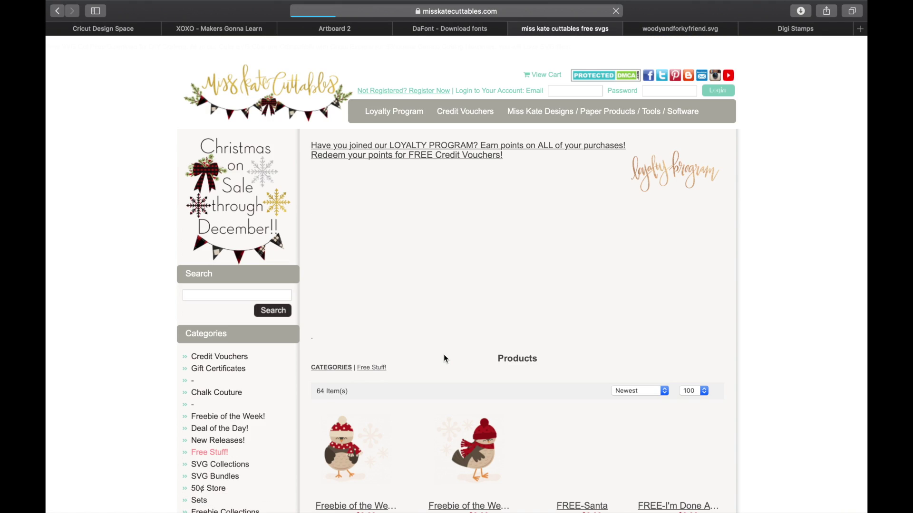
pyautogui.scroll(-5, 452, 374)
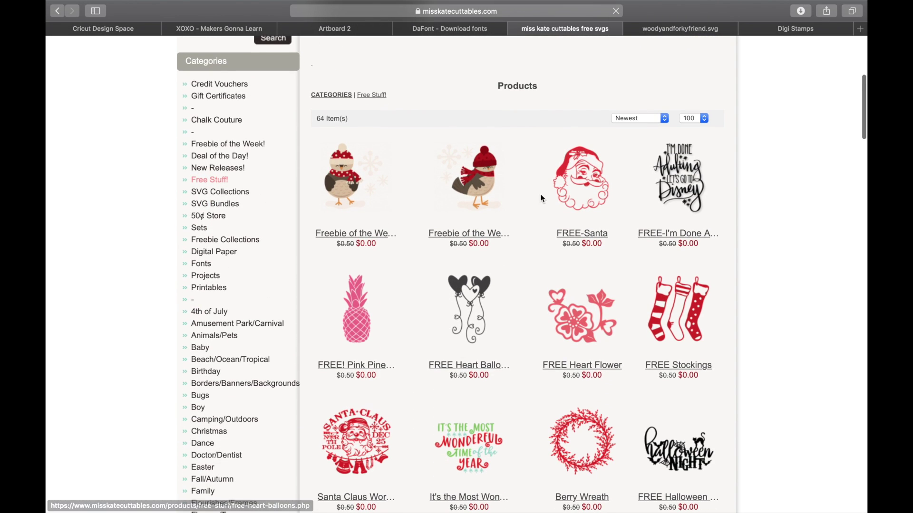
pyautogui.scroll(-3, 675, 271)
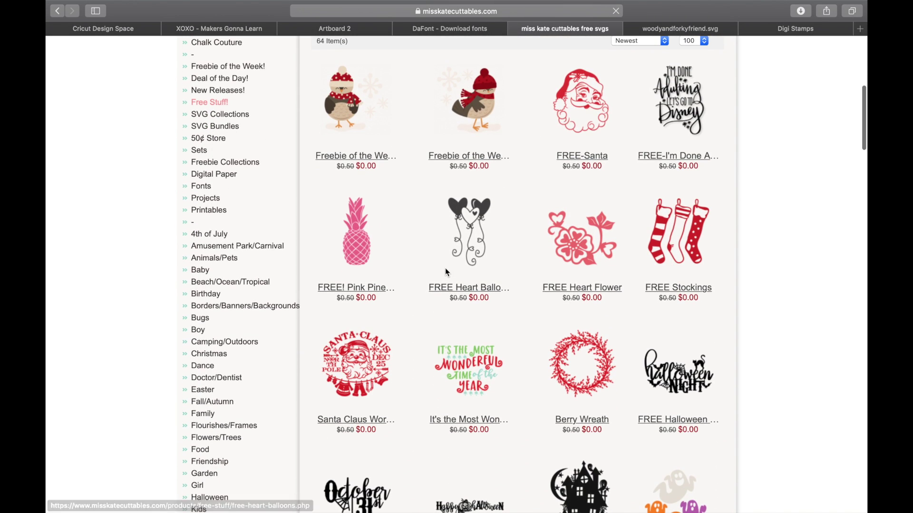
pyautogui.scroll(-5, 442, 262)
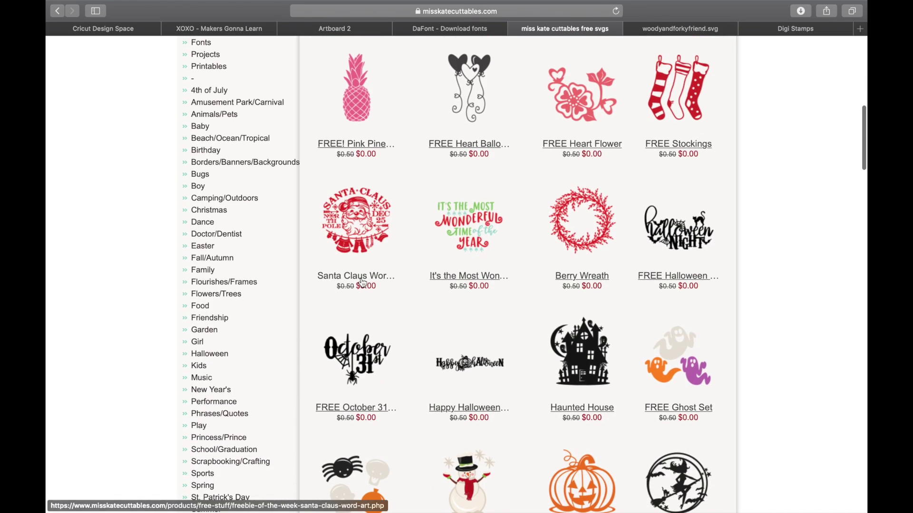
pyautogui.scroll(5, 362, 245)
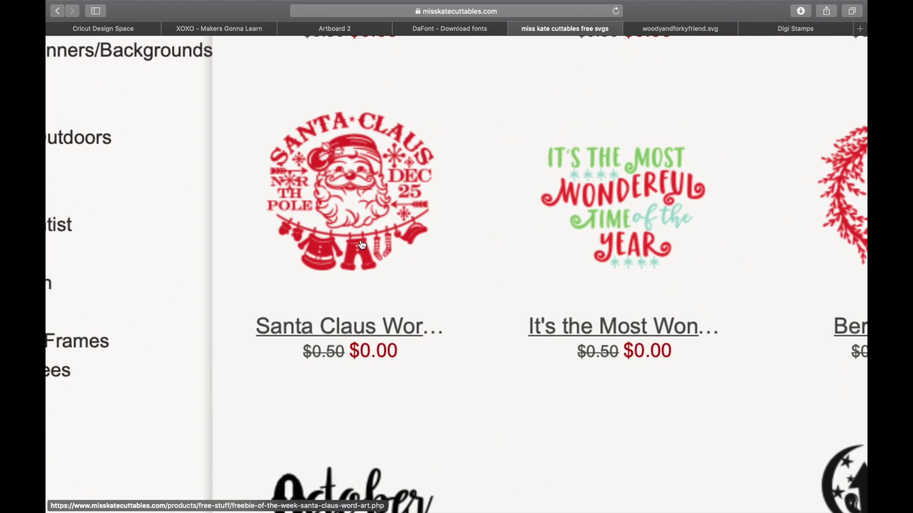
pyautogui.scroll(-5, 362, 245)
pyautogui.scroll(-10, 412, 312)
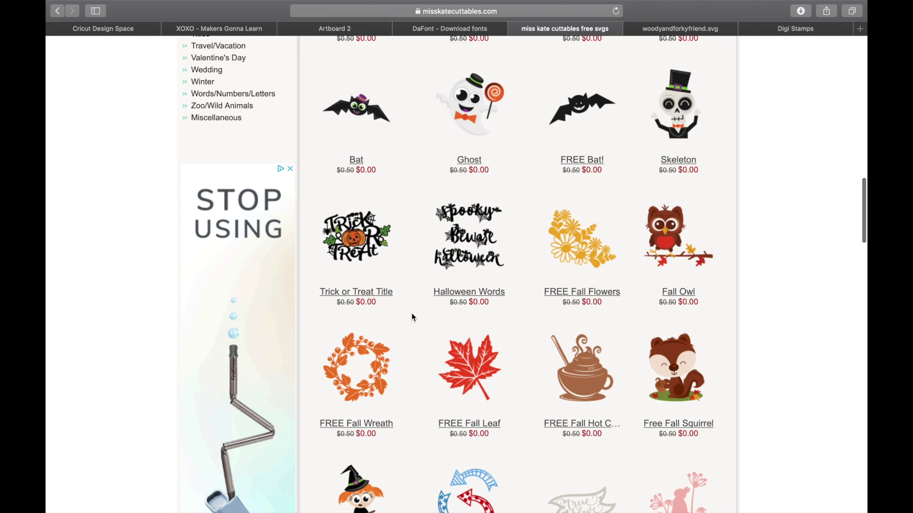
pyautogui.scroll(-1, 413, 318)
pyautogui.scroll(-20, 413, 317)
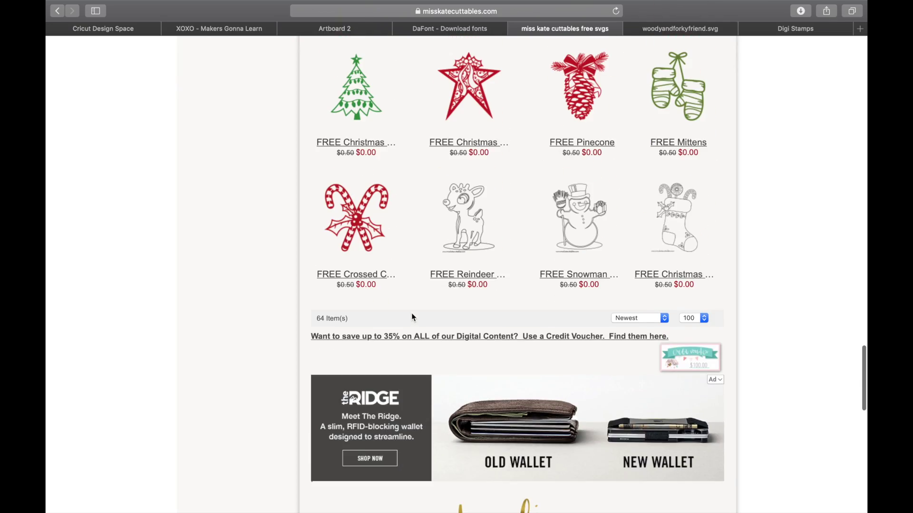
pyautogui.scroll(15, 413, 317)
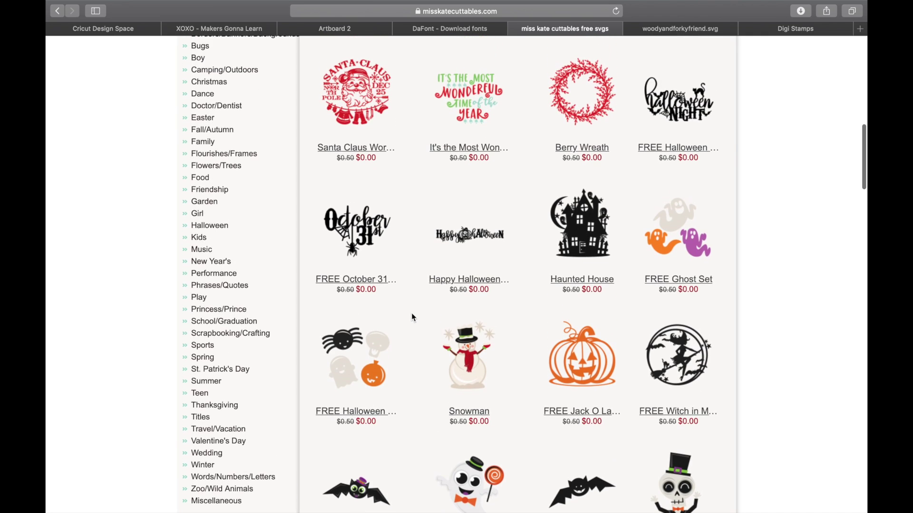
pyautogui.scroll(15, 413, 318)
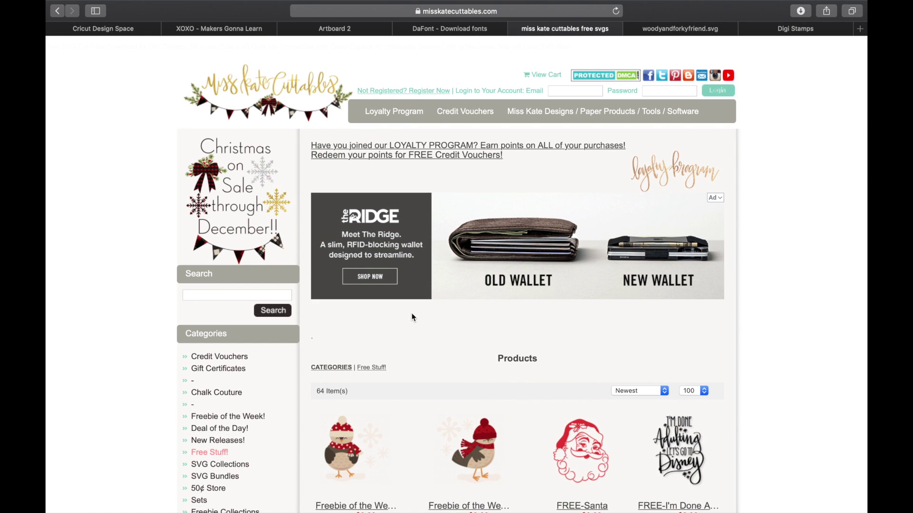
pyautogui.scroll(-2, 413, 318)
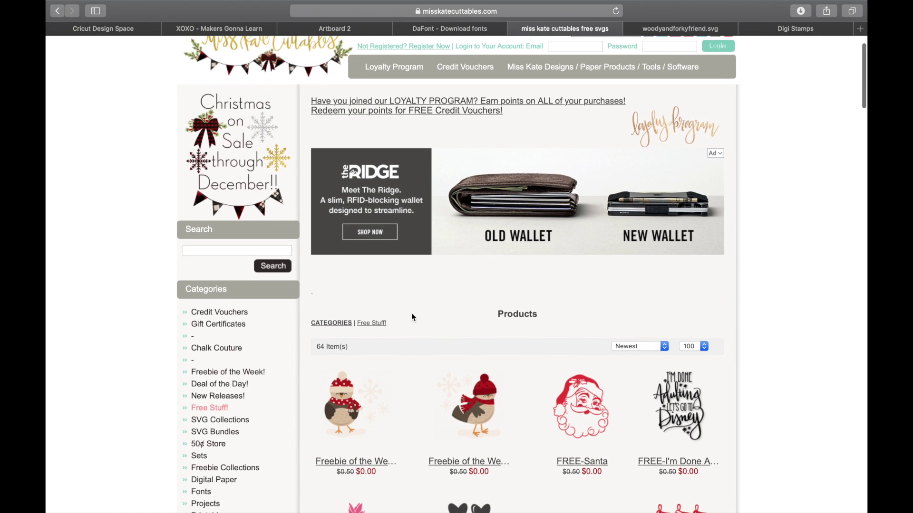
pyautogui.scroll(-20, 413, 316)
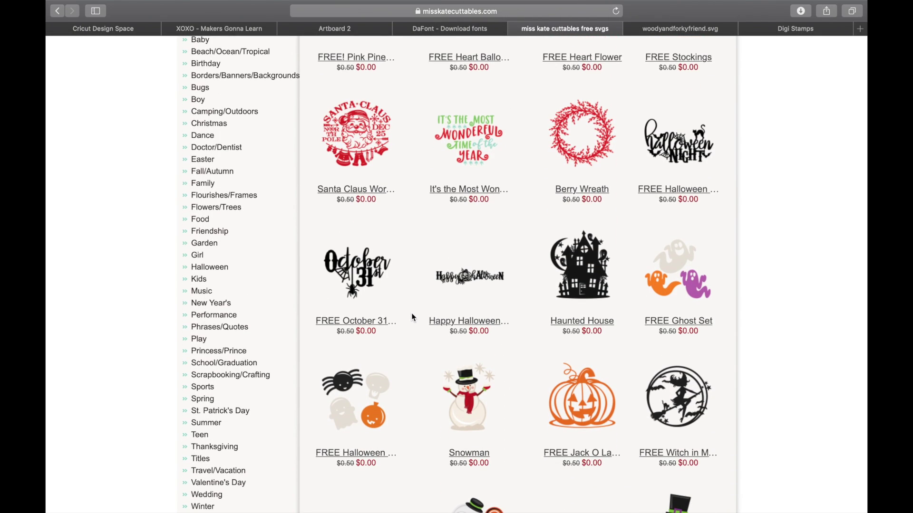
pyautogui.scroll(20, 413, 316)
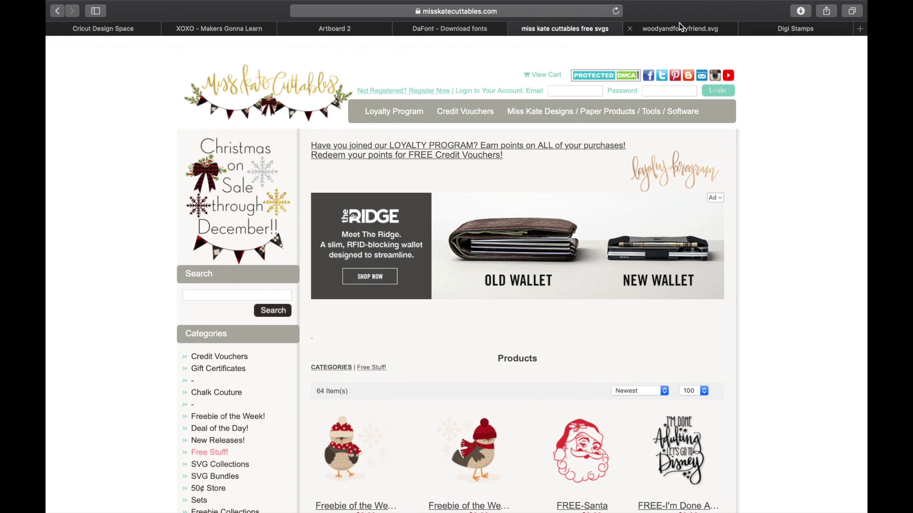
# - Switch to the DaFont site and look through its font categories, installation notes and recently added fonts
pyautogui.click(465, 29)
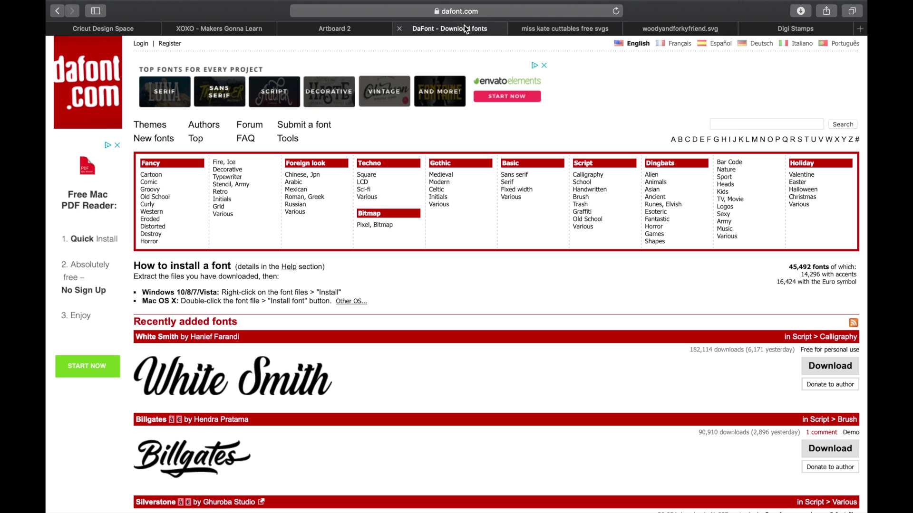
pyautogui.scroll(-3, 440, 210)
pyautogui.scroll(3, 441, 210)
pyautogui.scroll(-1, 394, 333)
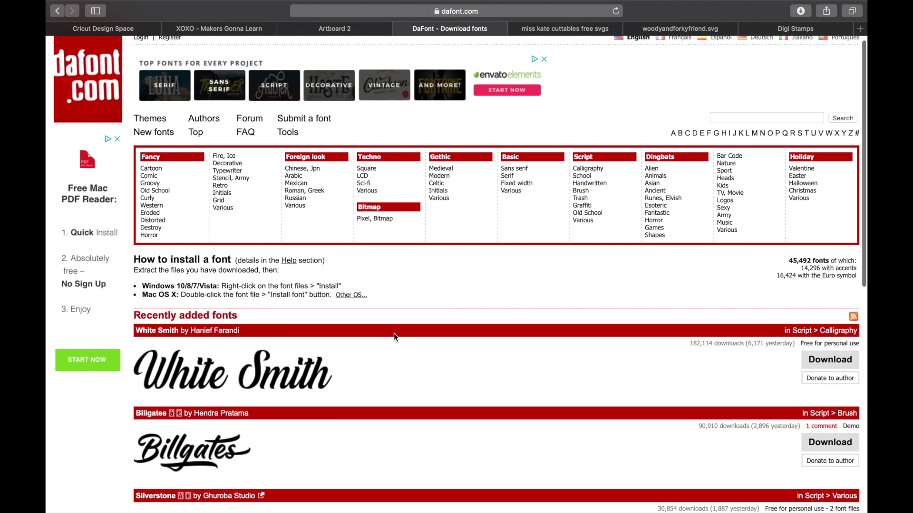
pyautogui.scroll(-5, 393, 333)
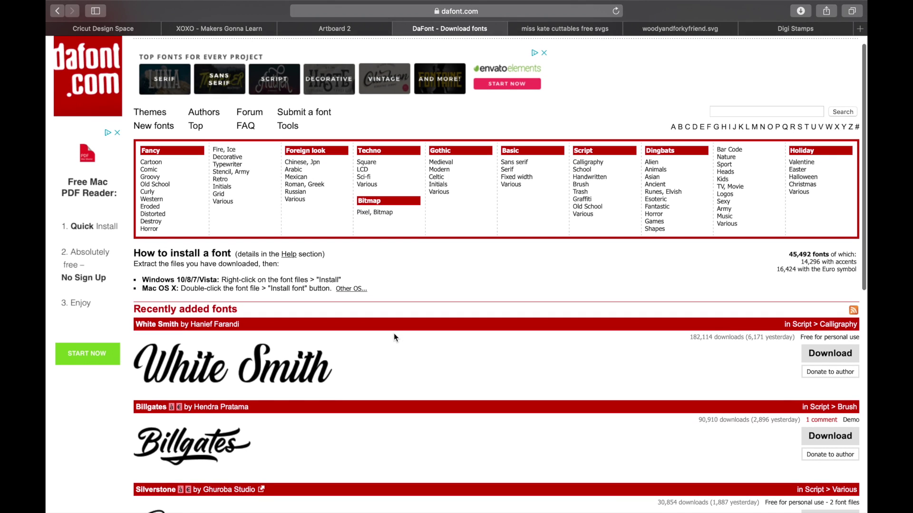
pyautogui.scroll(-4, 394, 338)
pyautogui.scroll(7, 393, 337)
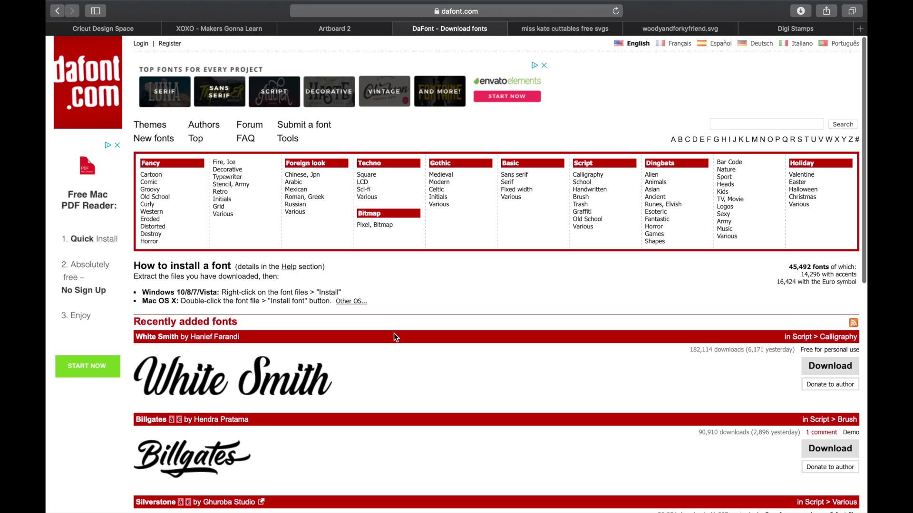
pyautogui.scroll(-1, 394, 334)
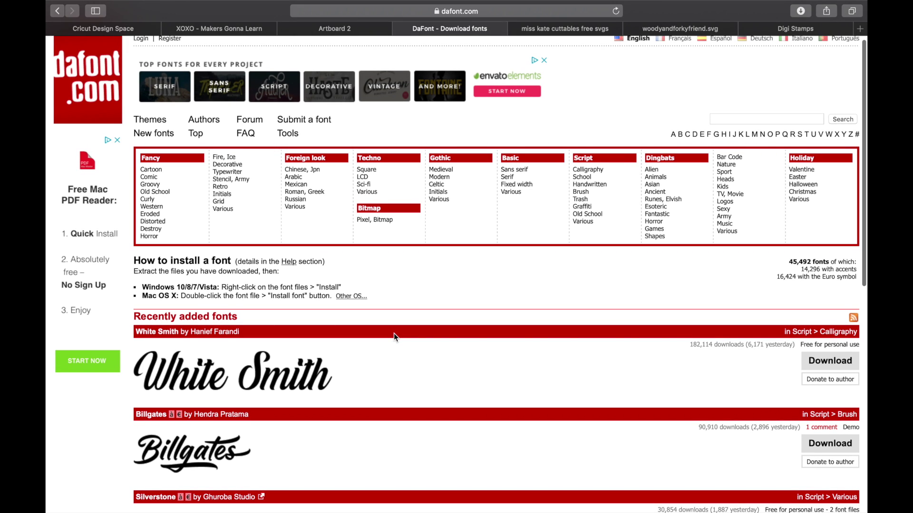
pyautogui.scroll(-10, 393, 336)
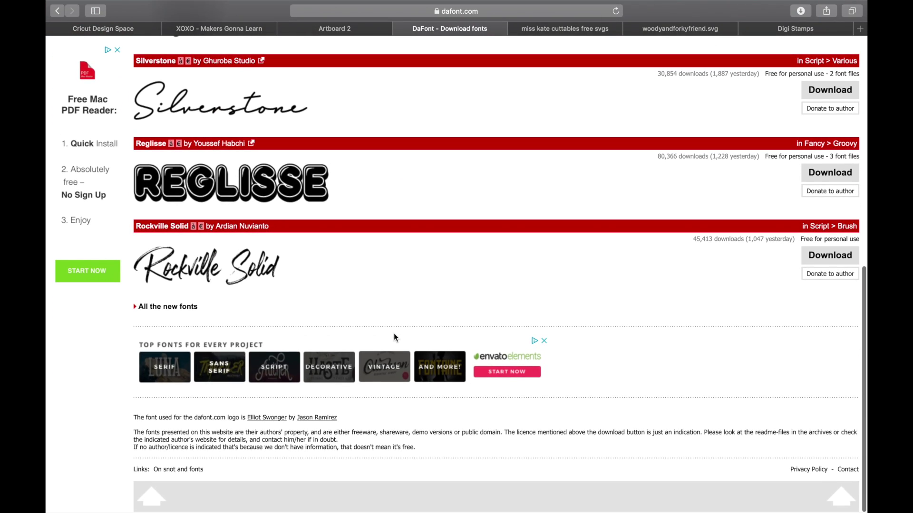
pyautogui.scroll(12, 394, 337)
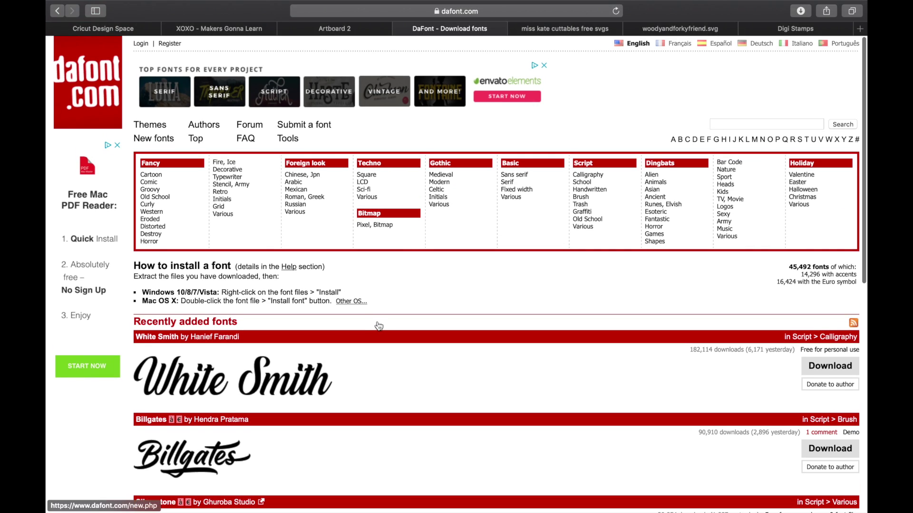
pyautogui.scroll(-5, 377, 323)
pyautogui.scroll(5, 378, 321)
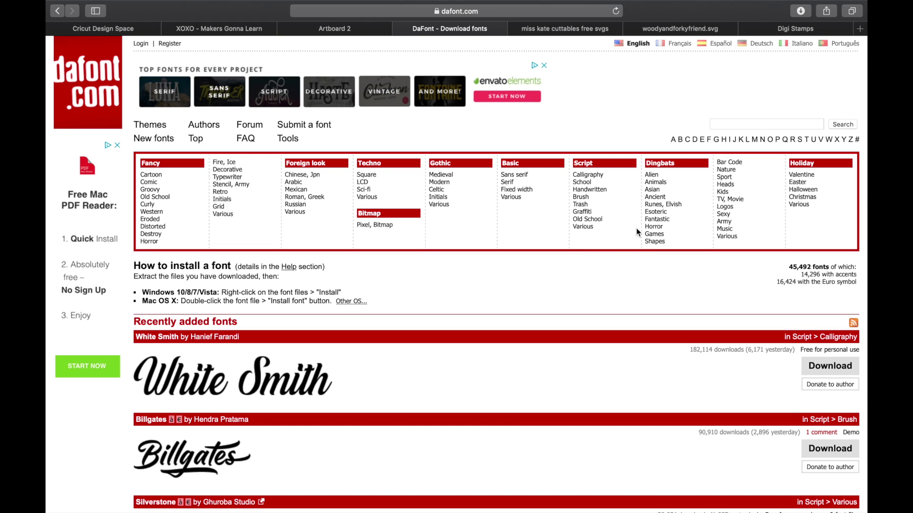
# - Search DaFont for "disney" and look through the matching fonts
pyautogui.click(730, 127)
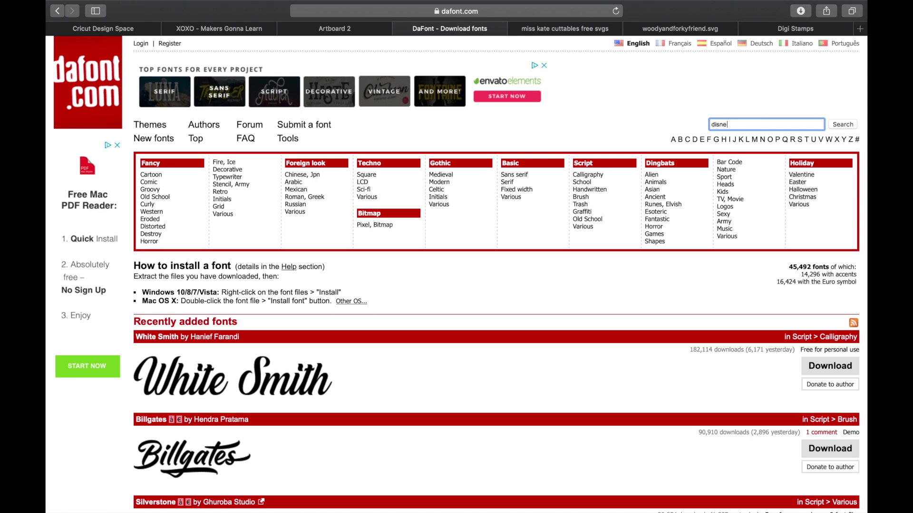
pyautogui.press('Return')
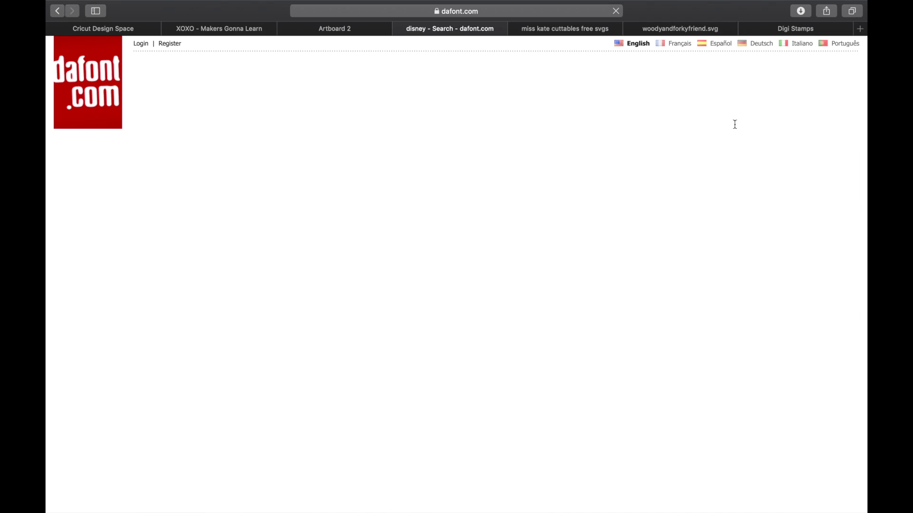
pyautogui.scroll(-10, 526, 235)
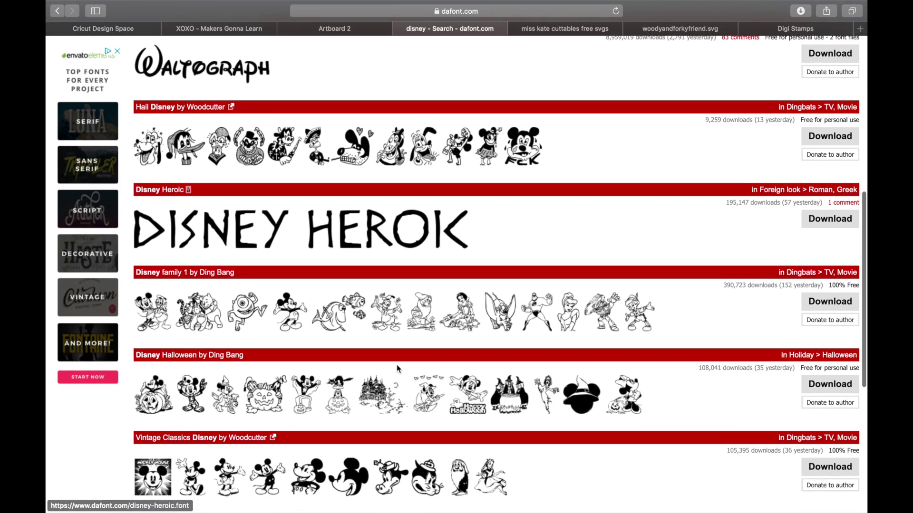
pyautogui.scroll(10, 397, 367)
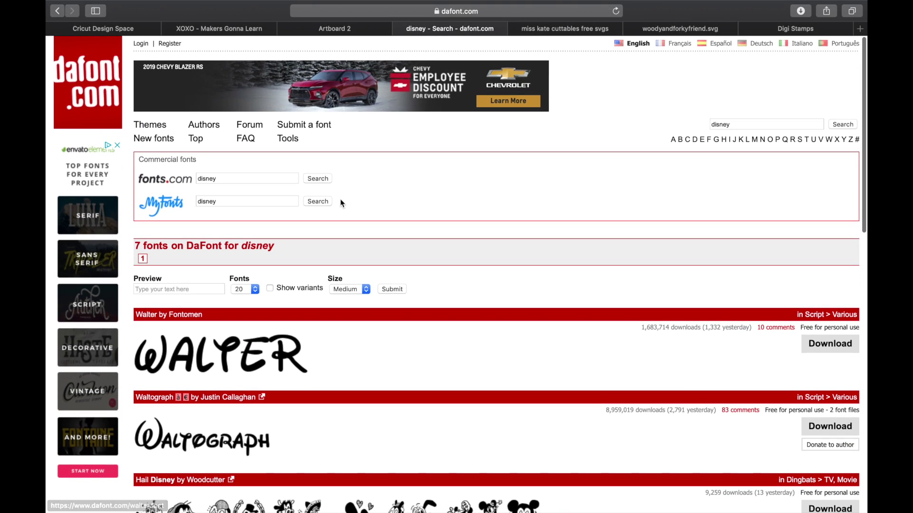
# - Return to the DaFont home page and look through the recently added fonts
pyautogui.click(57, 10)
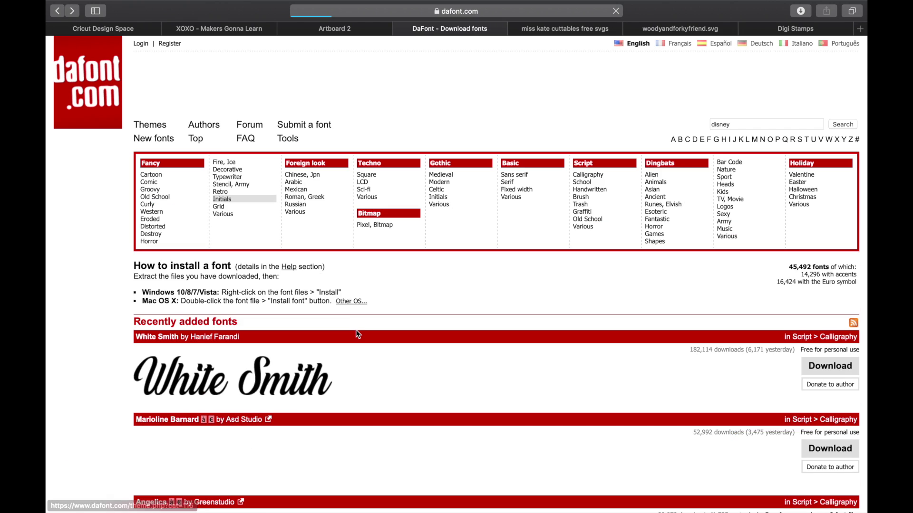
pyautogui.scroll(-4, 357, 334)
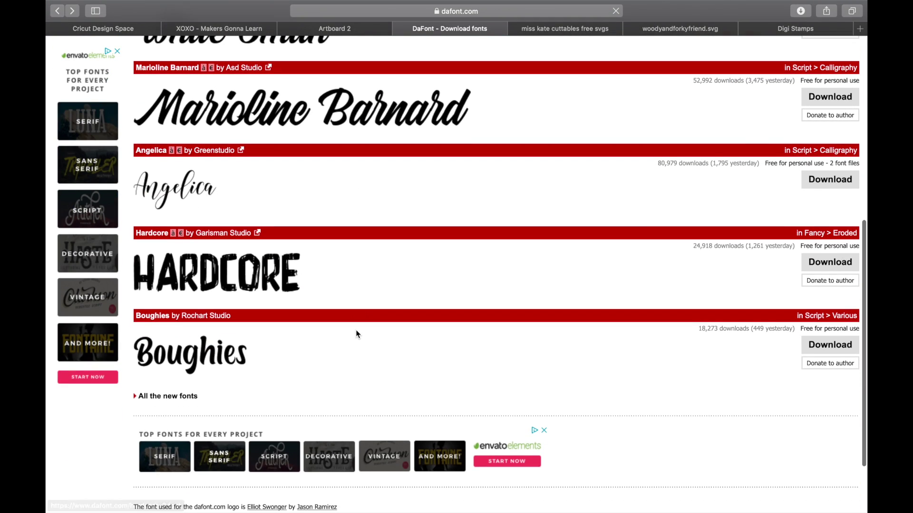
pyautogui.scroll(2, 357, 335)
pyautogui.scroll(-1, 358, 335)
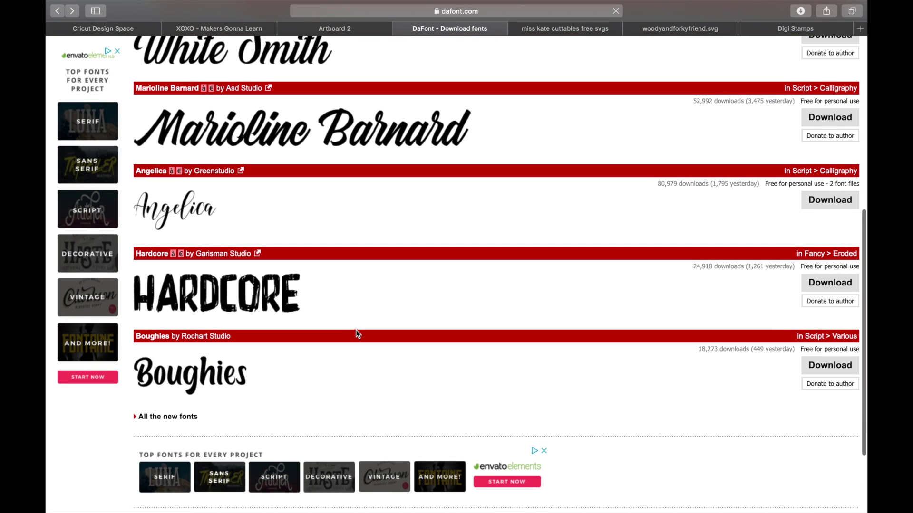
pyautogui.scroll(3, 358, 335)
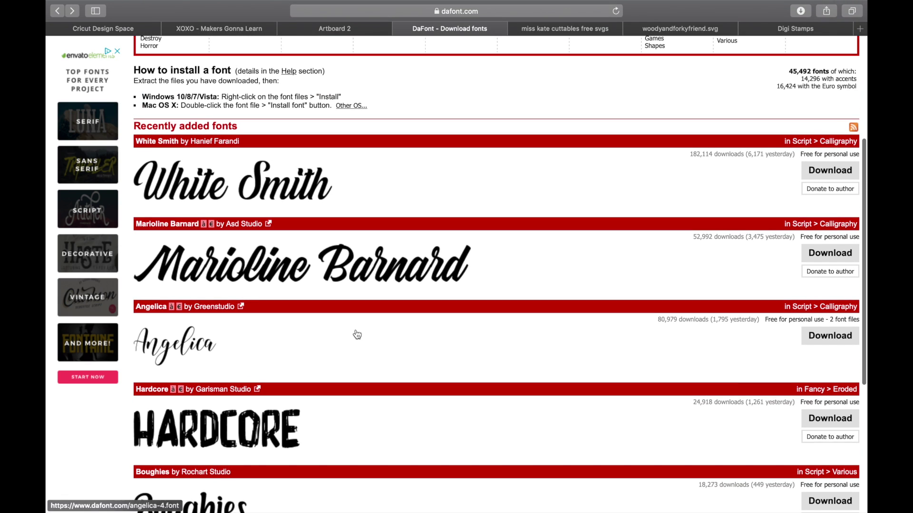
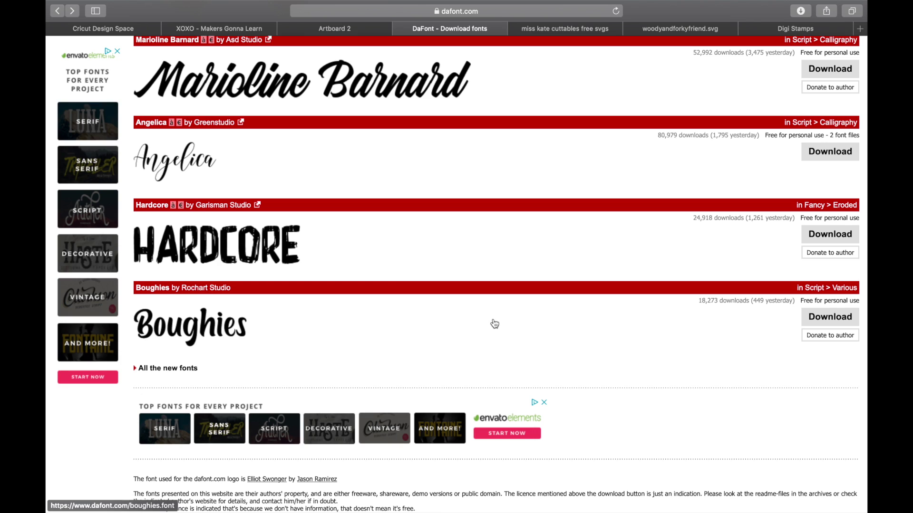
# - Download the Boughies font from DaFont and install Boughies Demo.ttf on the computer
pyautogui.click(837, 322)
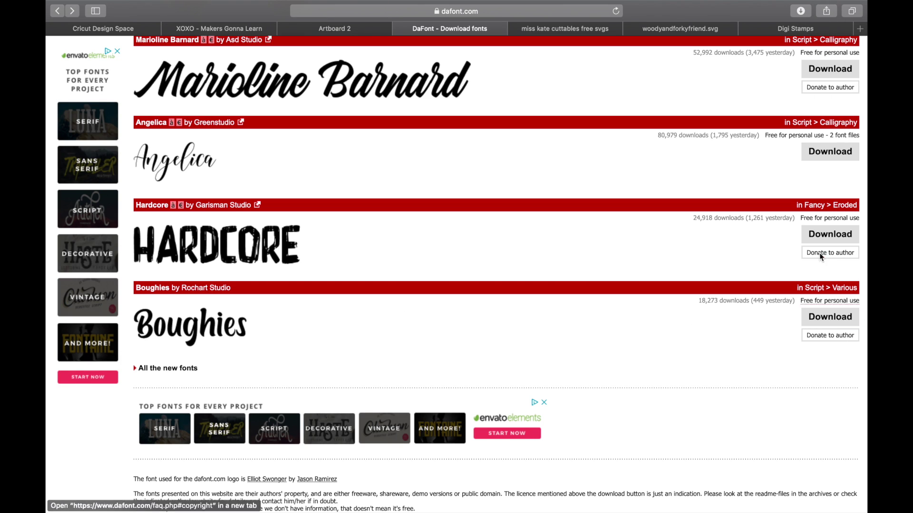
pyautogui.click(801, 10)
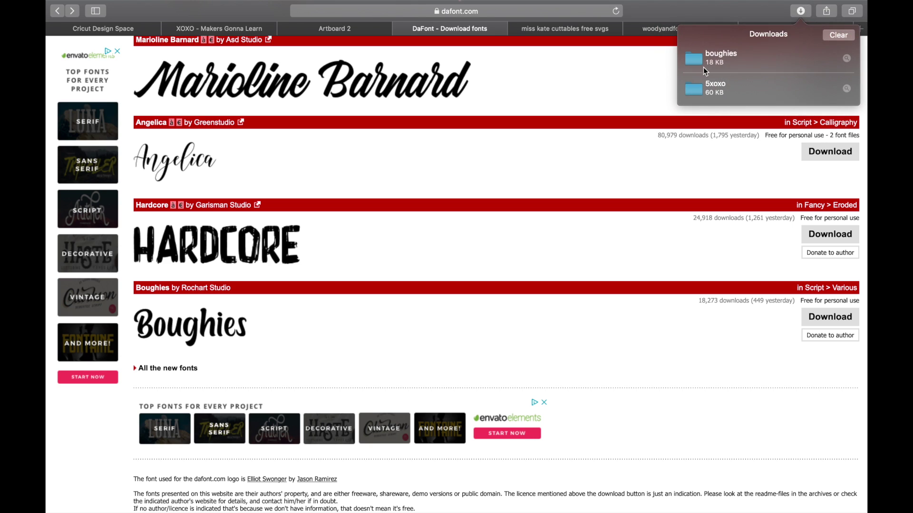
pyautogui.doubleClick(706, 59)
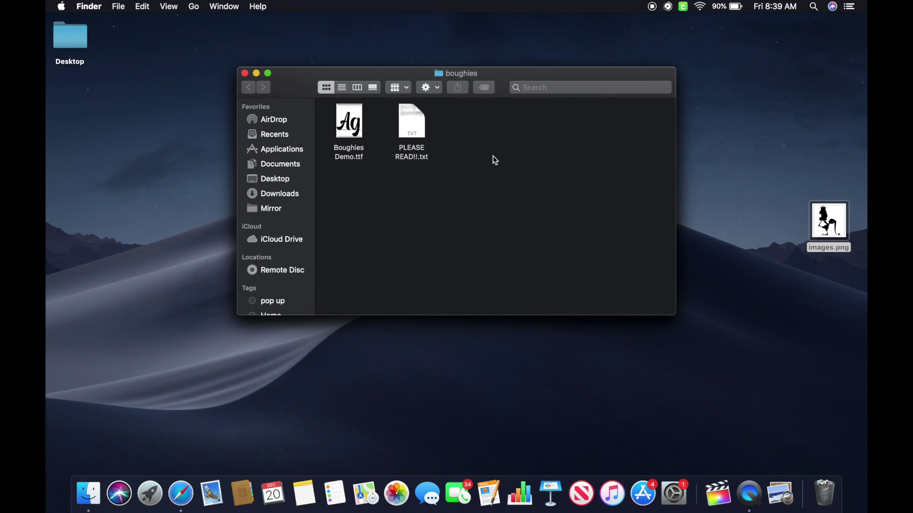
pyautogui.doubleClick(364, 157)
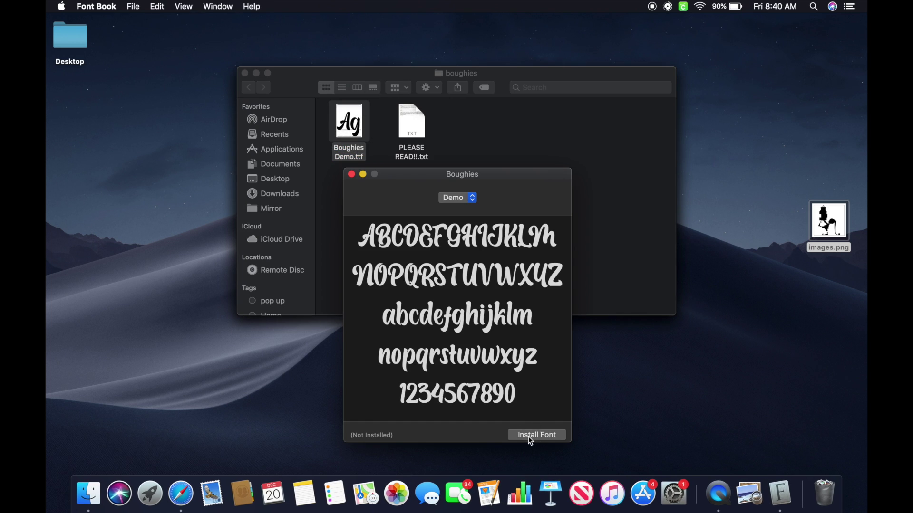
pyautogui.click(529, 437)
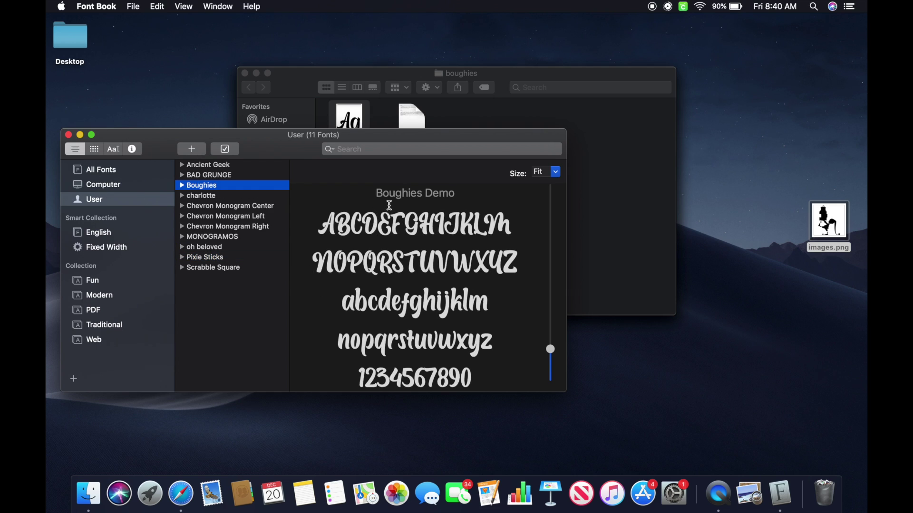
# - Switch back to the Cricut Design Space canvas and save the project under the name "mixed"
pyautogui.click(182, 495)
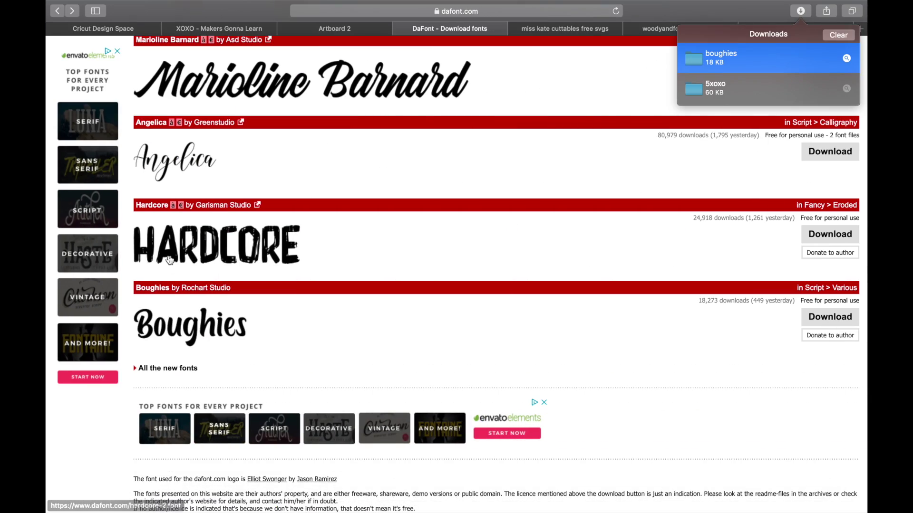
pyautogui.click(113, 29)
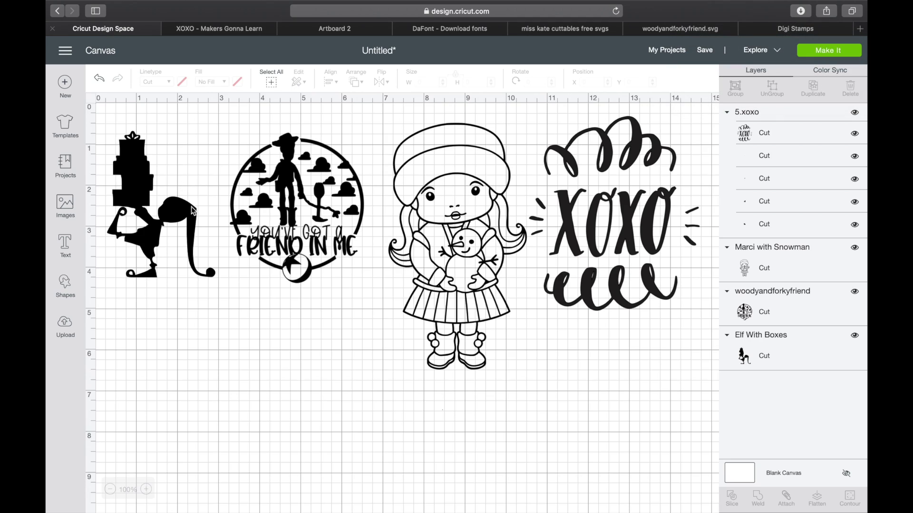
pyautogui.scroll(-1, 207, 260)
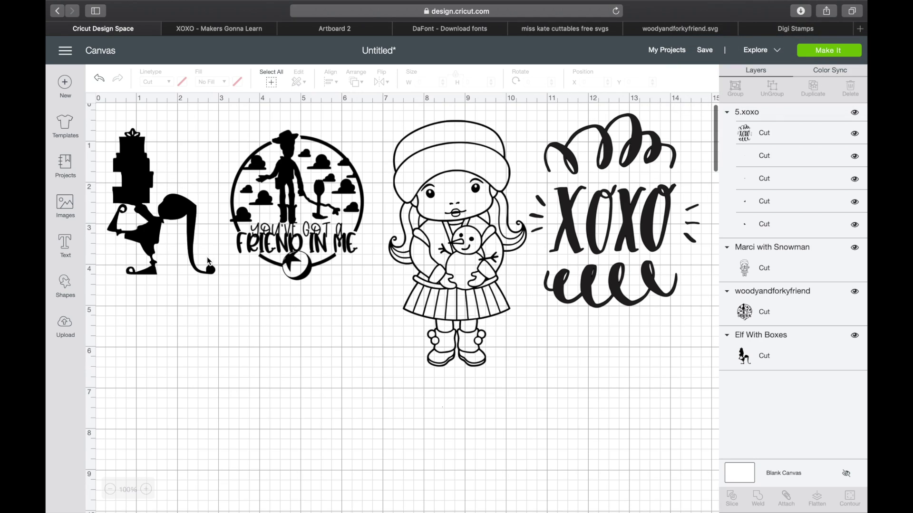
pyautogui.click(614, 12)
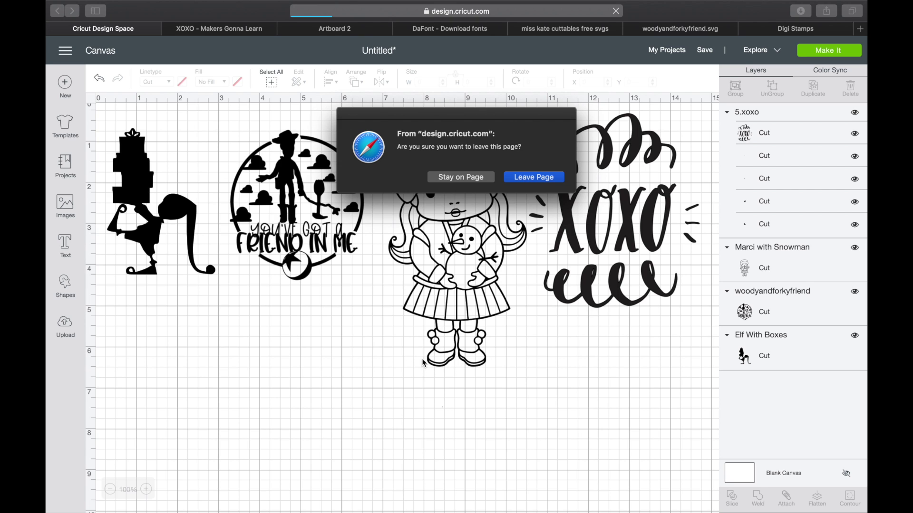
pyautogui.click(461, 177)
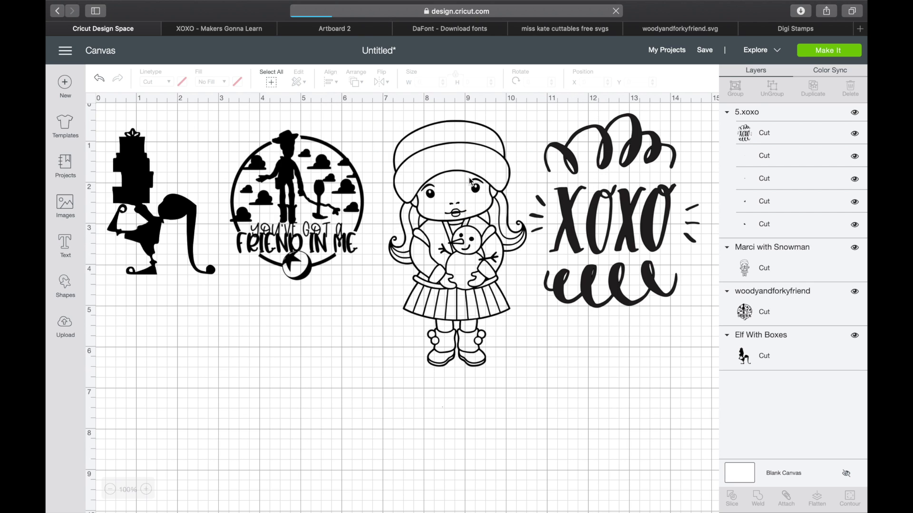
pyautogui.click(710, 50)
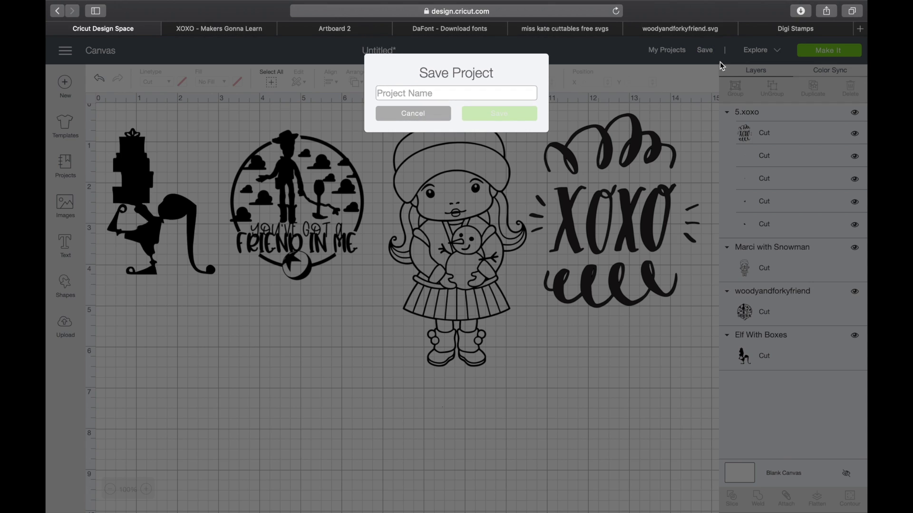
pyautogui.write('mixed')
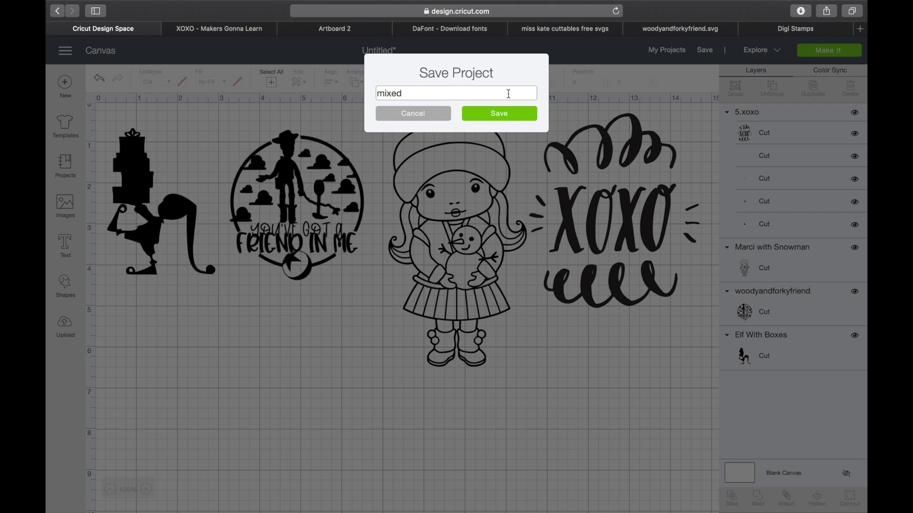
pyautogui.click(503, 116)
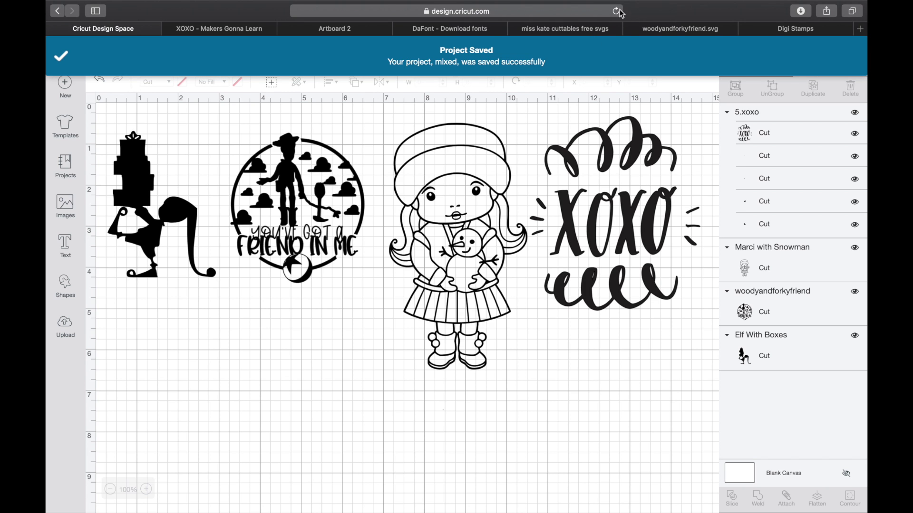
# - Reload the Cricut Design Space page and decline the offer to download the desktop app
pyautogui.click(620, 12)
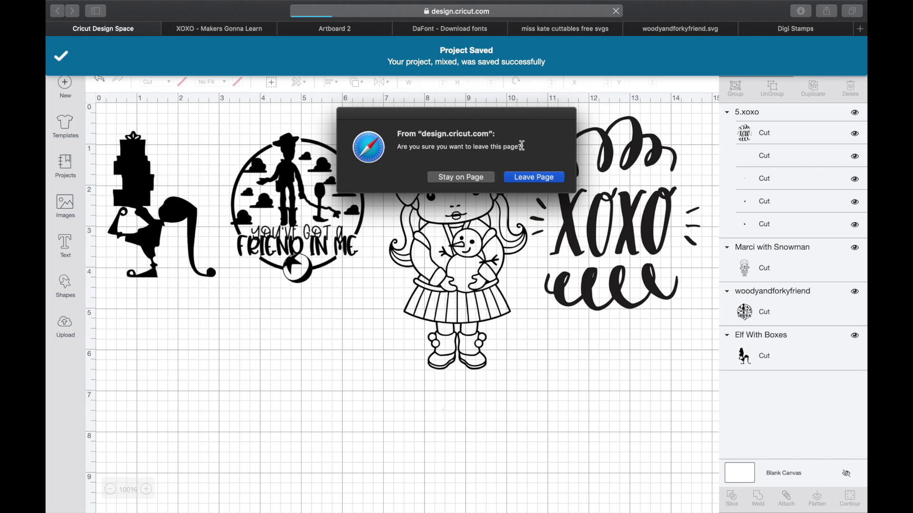
pyautogui.click(528, 178)
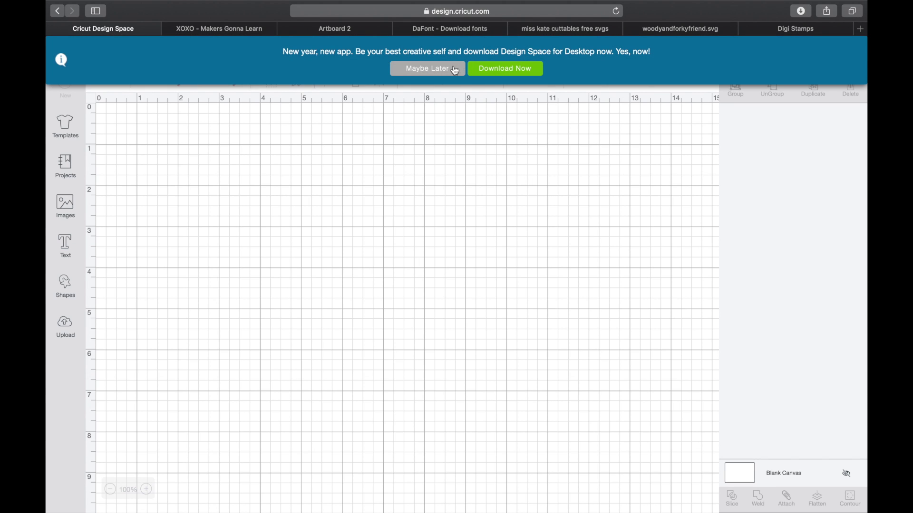
pyautogui.click(452, 70)
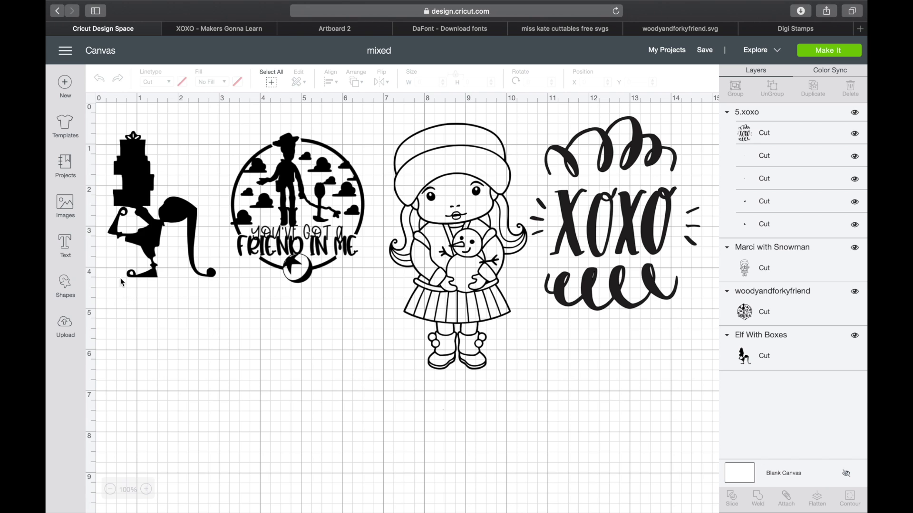
# - Add a text object to the canvas and set its font to Boughies, searching the fonts for "bou"
pyautogui.click(65, 245)
pyautogui.click(132, 112)
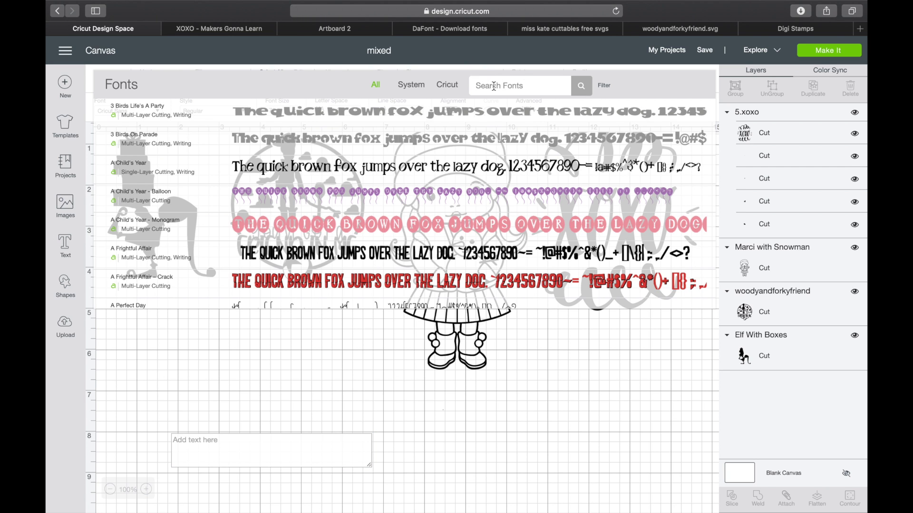
pyautogui.click(493, 86)
pyautogui.write('bou')
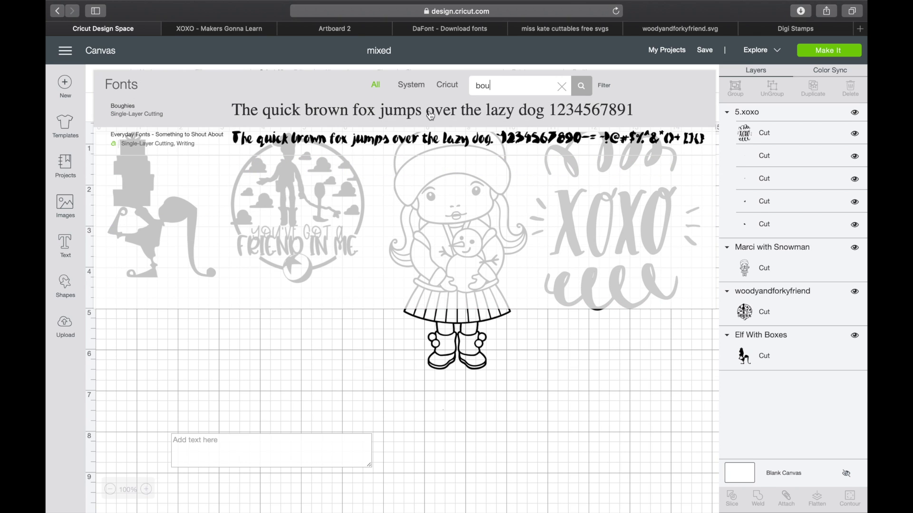
pyautogui.click(388, 109)
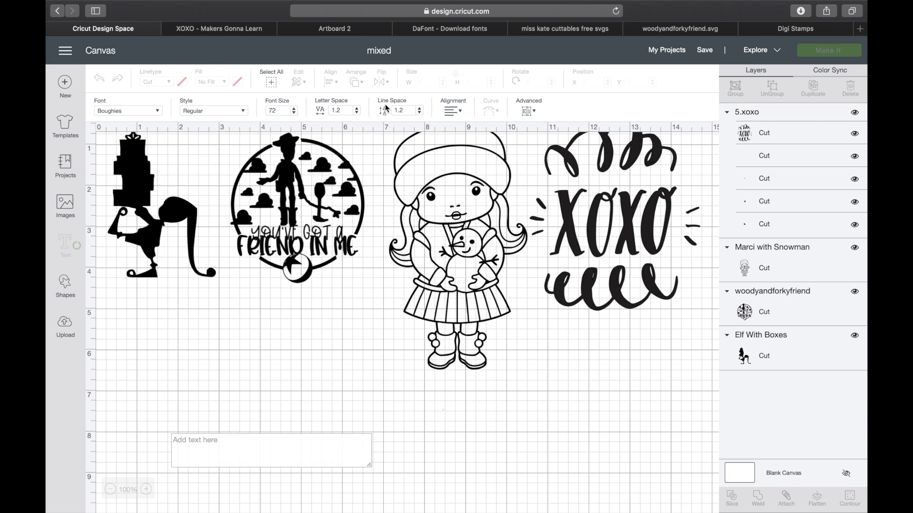
# - Enter a first name as the text and move it up to about X 2.26, Y 5.85, beneath the Woody and Forky design
pyautogui.click(219, 445)
pyautogui.write('Crysta')
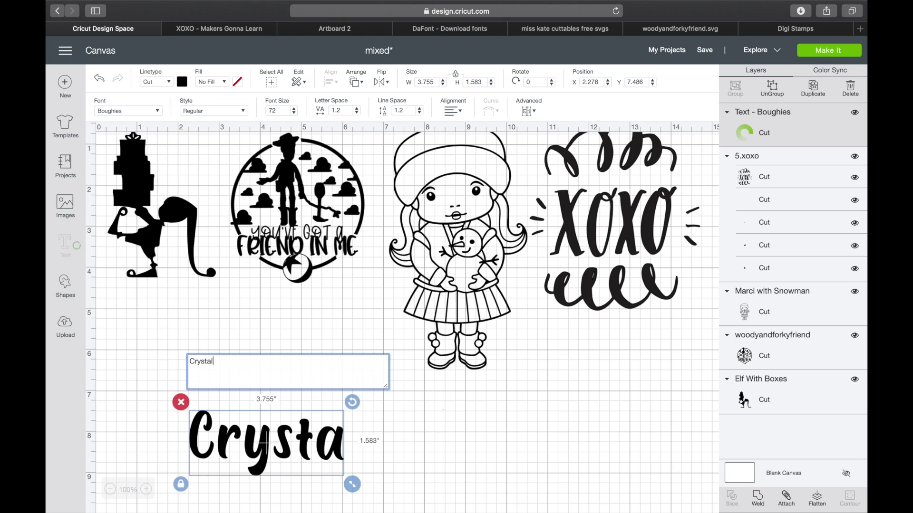
pyautogui.write('l')
pyautogui.moveTo(280, 456); pyautogui.dragTo(280, 390)
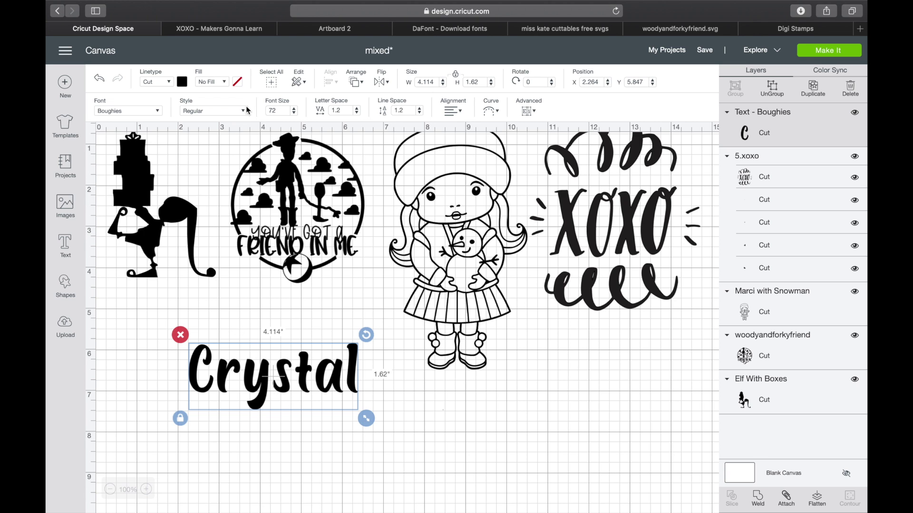
# - Switch to the Makers Gonna Learn site, open its fonts page and look through the basic, fancy, monogram, new and script categories
pyautogui.click(233, 29)
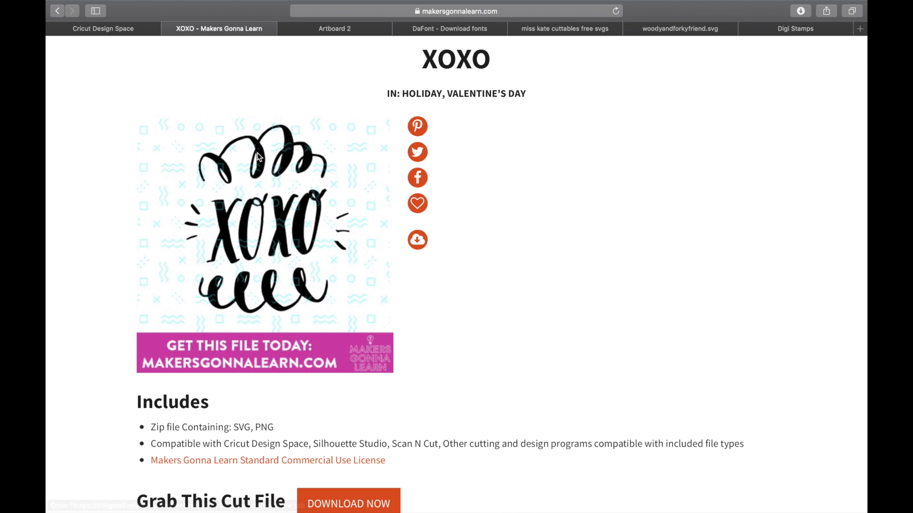
pyautogui.click(539, 172)
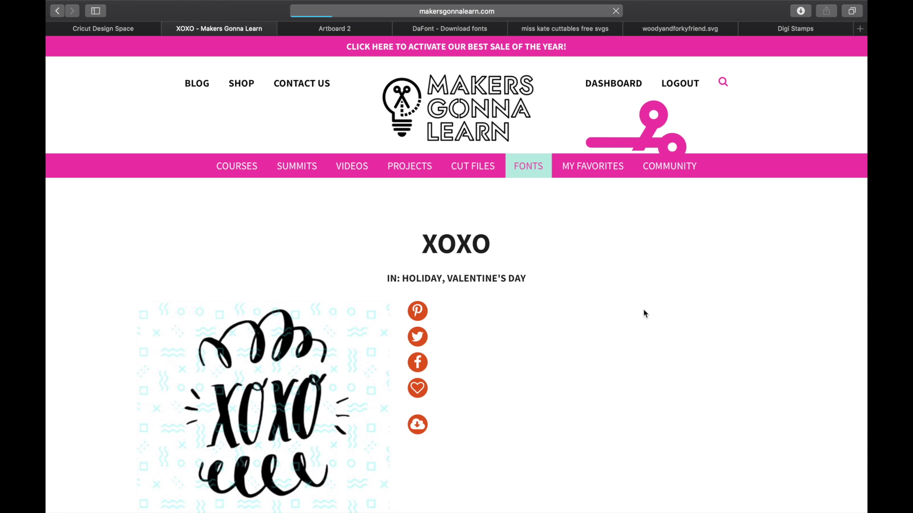
pyautogui.scroll(-12, 681, 359)
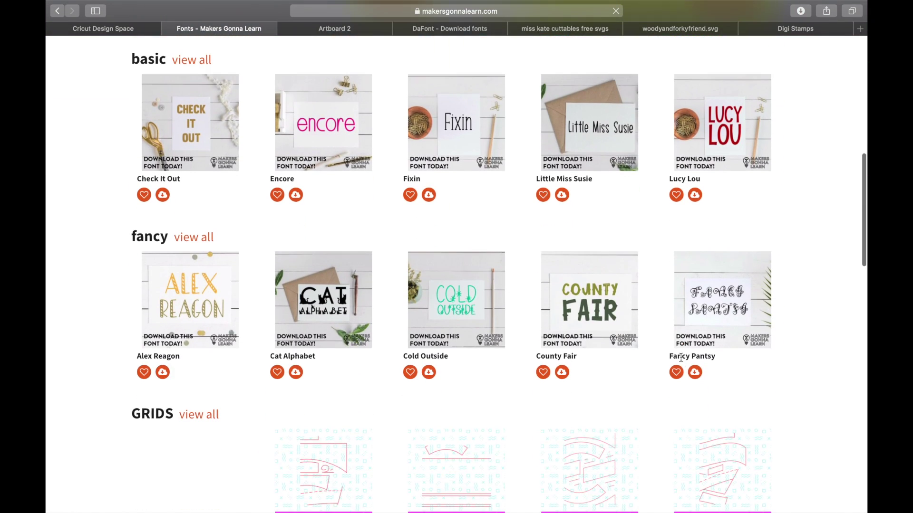
pyautogui.scroll(2, 681, 357)
pyautogui.scroll(-12, 447, 361)
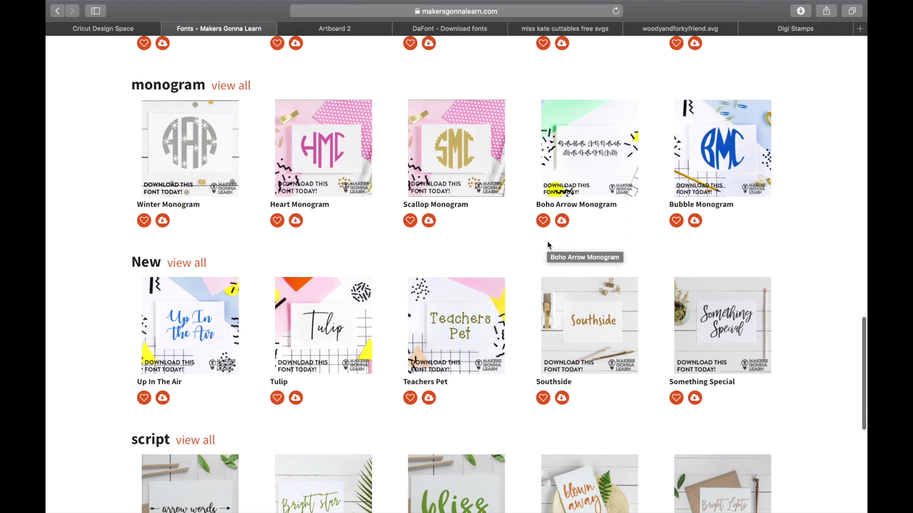
pyautogui.scroll(-3, 547, 245)
pyautogui.scroll(-1, 546, 285)
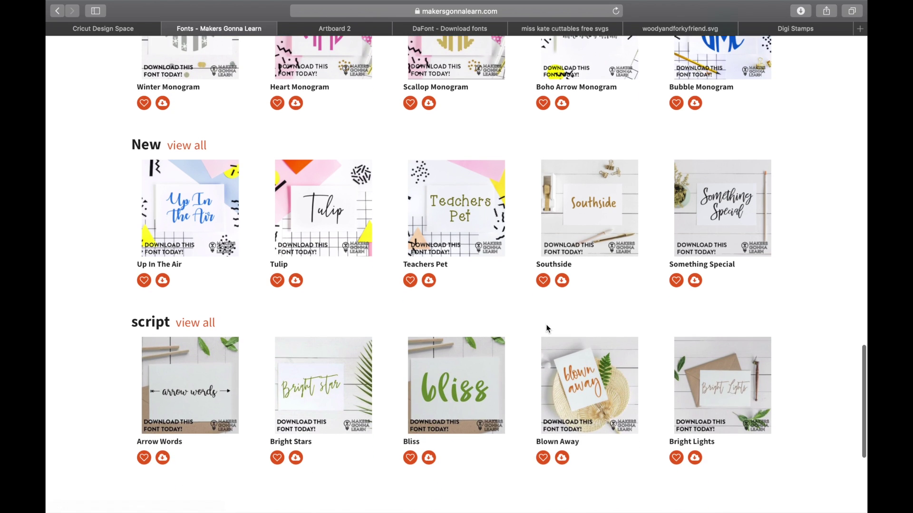
# - Open the full list of basic fonts on Makers Gonna Learn and look through the designs on its first page
pyautogui.scroll(15, 537, 285)
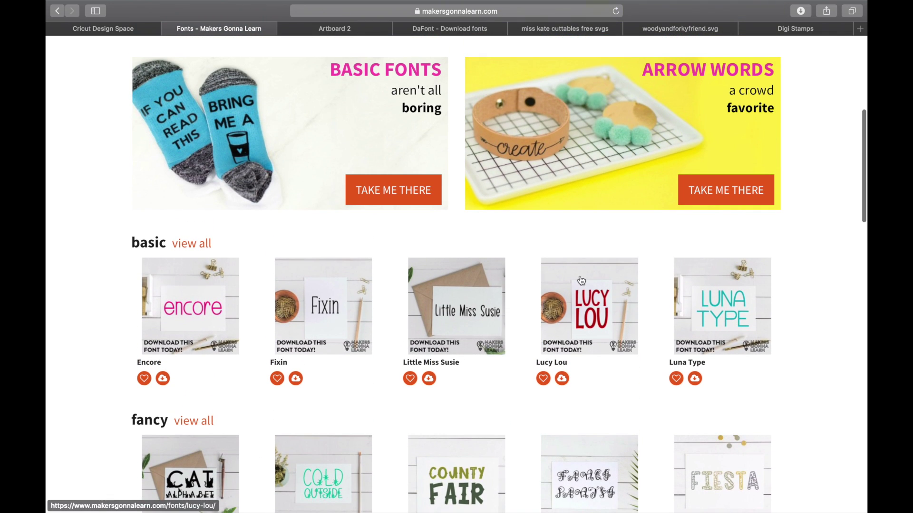
pyautogui.click(197, 244)
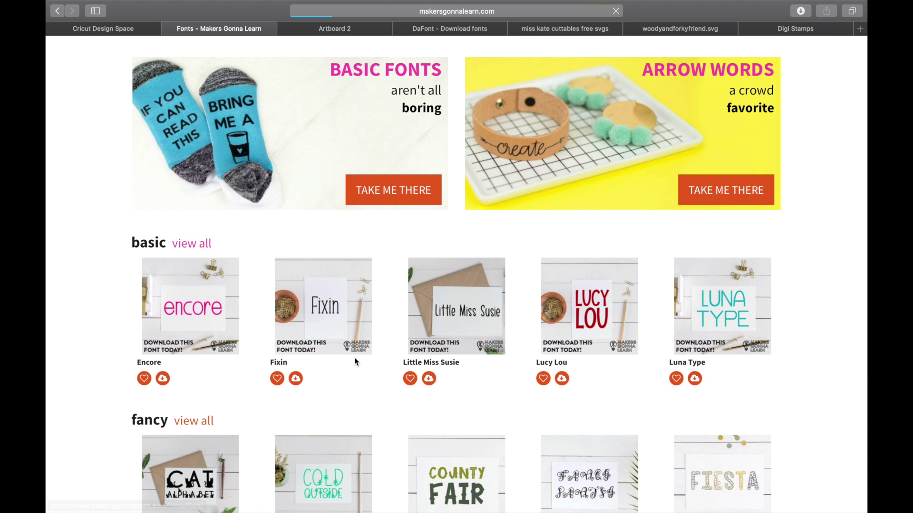
pyautogui.scroll(-12, 667, 232)
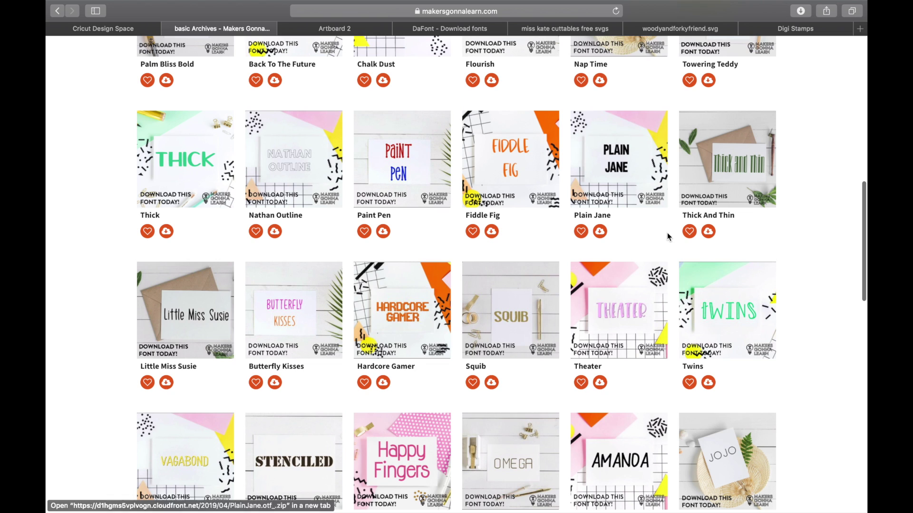
pyautogui.scroll(-2, 747, 175)
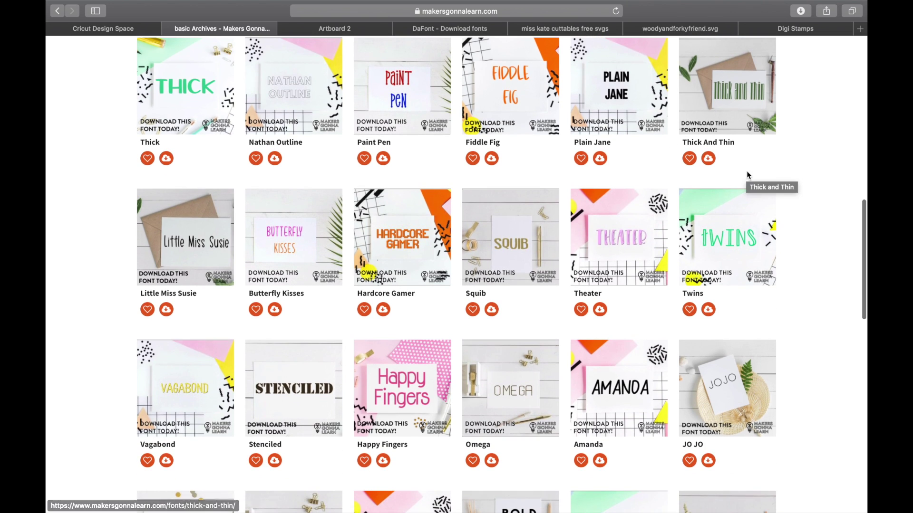
pyautogui.scroll(-6, 748, 176)
pyautogui.scroll(-4, 747, 176)
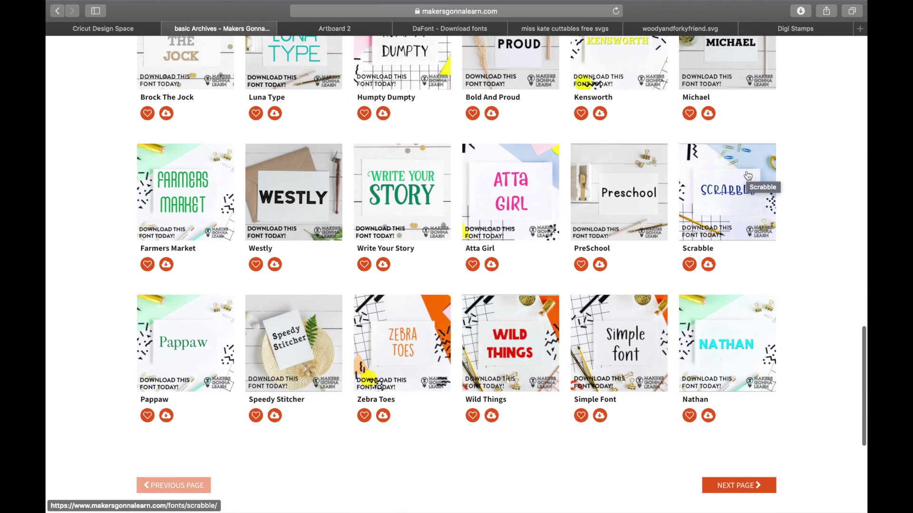
pyautogui.scroll(8, 748, 176)
pyautogui.scroll(3, 747, 176)
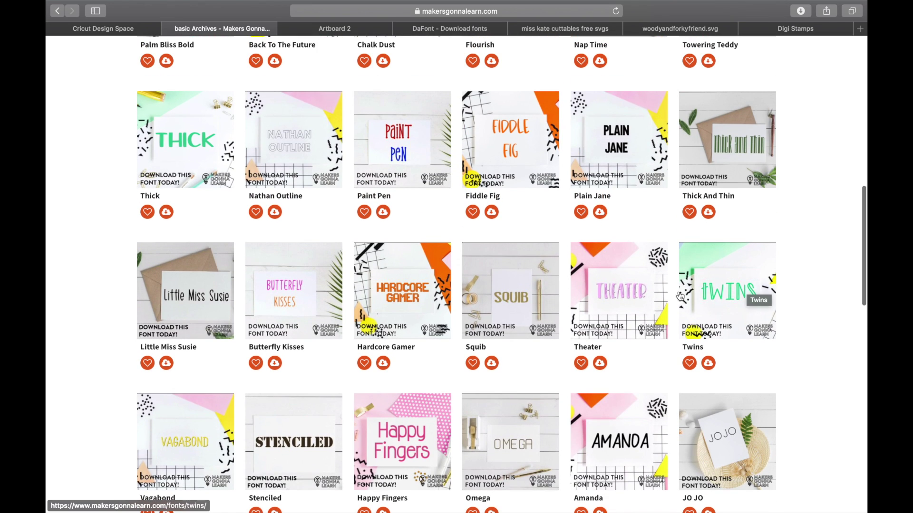
# - View the Twins font's page, return to the basic fonts list and download the Twins font
pyautogui.click(730, 303)
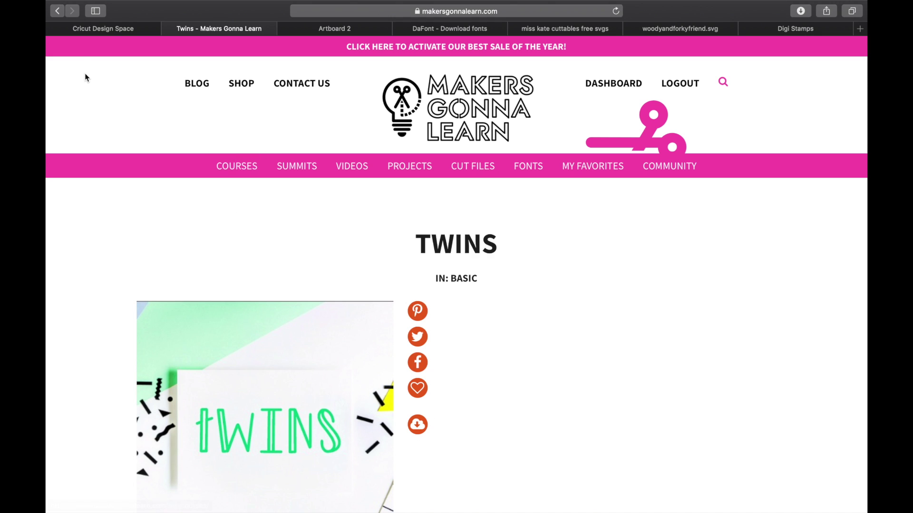
pyautogui.click(59, 11)
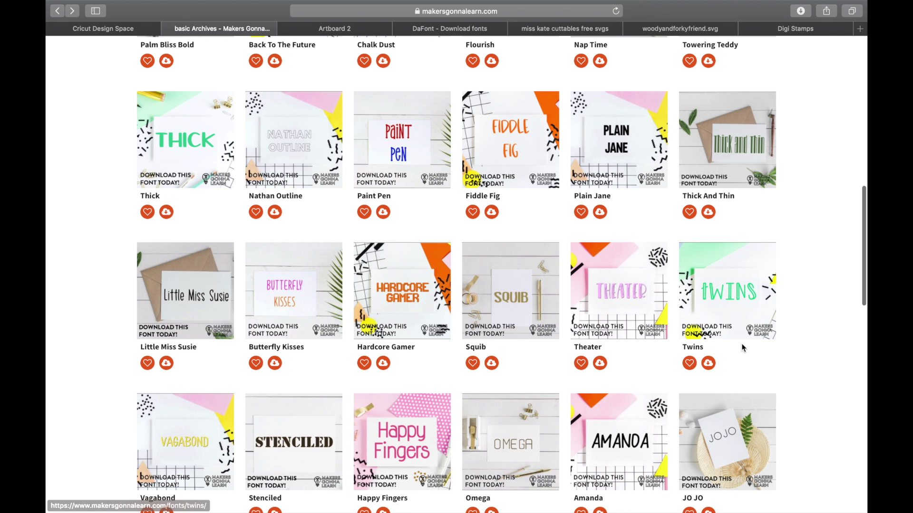
pyautogui.click(711, 365)
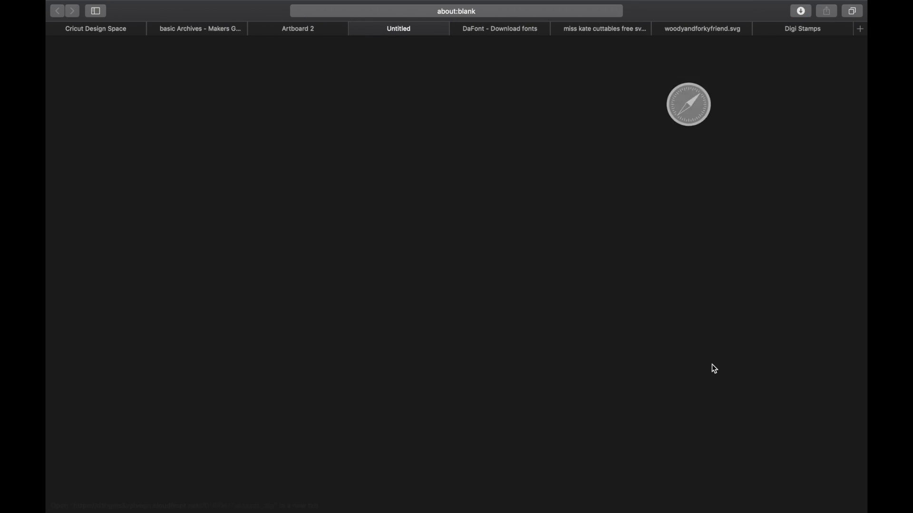
# - Open the downloaded Twins.otf file and install the font in Font Book
pyautogui.click(803, 22)
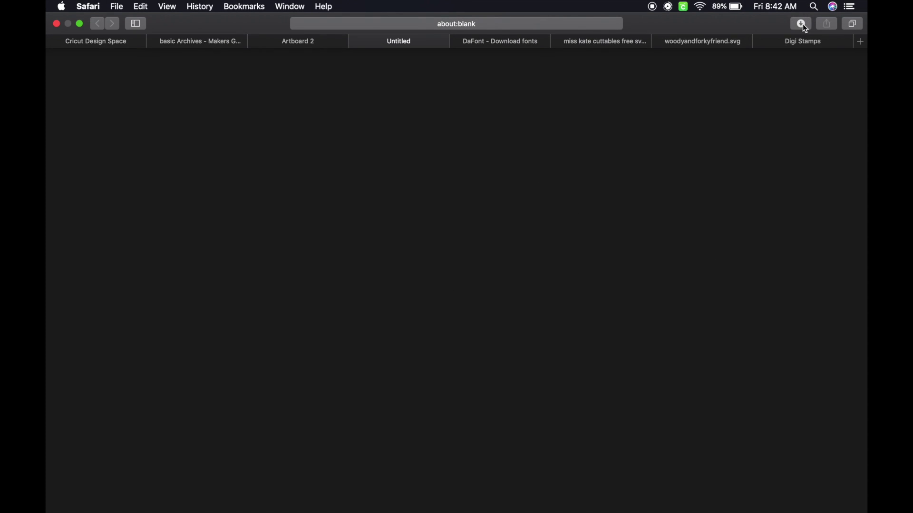
pyautogui.click(802, 24)
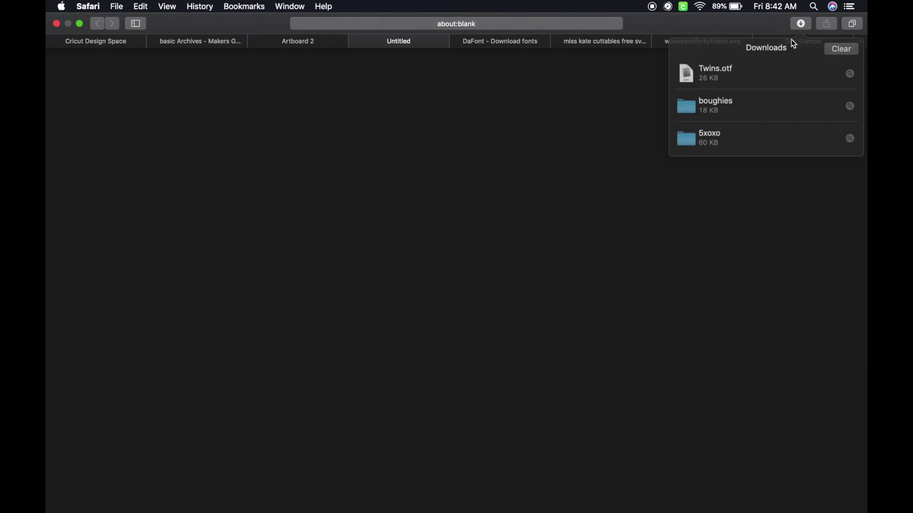
pyautogui.doubleClick(706, 72)
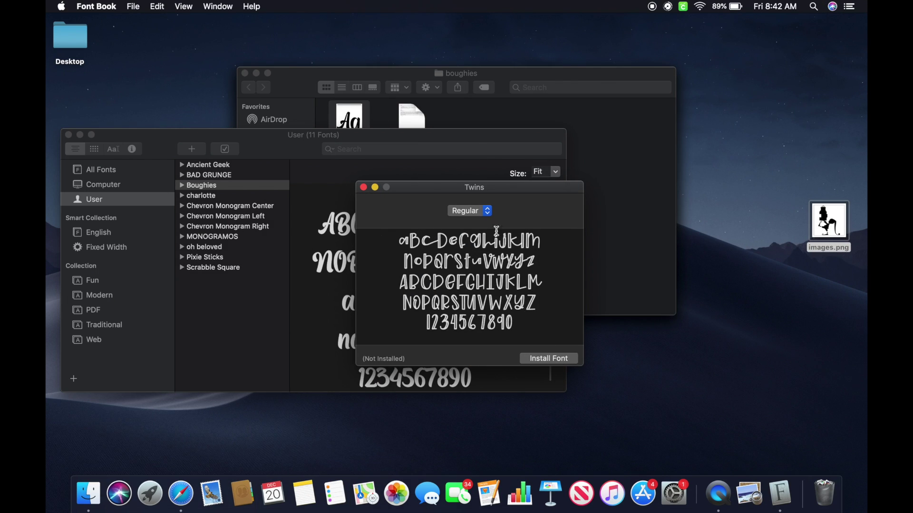
pyautogui.click(550, 359)
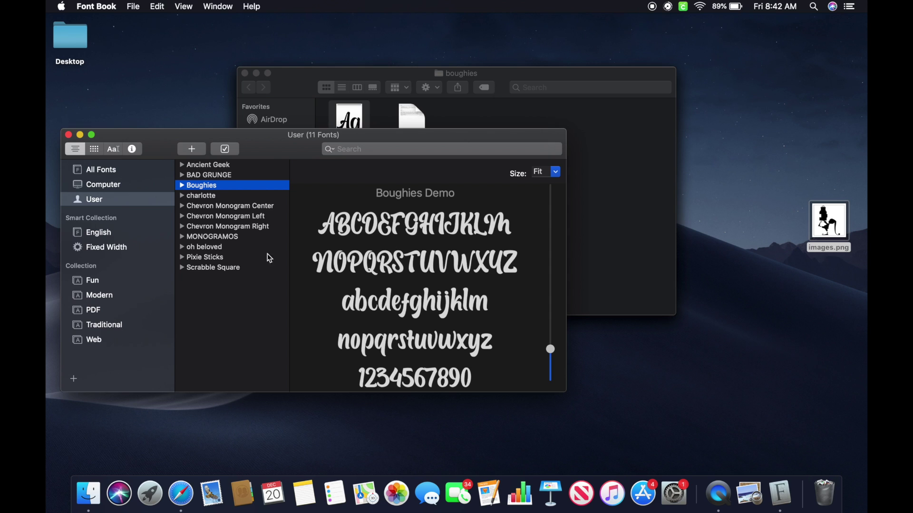
# - Switch back to Cricut Design Space in Safari, reload the page without staying on it, and decline the desktop app offer
pyautogui.click(181, 494)
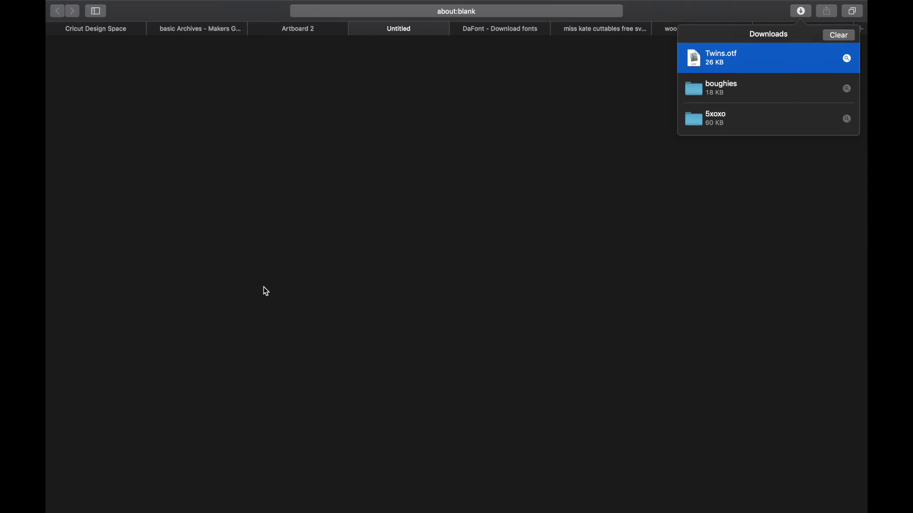
pyautogui.click(116, 30)
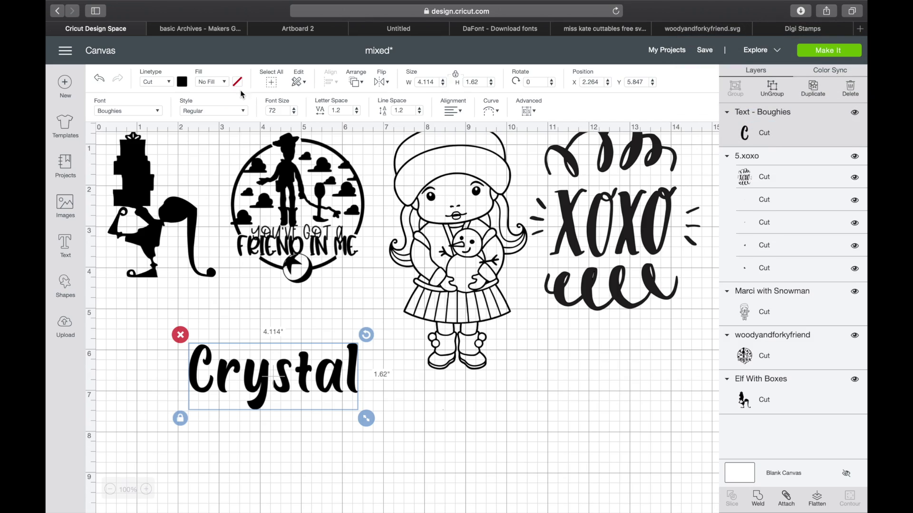
pyautogui.click(616, 11)
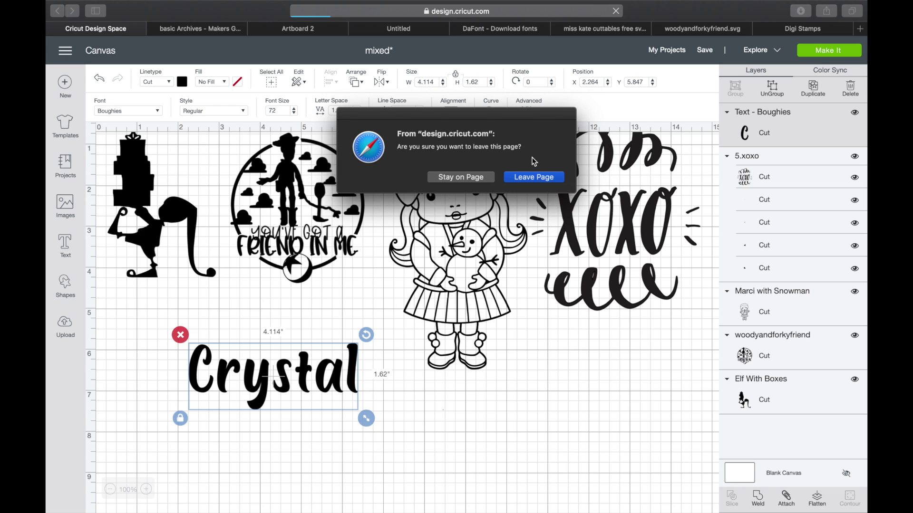
pyautogui.click(526, 178)
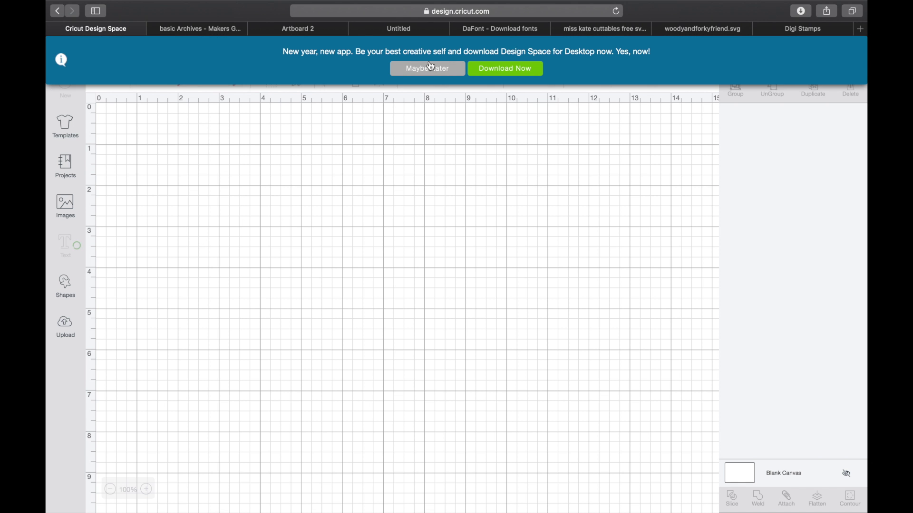
pyautogui.click(430, 67)
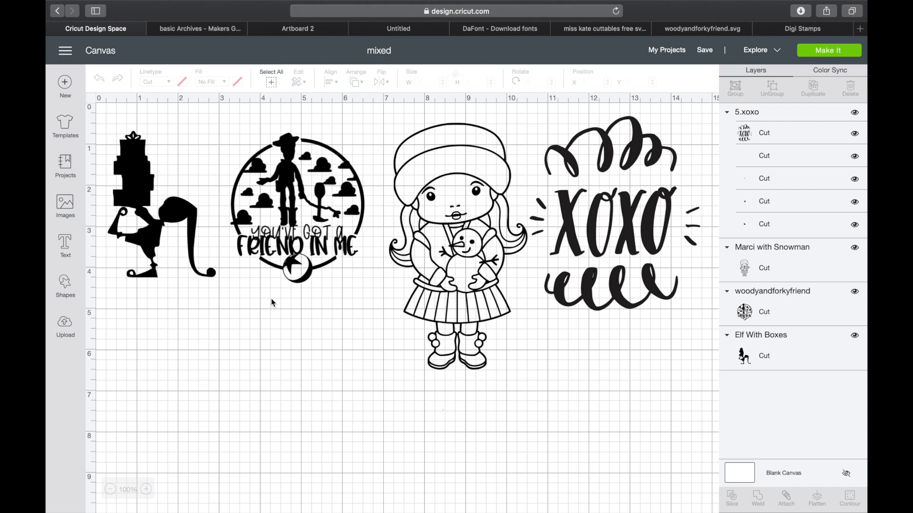
# - Start a text object on the canvas and choose the Twins font, searching the fonts for "twin"
pyautogui.scroll(-1, 298, 378)
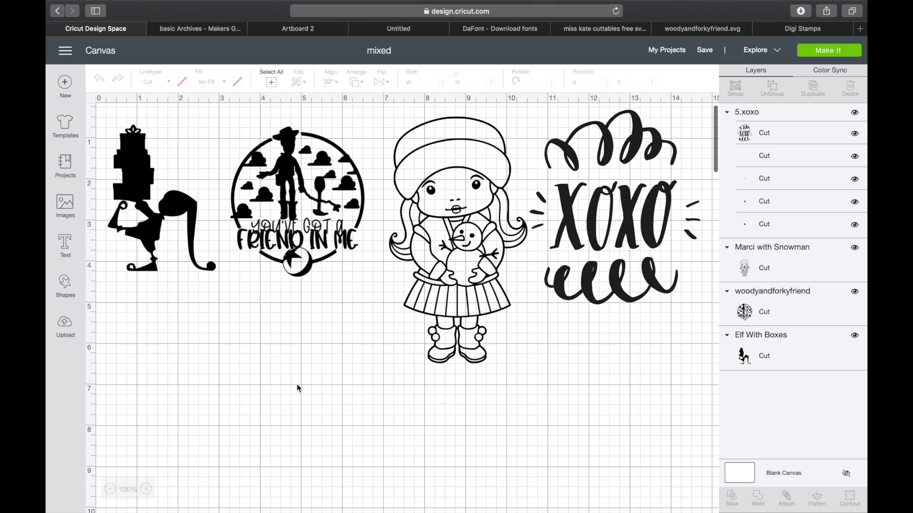
pyautogui.scroll(-1, 298, 388)
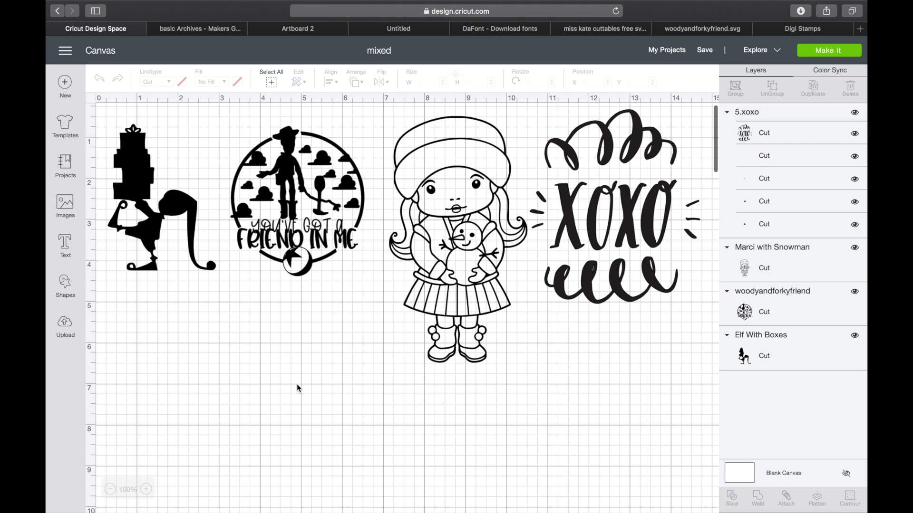
pyautogui.click(65, 245)
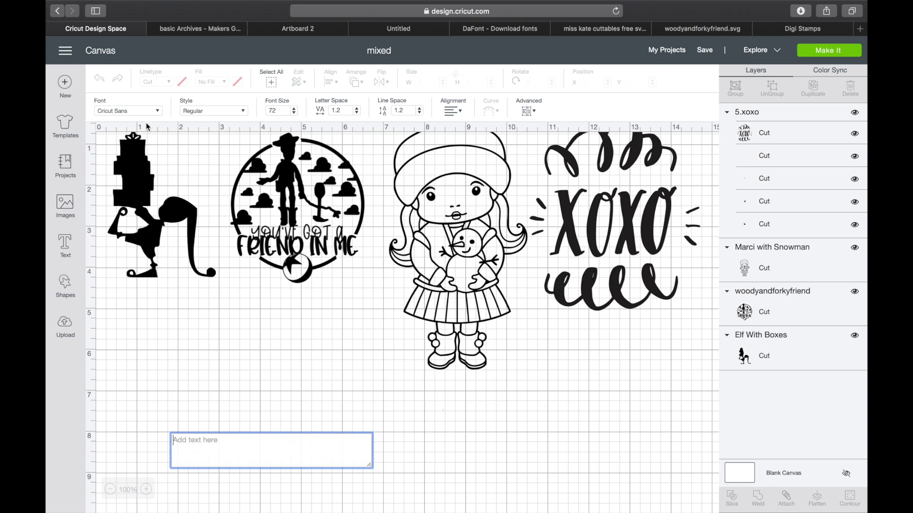
pyautogui.click(127, 110)
pyautogui.click(494, 86)
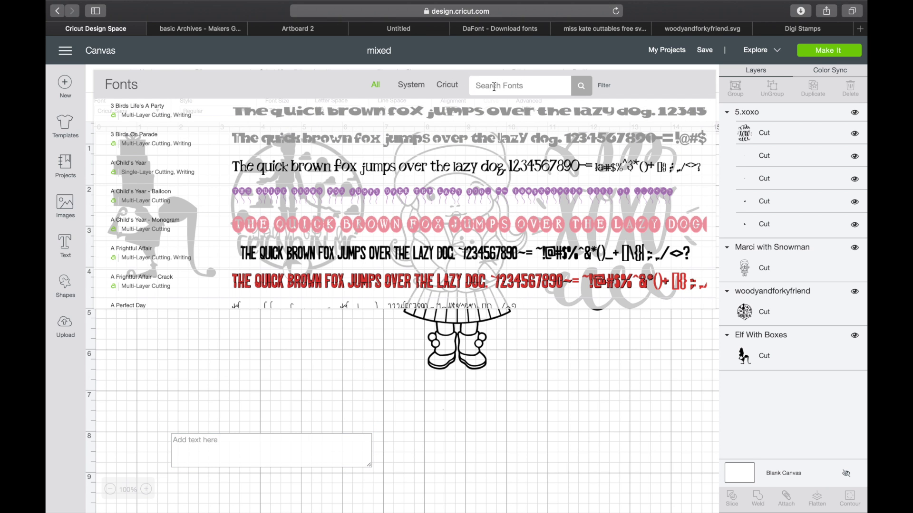
pyautogui.write('twin')
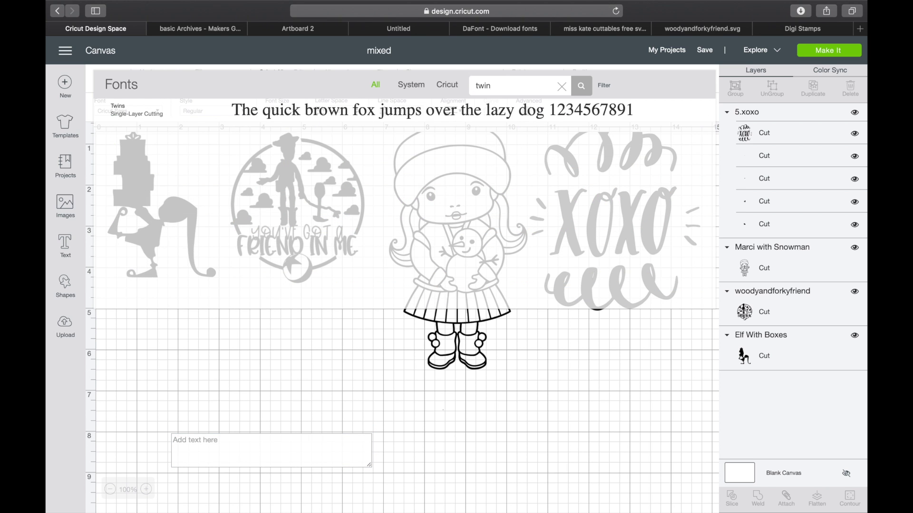
pyautogui.click(266, 338)
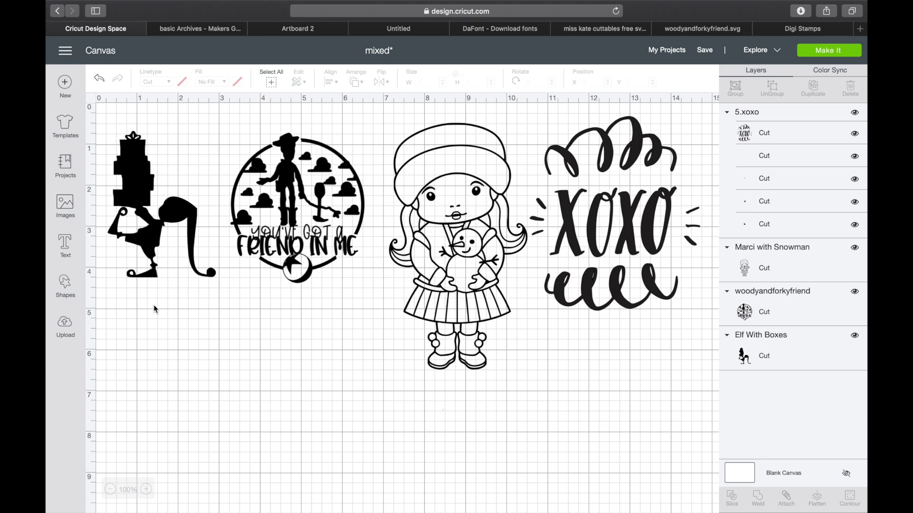
# - Add the text "hello" in Twins, enlarge it to about 4.4 × 1.32 in and move it to about X 0.78, Y 5.6
pyautogui.click(65, 244)
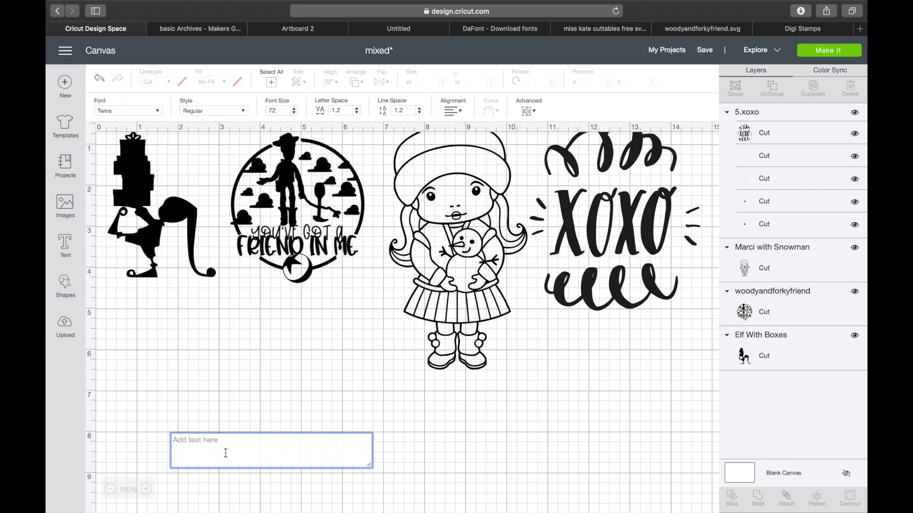
pyautogui.write('hello')
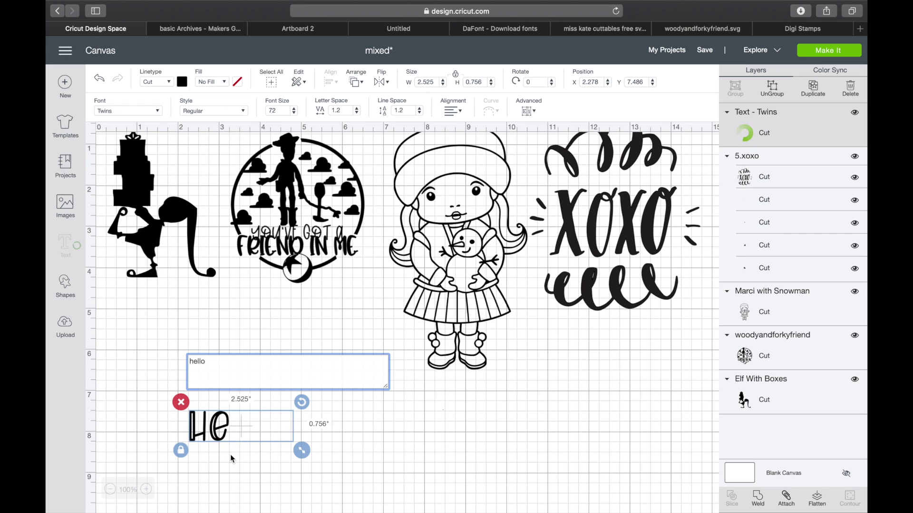
pyautogui.moveTo(302, 450); pyautogui.dragTo(379, 473)
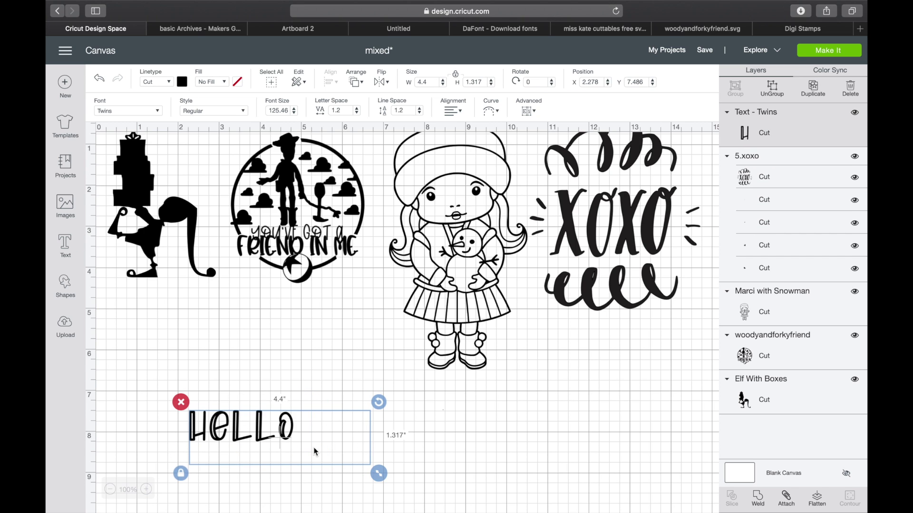
pyautogui.moveTo(284, 441); pyautogui.dragTo(219, 363)
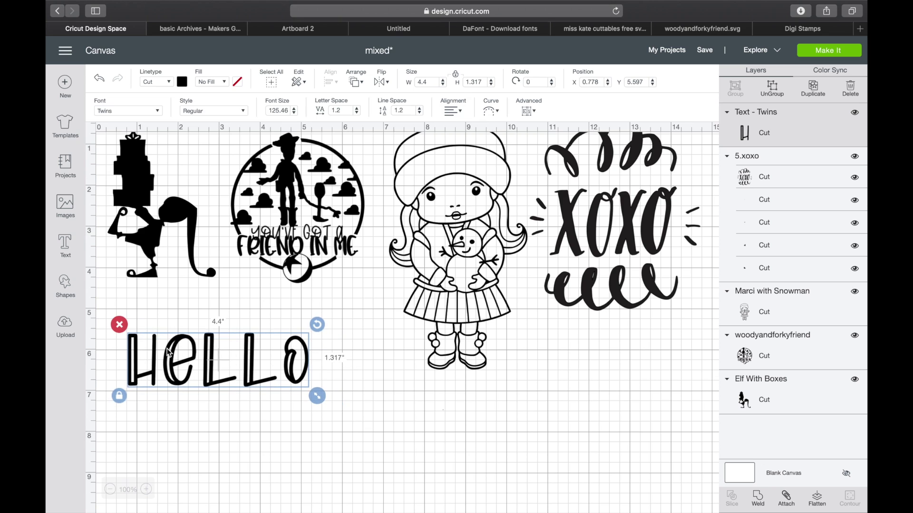
# - Switch to the Makers Gonna Learn site, open the Valentine's Day category of its cut files and look through the designs
pyautogui.click(217, 33)
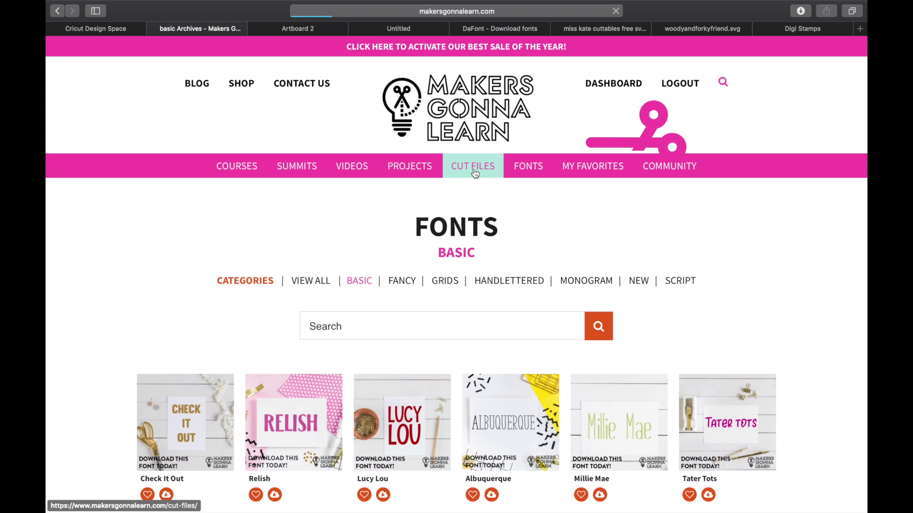
pyautogui.click(474, 171)
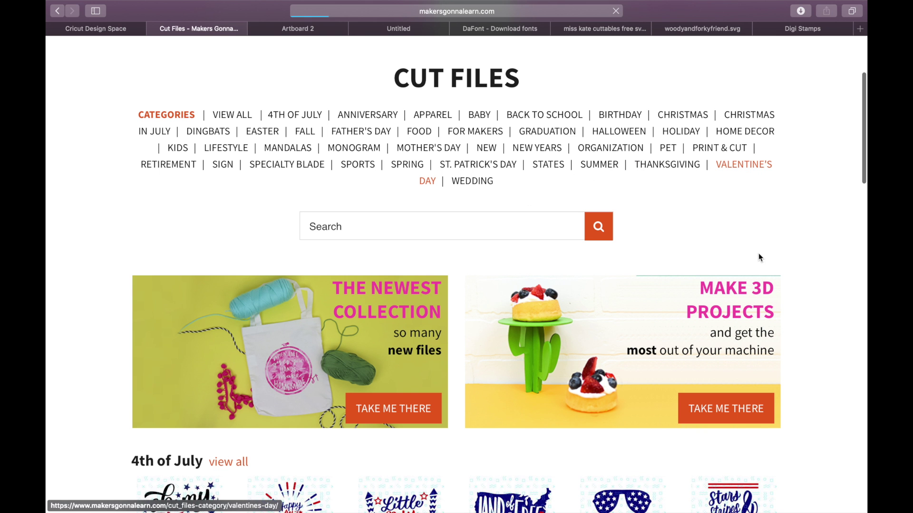
pyautogui.scroll(-20, 737, 341)
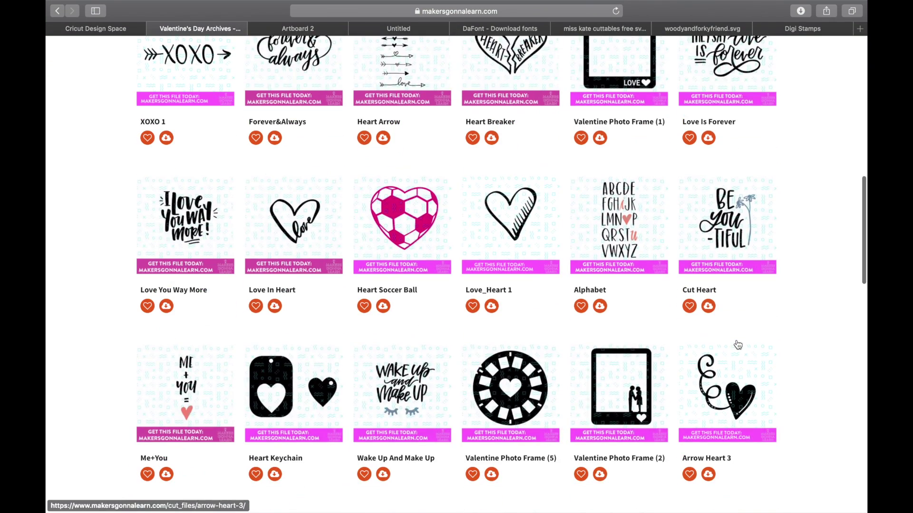
pyautogui.scroll(-10, 737, 344)
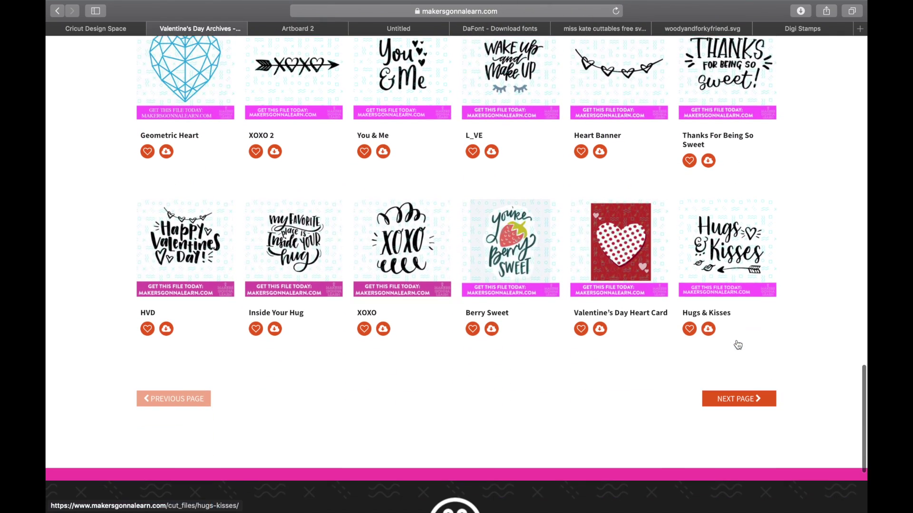
pyautogui.scroll(-1, 545, 315)
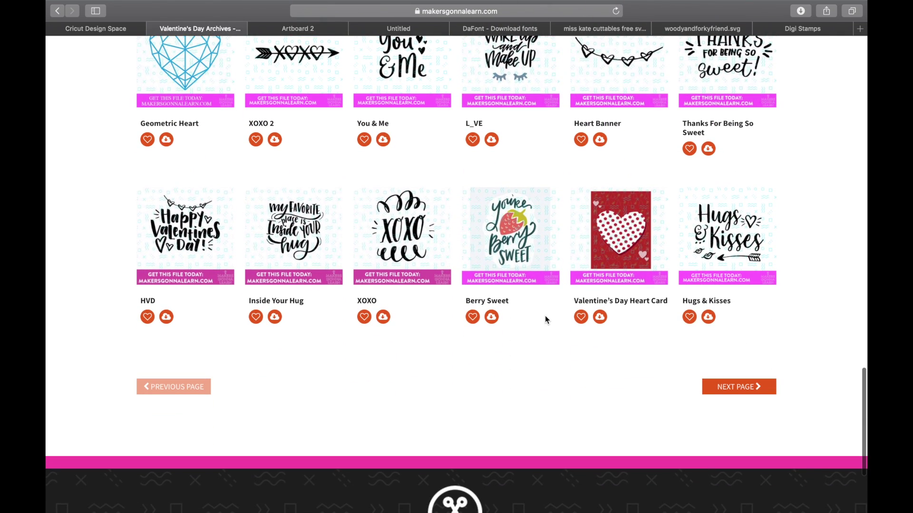
# - Open the Valentine's Day Heart Card cut file's page and view its download option
pyautogui.click(612, 233)
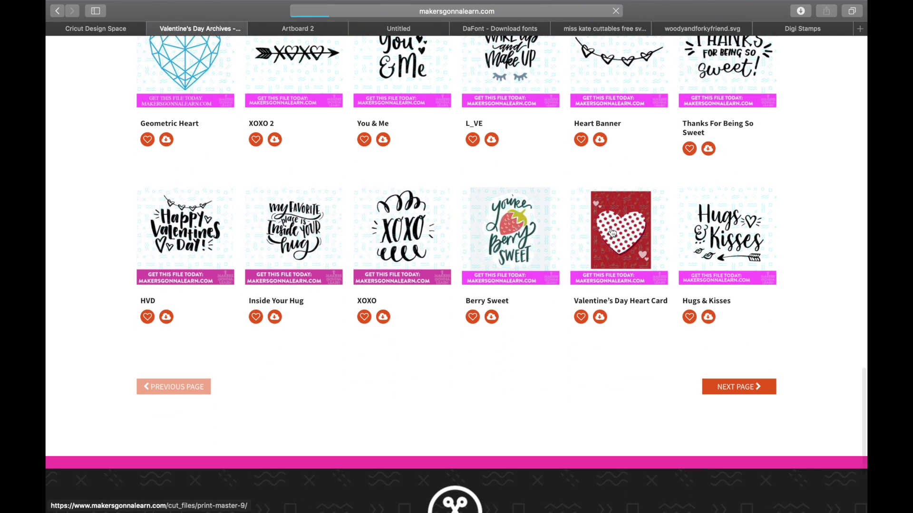
pyautogui.scroll(-1, 452, 335)
pyautogui.scroll(-4, 452, 335)
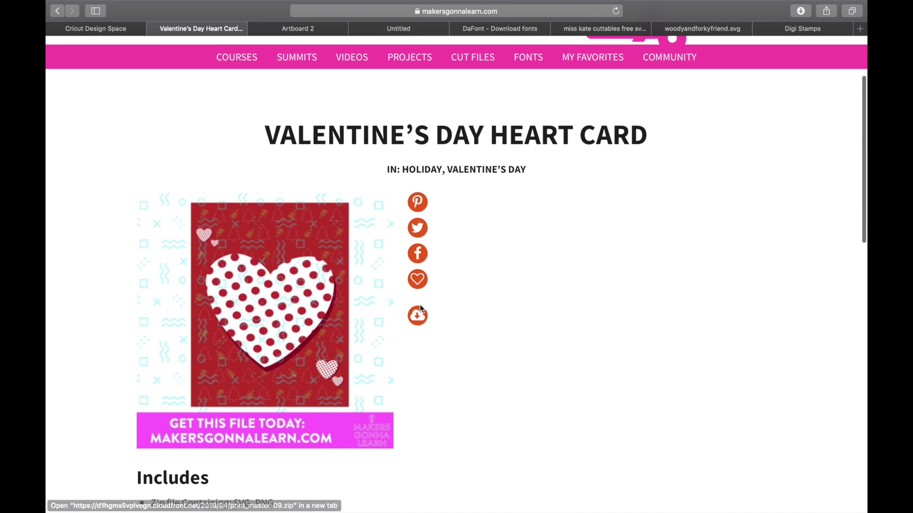
# - Download the Valentine's Day Heart Card zip, open the print_master-09 folder and view print_master-09.png
pyautogui.click(418, 317)
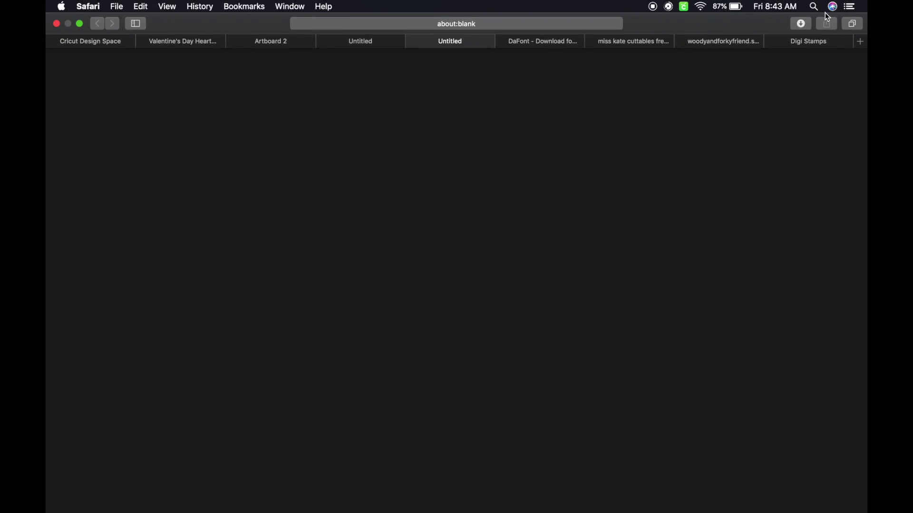
pyautogui.click(805, 23)
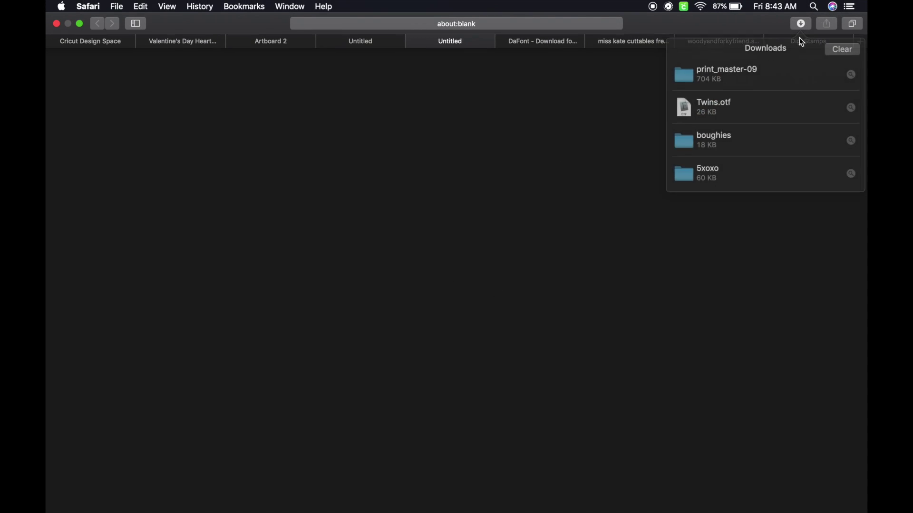
pyautogui.doubleClick(705, 61)
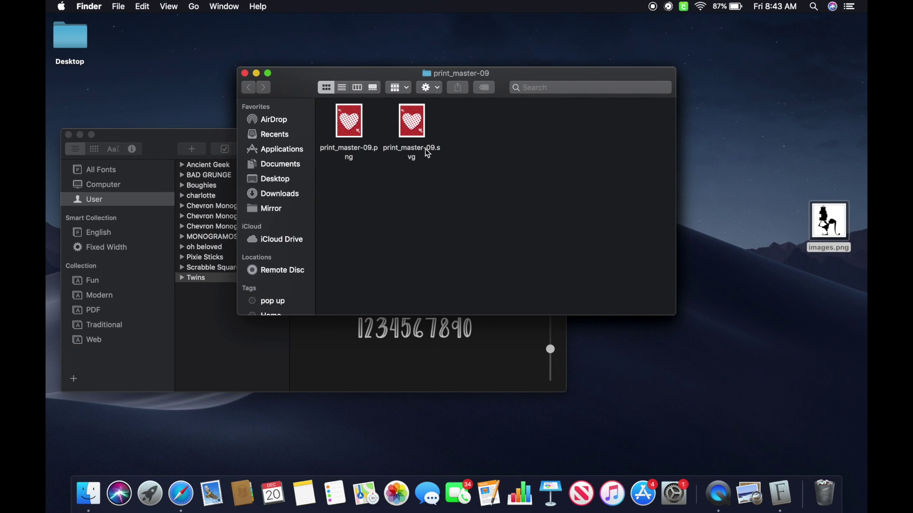
pyautogui.doubleClick(351, 124)
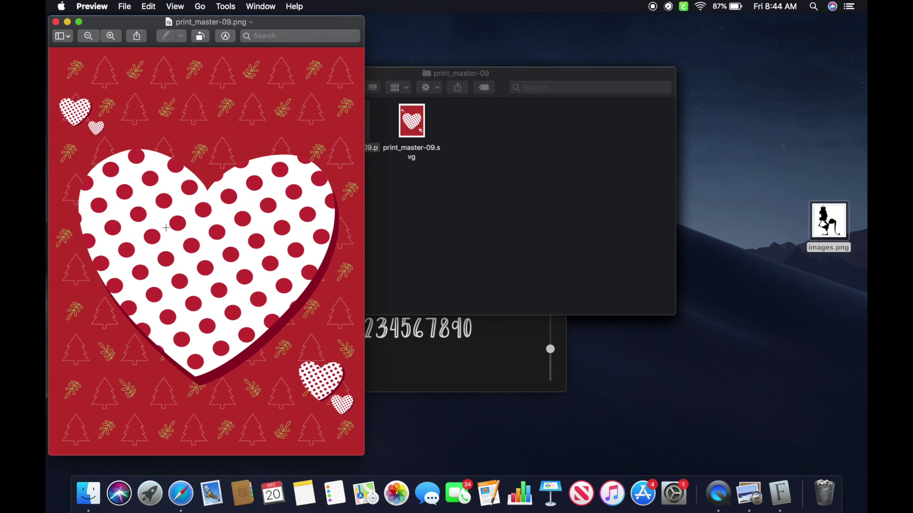
# - Switch to Cricut Design Space and upload print_master-09.png from the recent files as an image
pyautogui.click(185, 495)
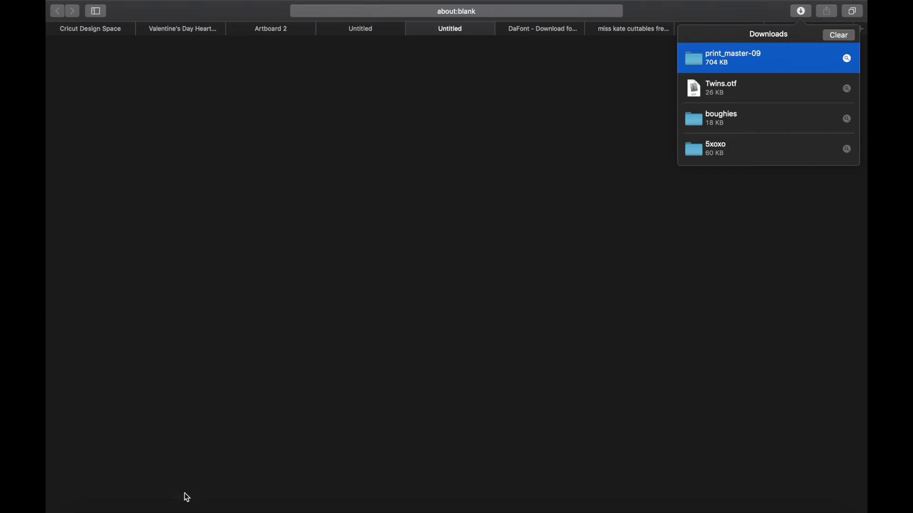
pyautogui.click(107, 31)
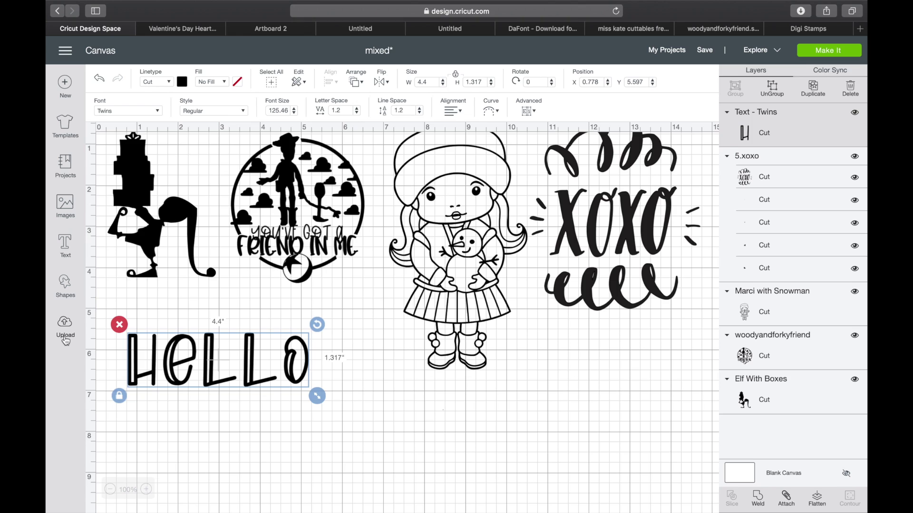
pyautogui.click(66, 341)
pyautogui.click(272, 252)
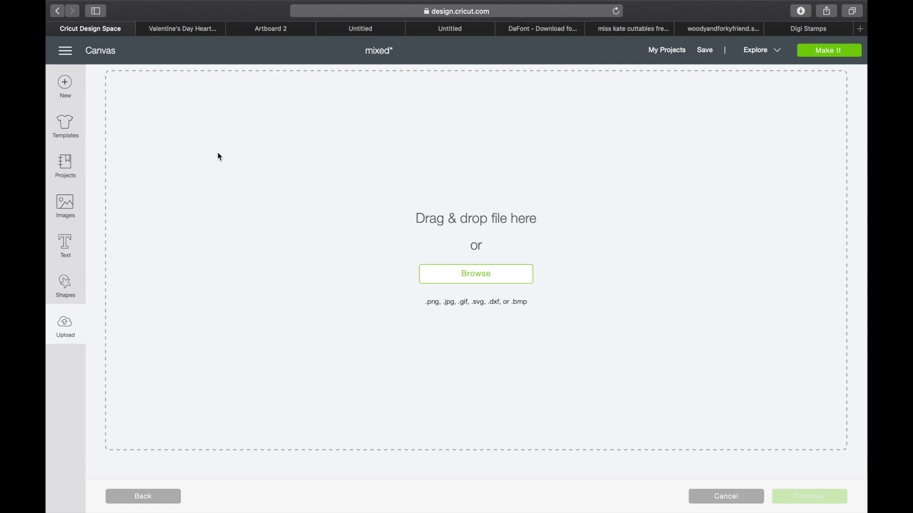
pyautogui.click(445, 285)
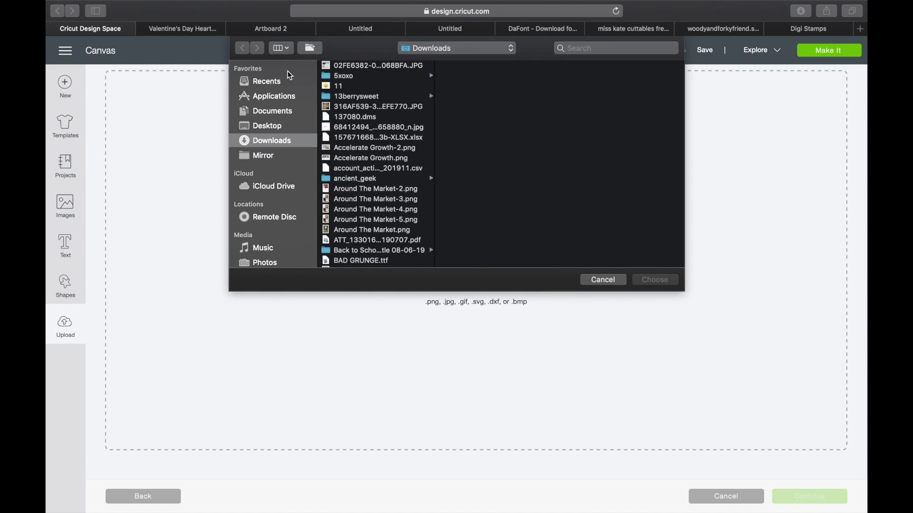
pyautogui.click(270, 83)
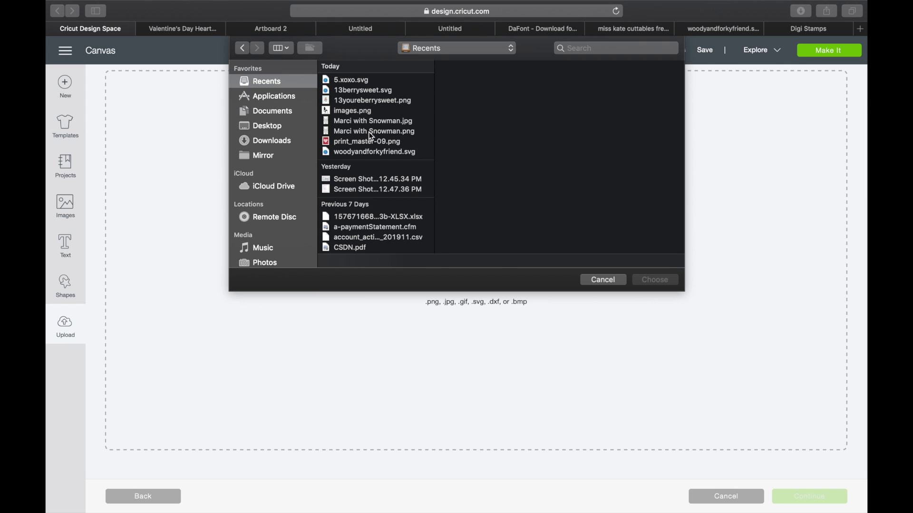
pyautogui.click(370, 141)
pyautogui.click(663, 281)
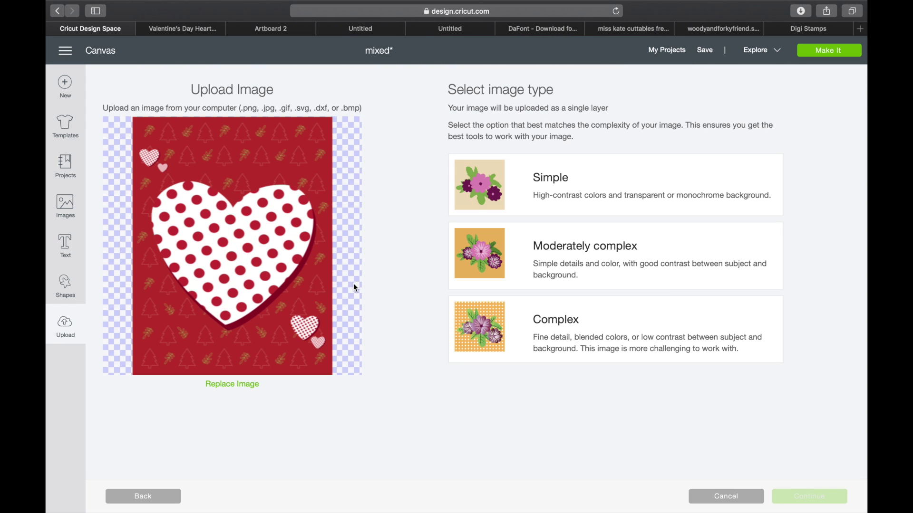
# - Set the image type to Complex and save the whole heart card as a Print Then Cut image named vday1
pyautogui.click(566, 346)
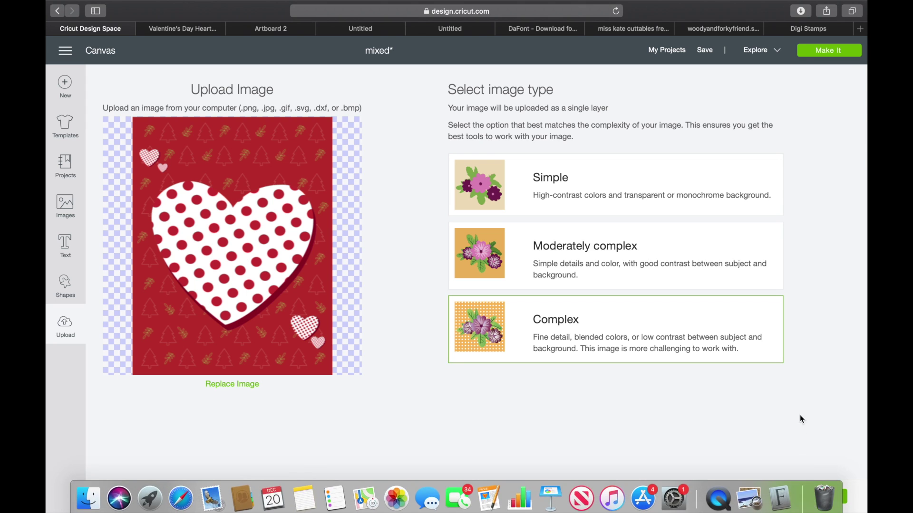
pyautogui.click(833, 505)
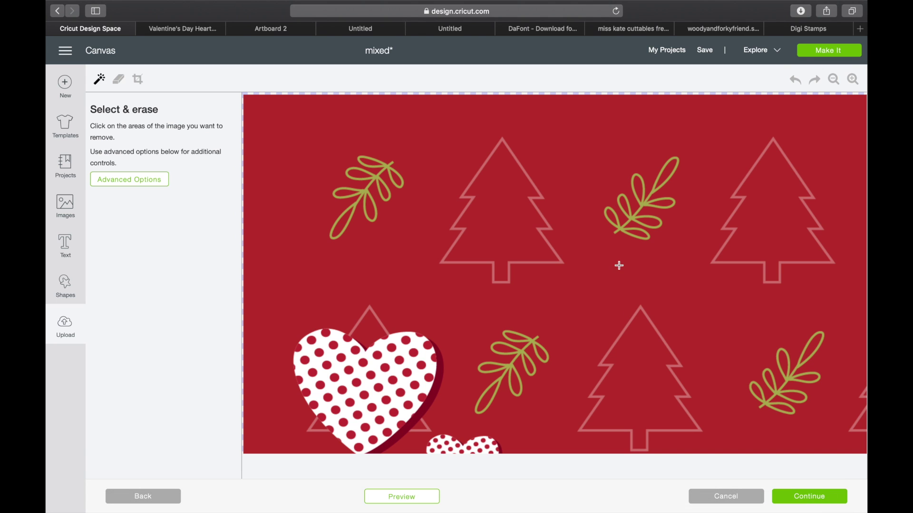
pyautogui.click(818, 496)
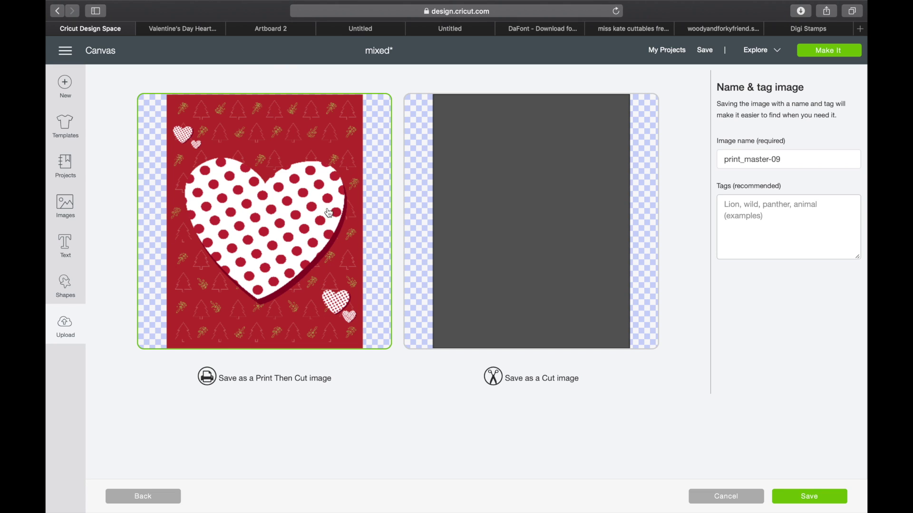
pyautogui.tripleClick(799, 167)
pyautogui.write('vday')
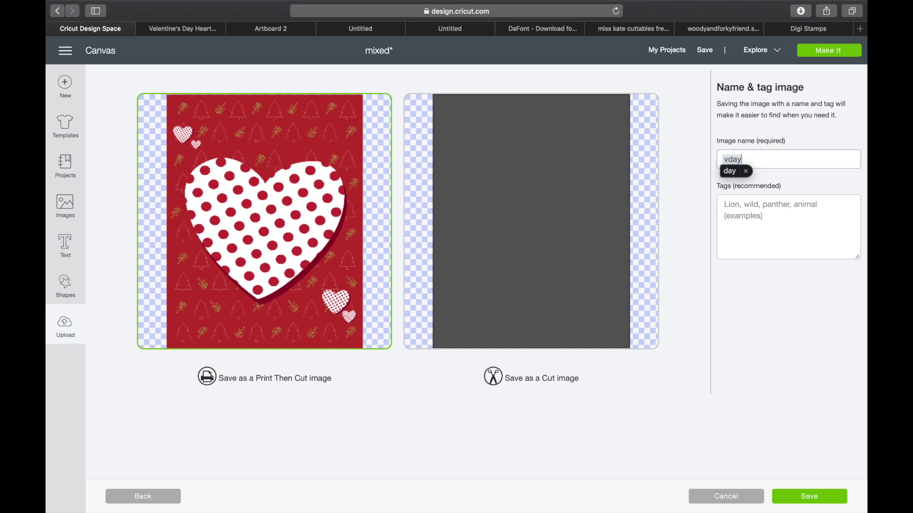
pyautogui.write('1')
pyautogui.click(818, 497)
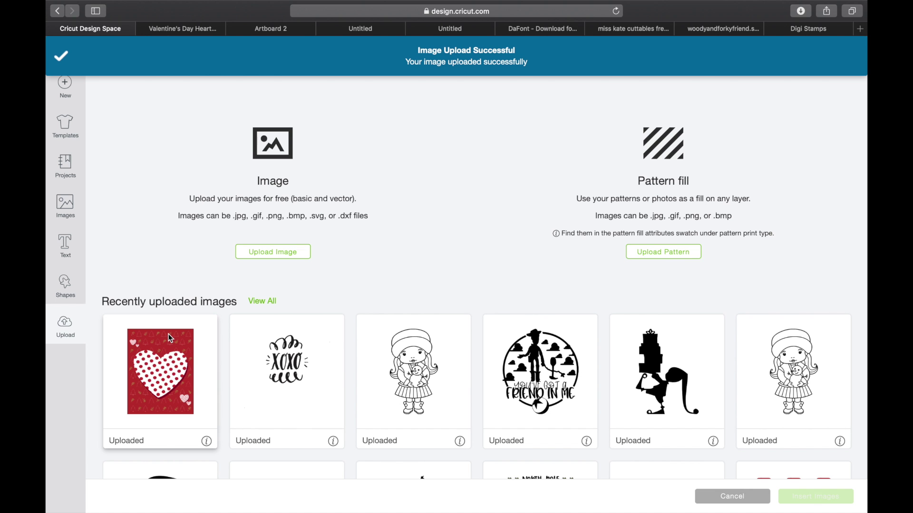
# - Insert the uploaded heart card on the canvas, set its height to 6 in and move it to about X 4.47, Y 4.28
pyautogui.click(171, 338)
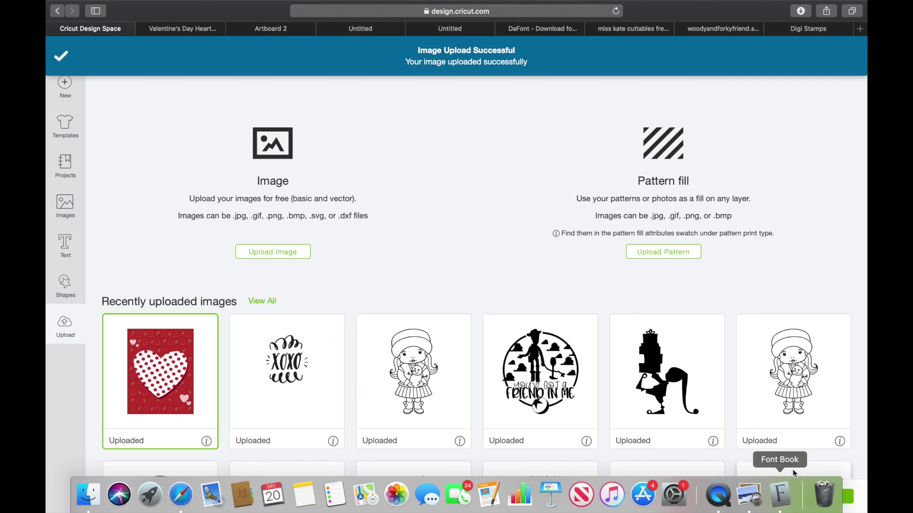
pyautogui.click(818, 496)
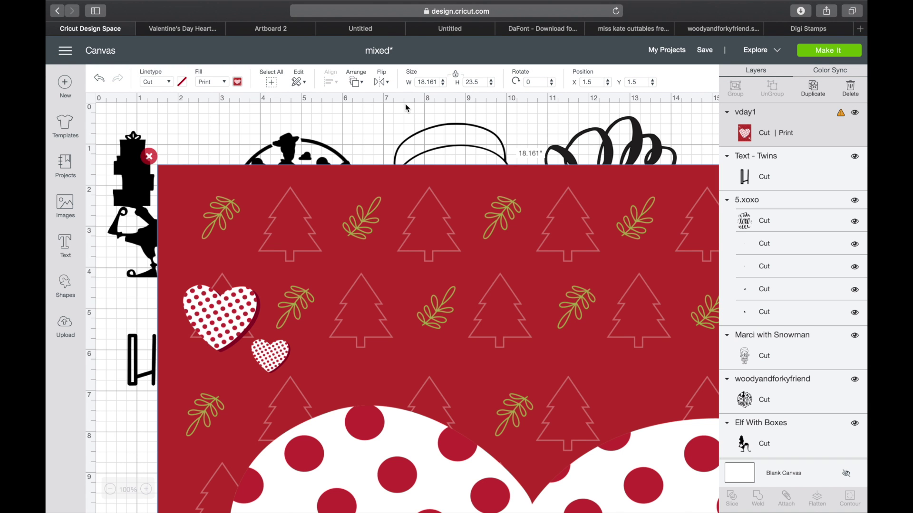
pyautogui.click(483, 83)
pyautogui.write('6')
pyautogui.click(429, 82)
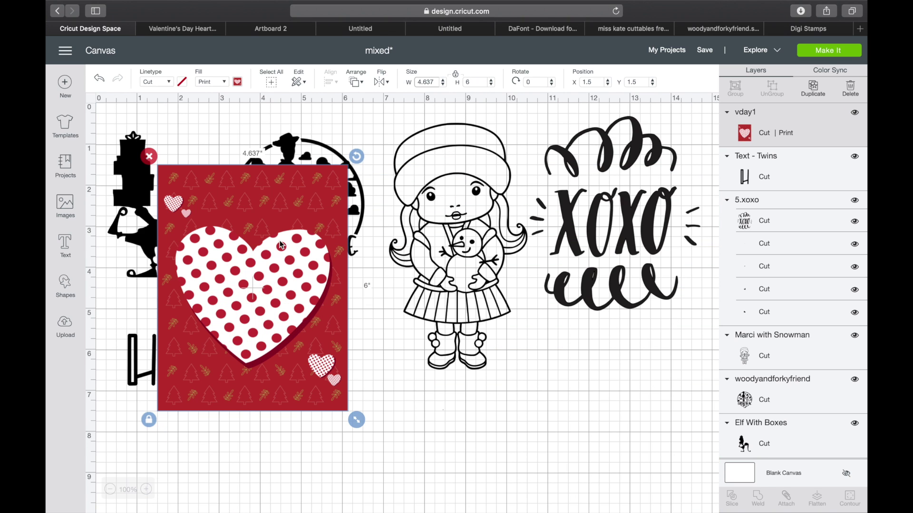
pyautogui.moveTo(280, 241); pyautogui.dragTo(402, 366)
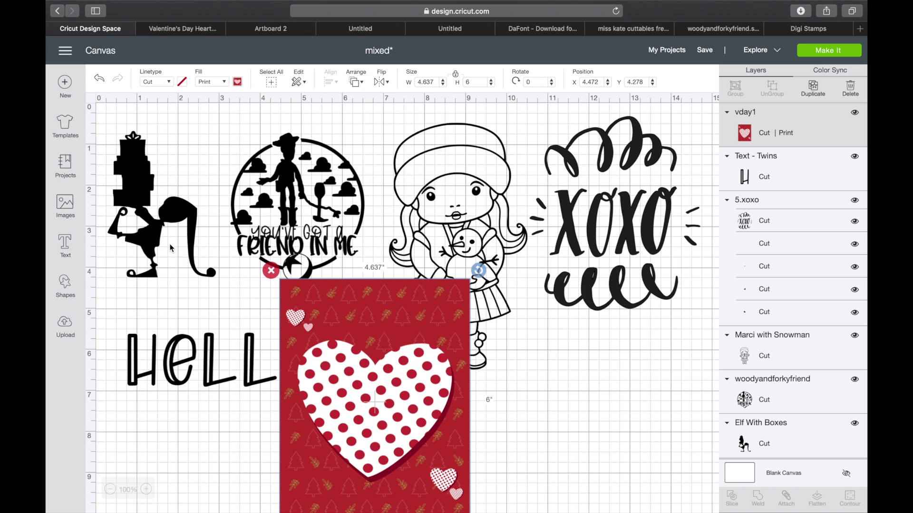
# - Preview the project's three mats, try mirroring the XOXO mat, and return to the canvas without cutting
pyautogui.click(837, 51)
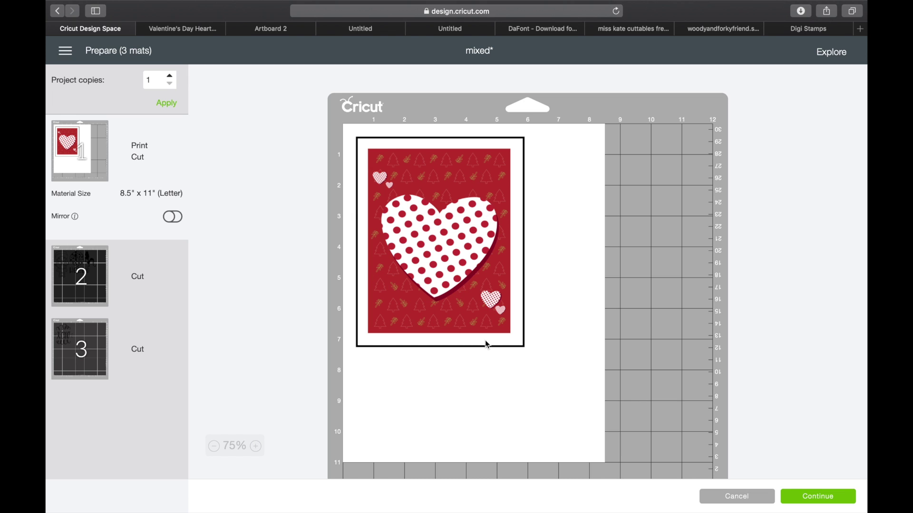
pyautogui.click(62, 273)
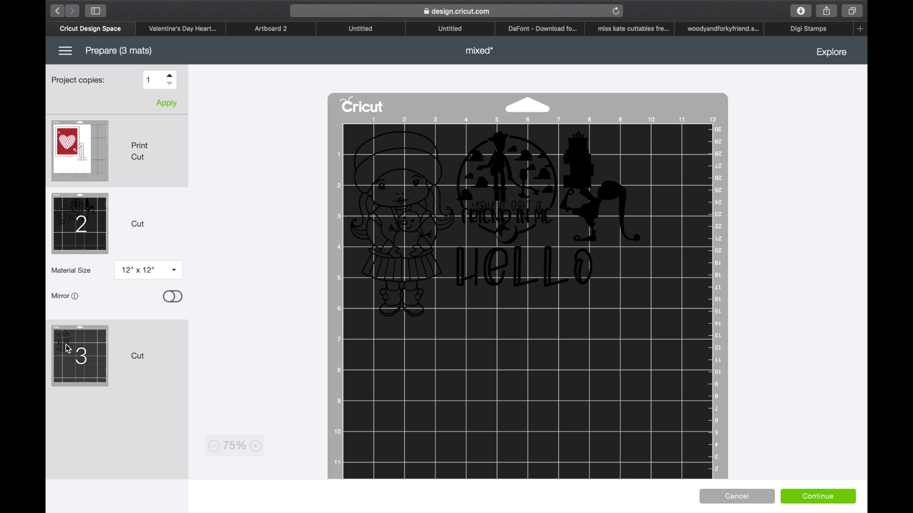
pyautogui.click(67, 347)
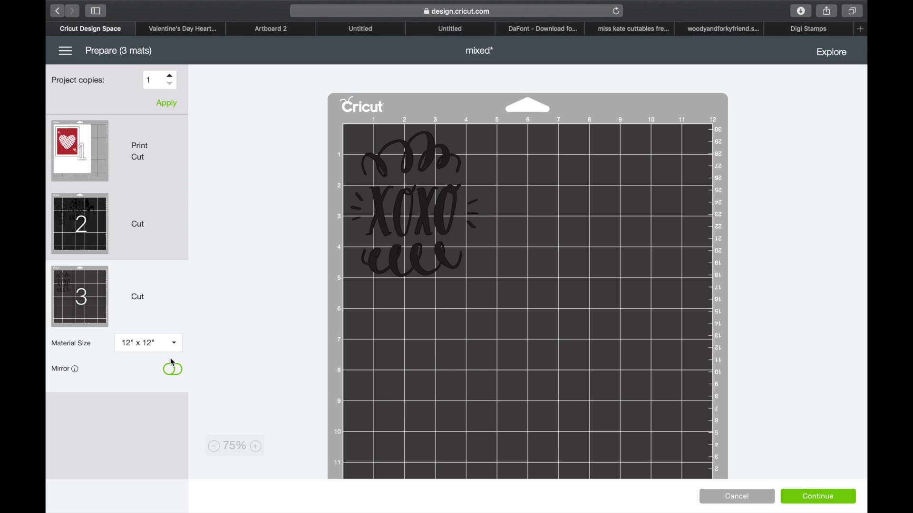
pyautogui.click(180, 373)
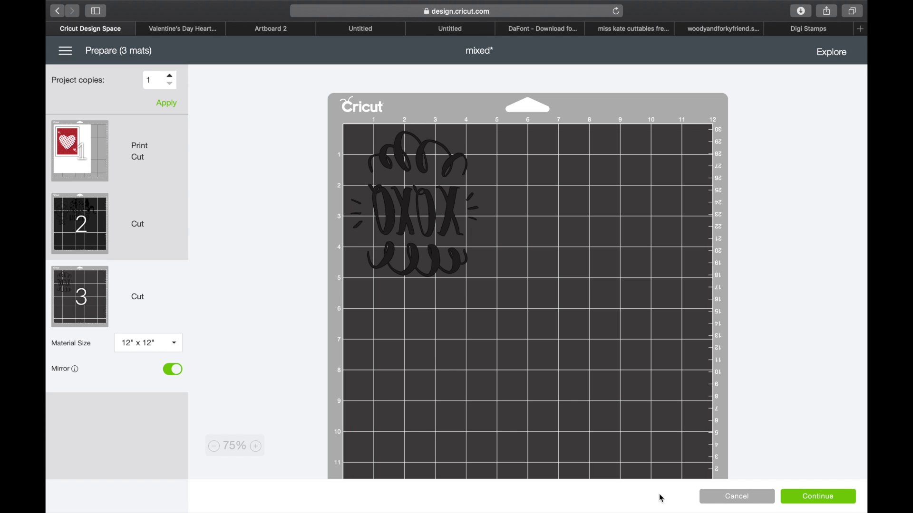
pyautogui.click(723, 499)
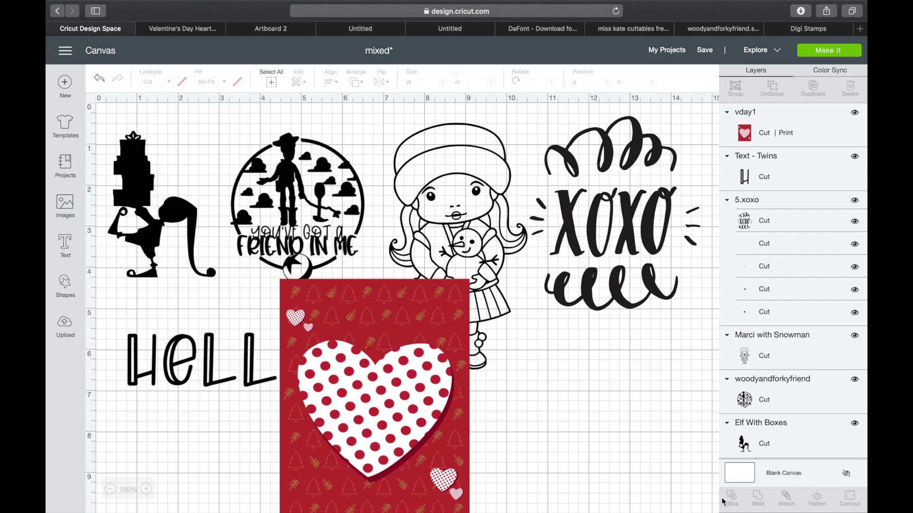